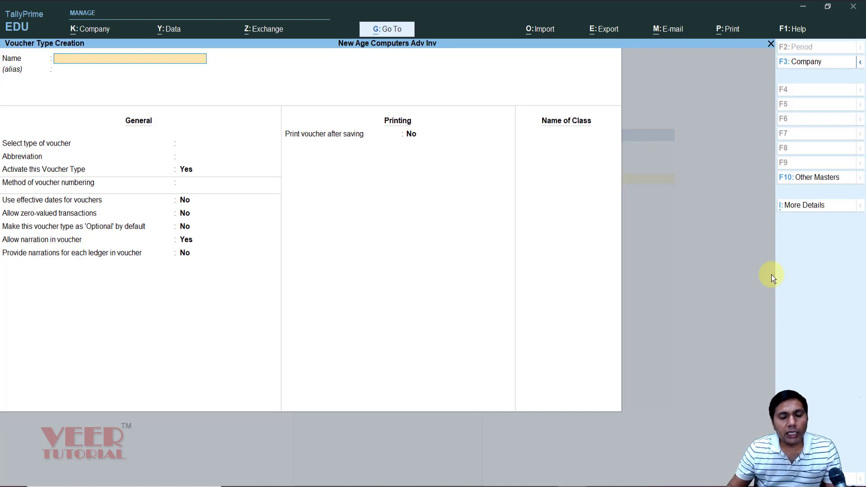
Name the new voucher type Purchase-Local and base it on the Purchase type, keeping the default abbreviation and activation
type("Purchas")
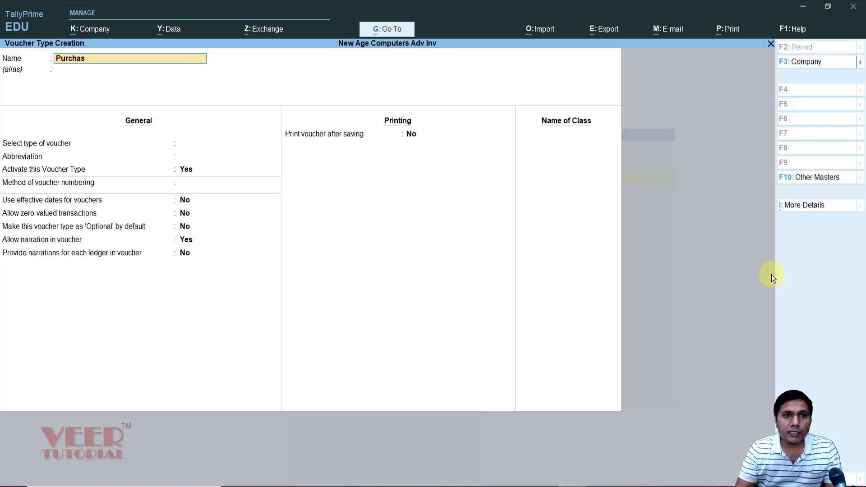
type("e-Local")
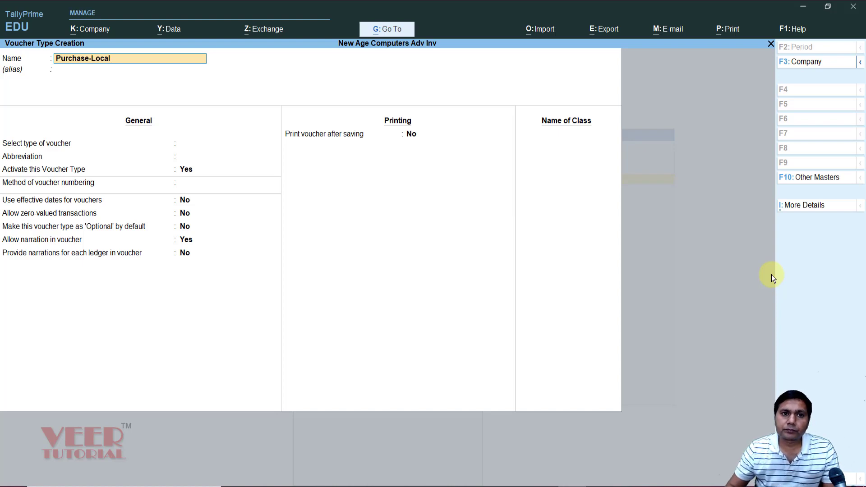
key("Return")
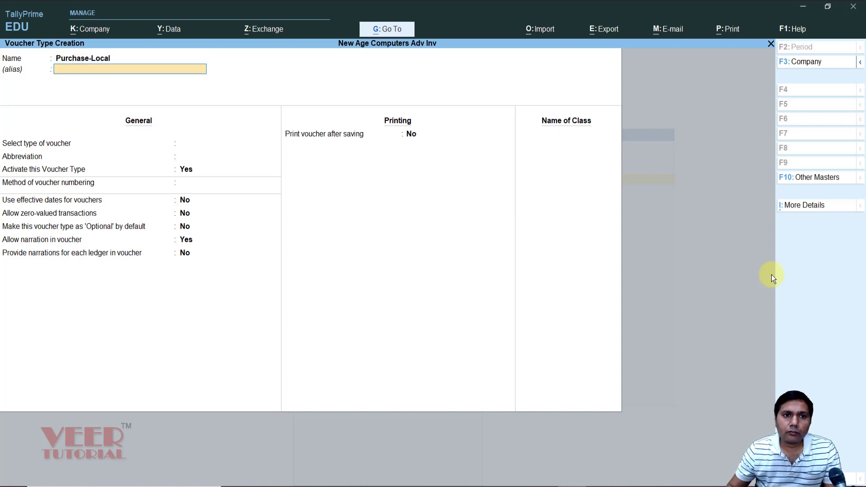
key("Return")
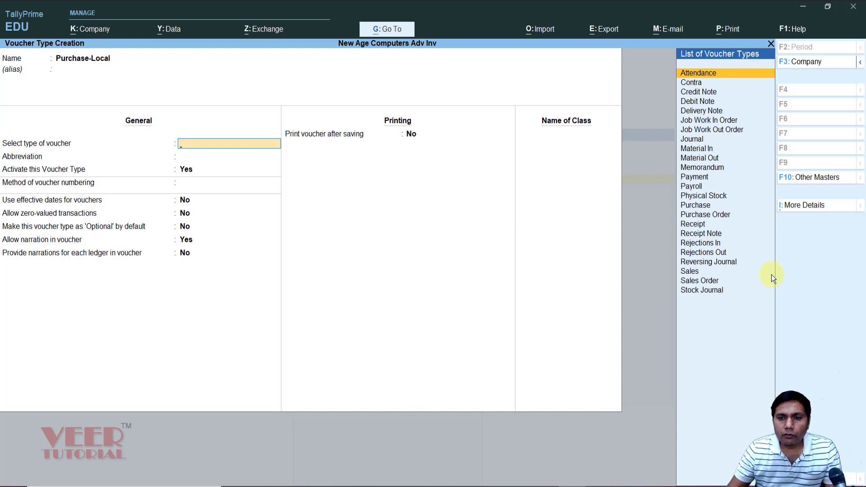
type("Pur")
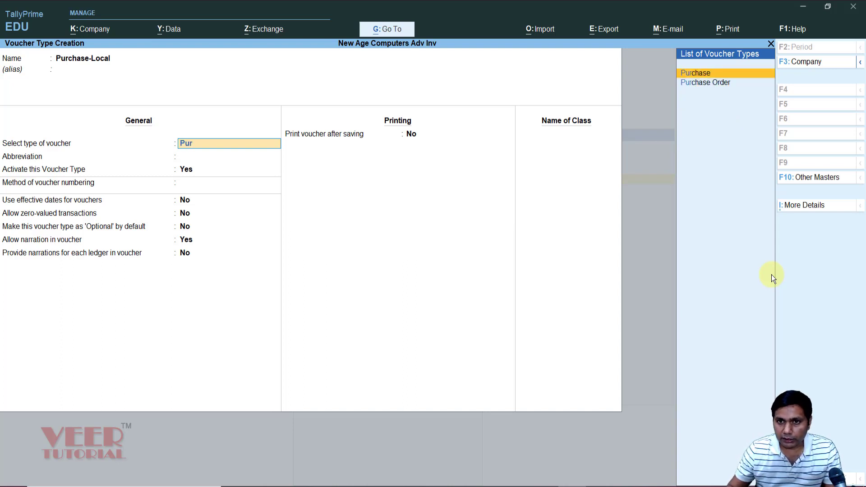
key("Return")
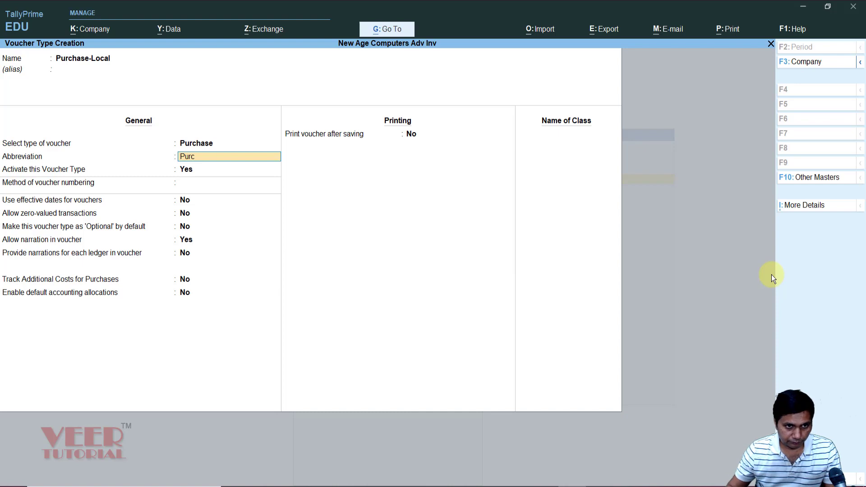
key("Return")
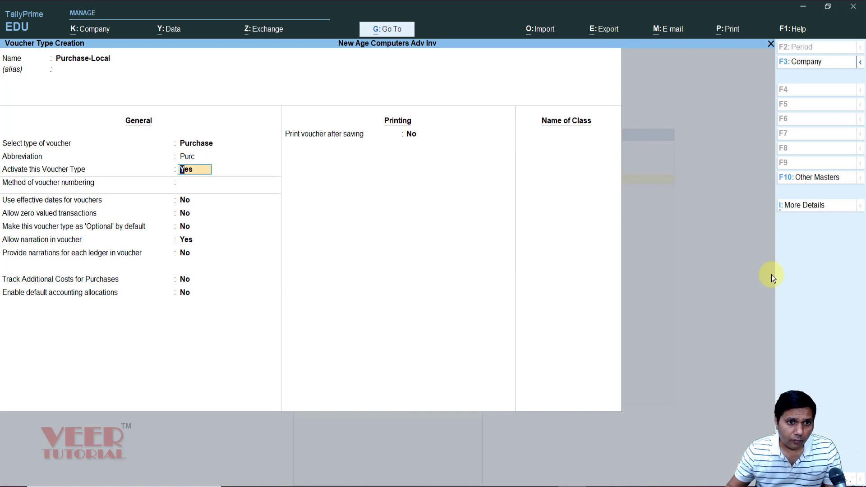
key("Return")
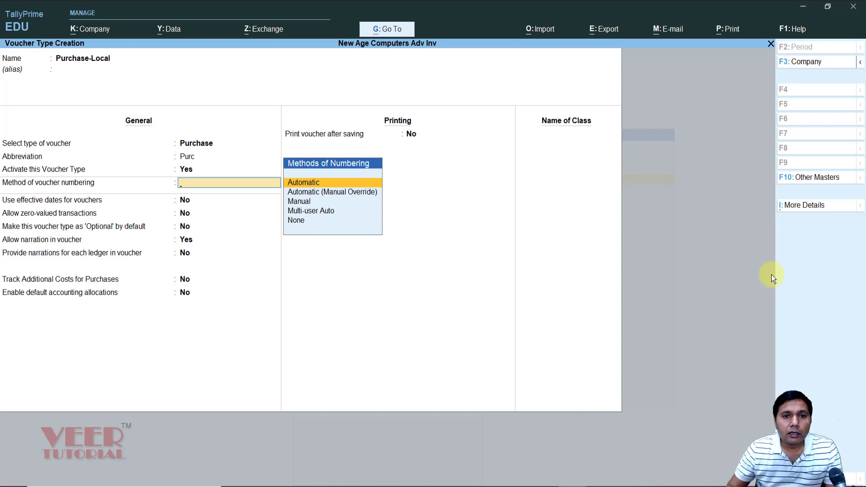
Set voucher numbering to Automatic (Manual Override), prevent duplicates, and enable advanced configuration
key("Down")
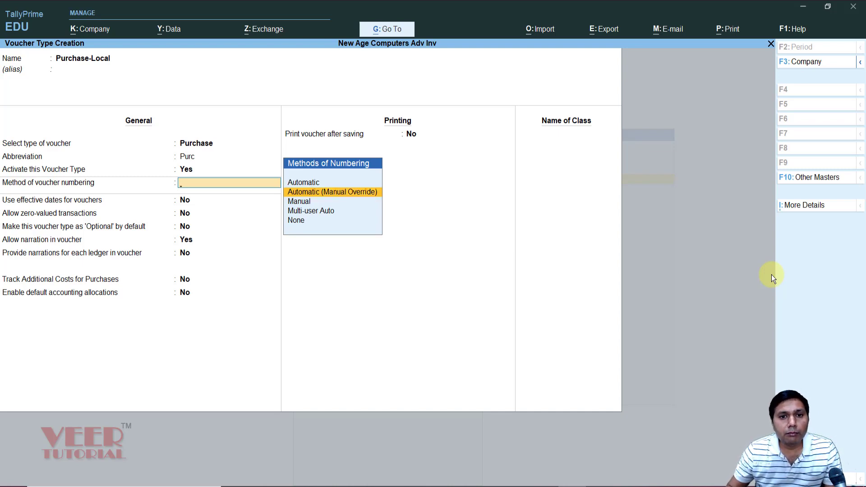
key("Return")
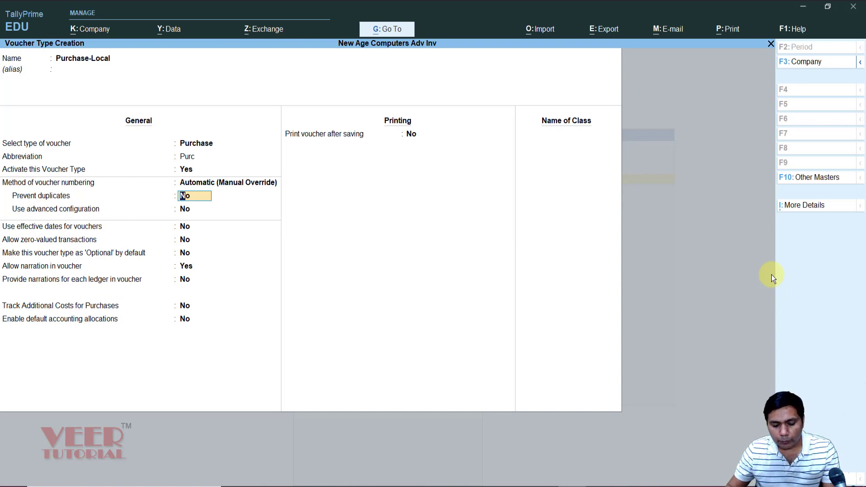
key("y")
key("Return")
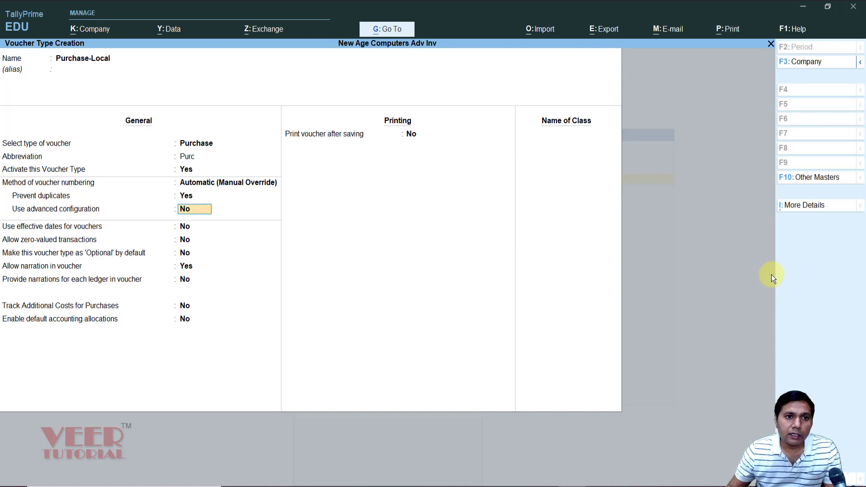
key("y")
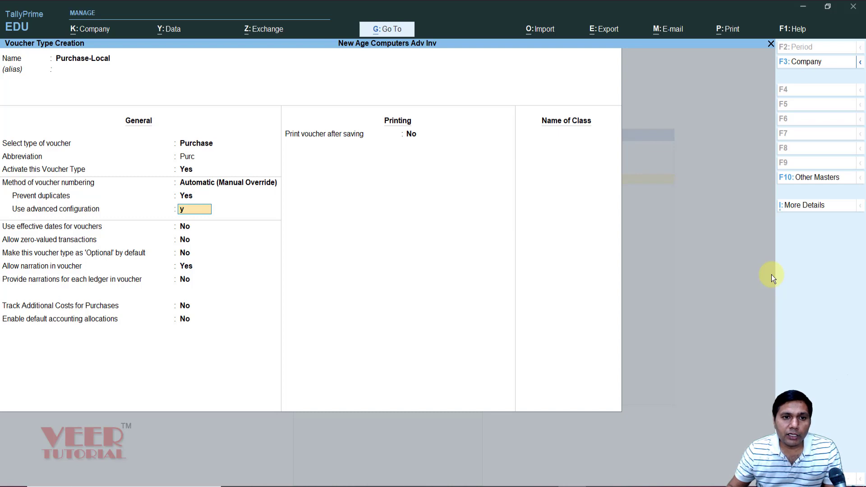
key("Return")
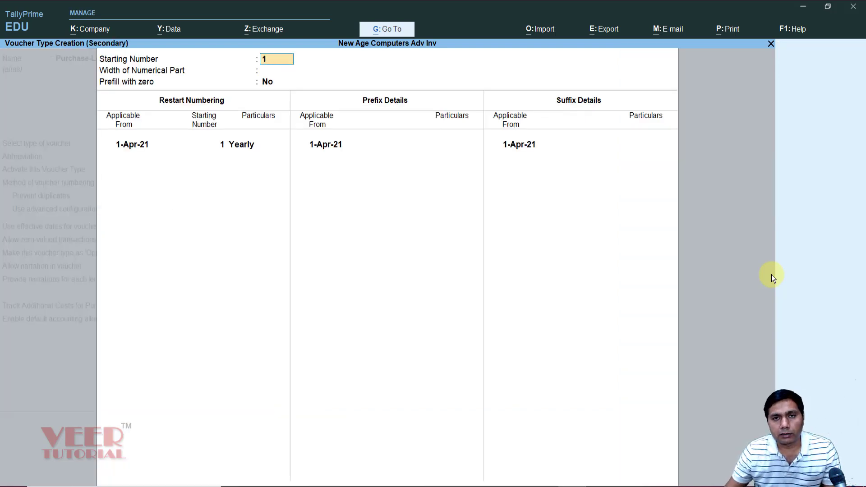
Keep the default numbering format and set numbering to restart at 1 Monthly from 1-Apr-21
key("Return")
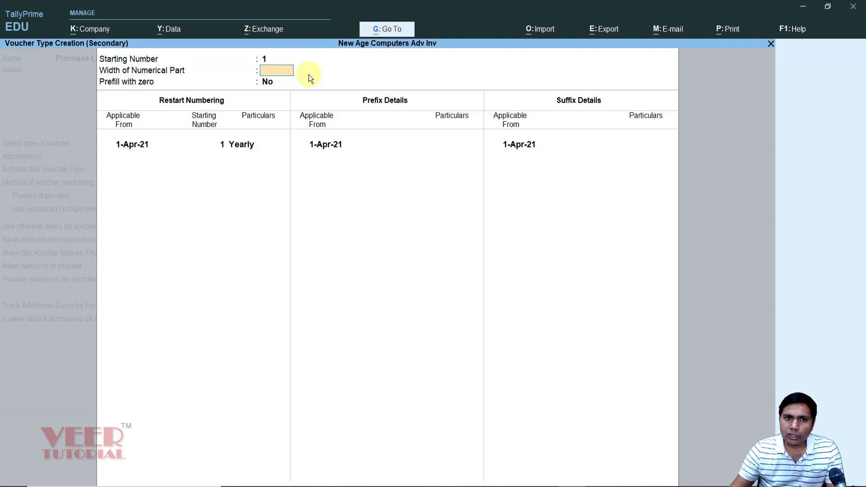
key("Return")
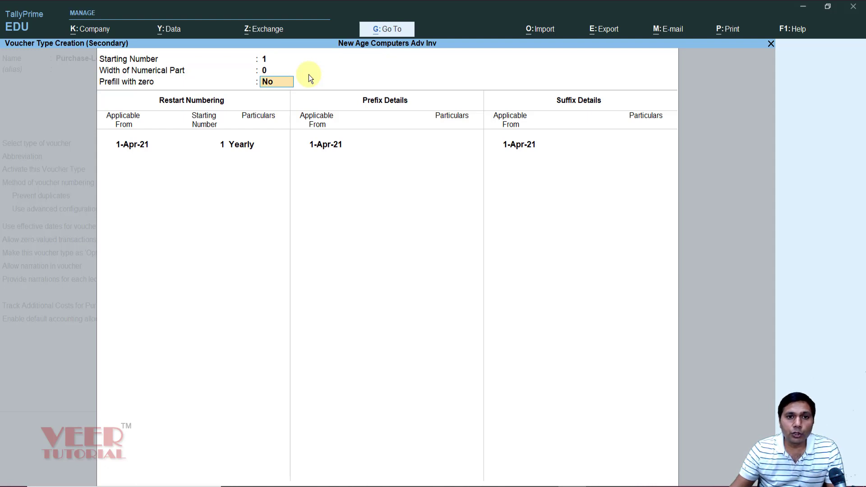
key("Return")
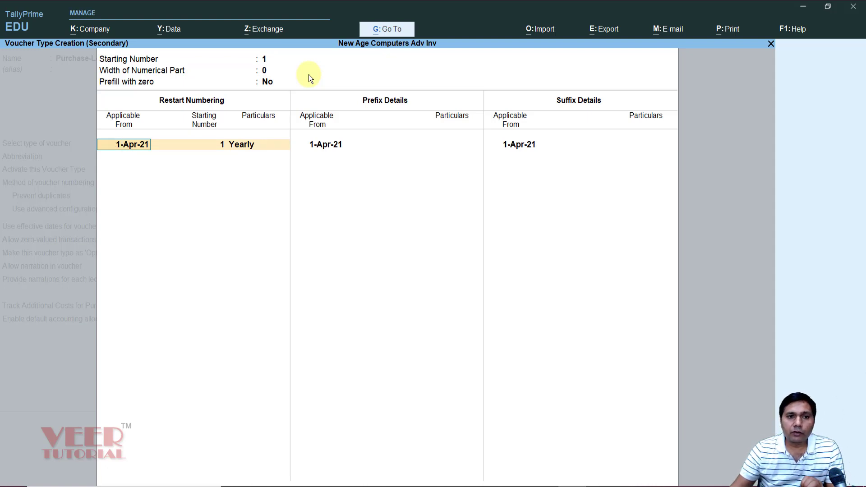
key("Return")
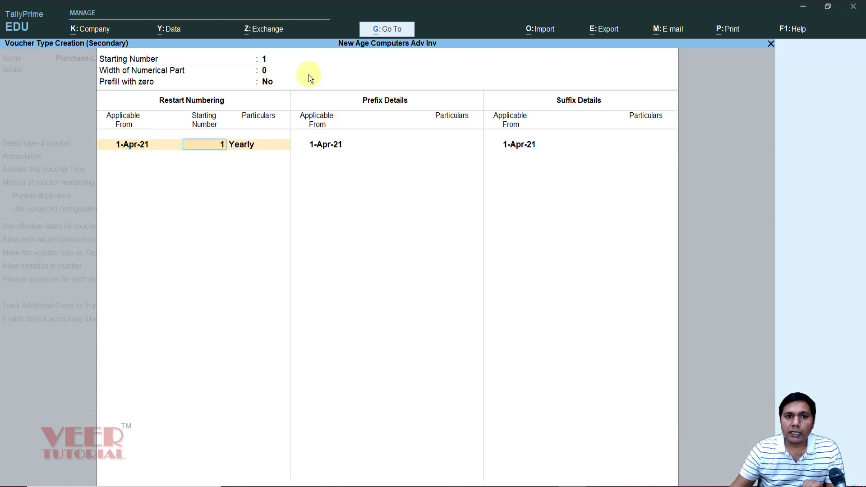
key("Return")
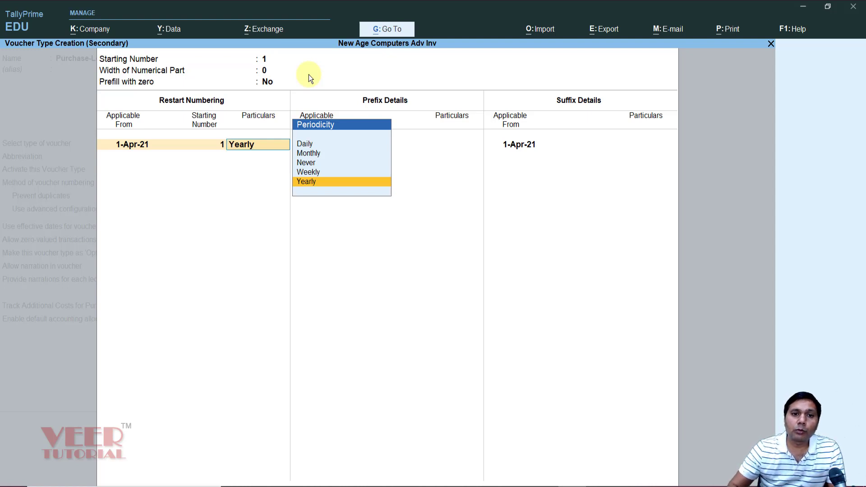
key("Up")
key("Up")
key("Up")
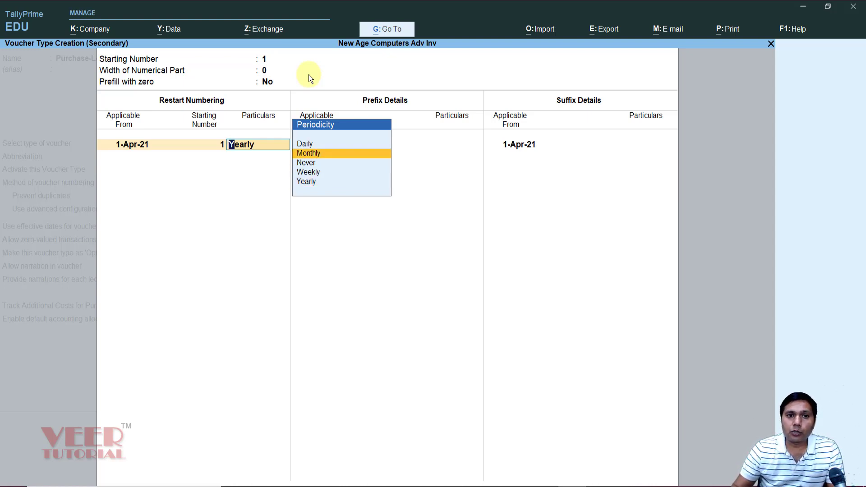
key("Return")
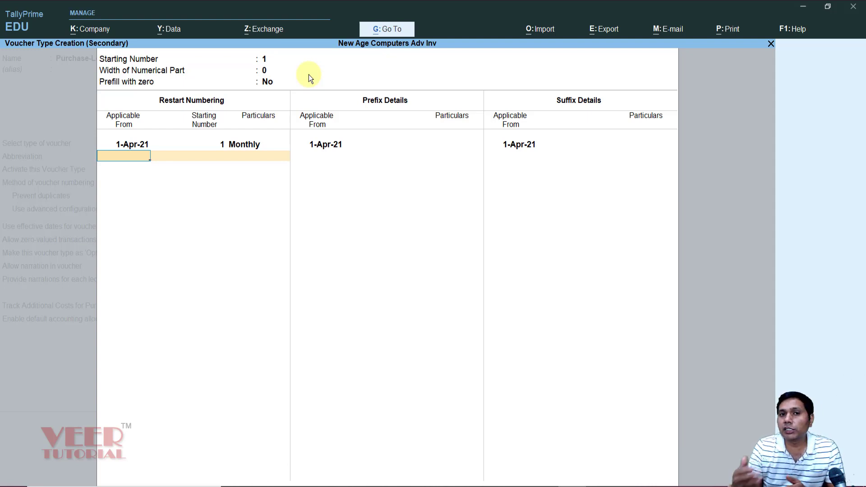
Add a second restart numbering row from 1-May-21 with starting number 1 and Monthly periodicity
type("-5")
key("Return")
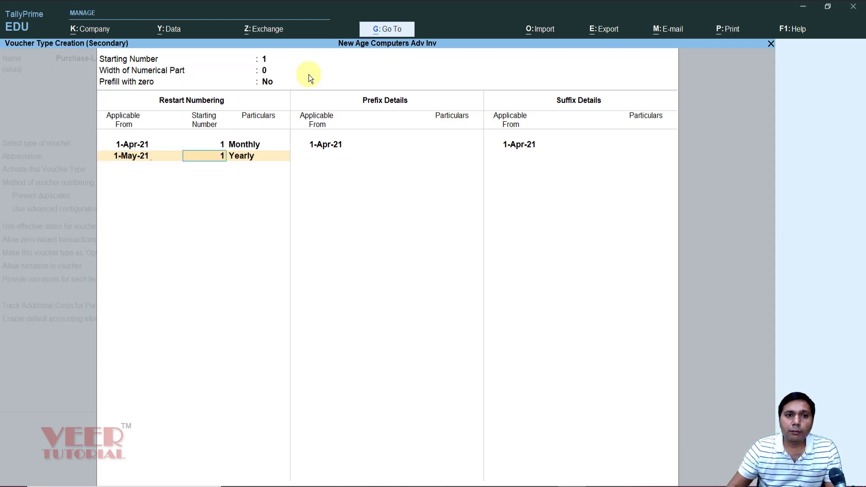
key("Return")
key("Up")
key("Up")
key("Up")
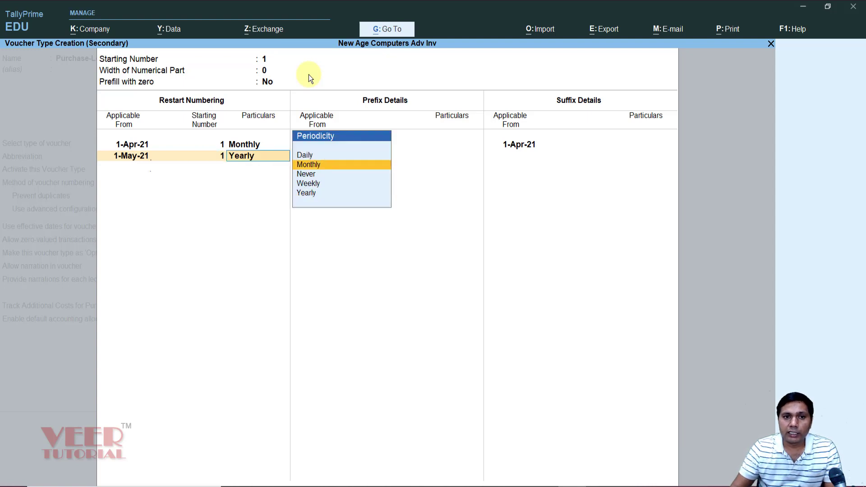
key("Return")
Add a third restart numbering row from 1-Jun-21, starting at 1 Monthly, and finish the restart list
type("1-6")
key("Return")
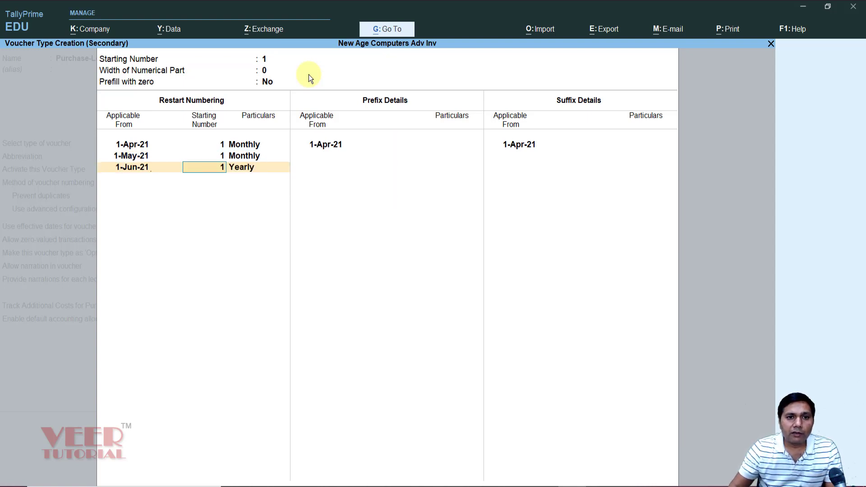
key("Return")
key("Up")
key("Up")
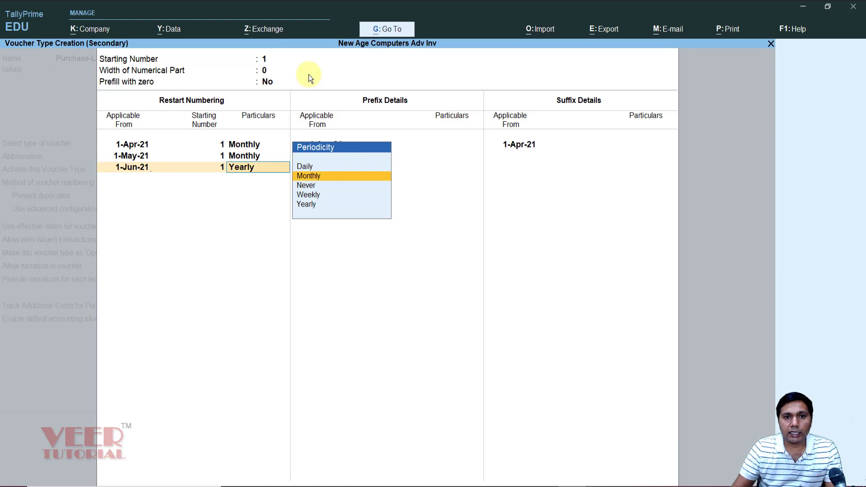
key("Return")
key("Return")
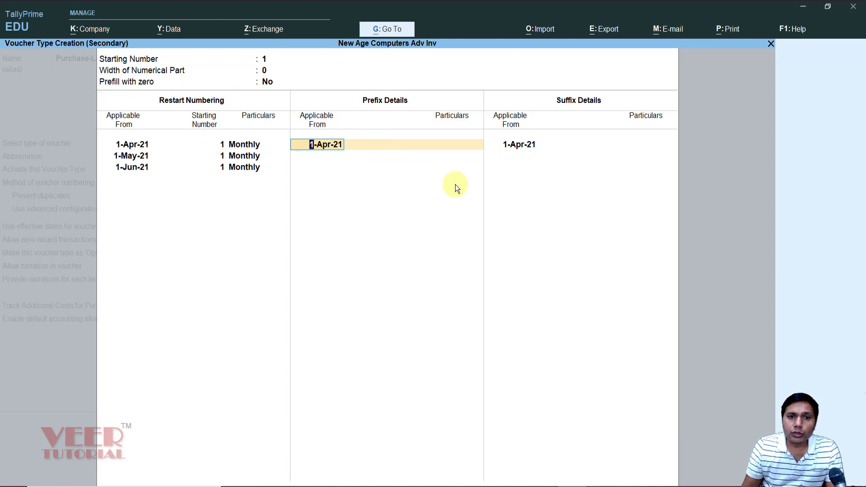
Set the voucher number prefix applicable from 1-Apr-21 to Apr21\
key("Return")
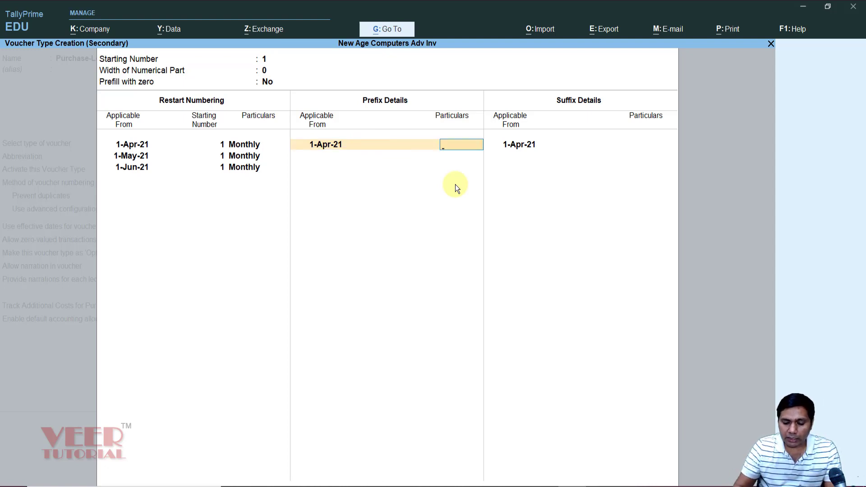
type("Apr")
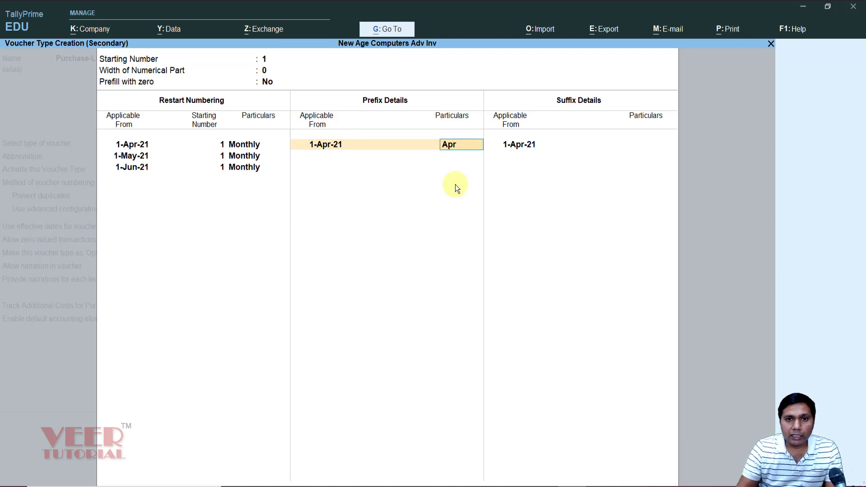
type("21")
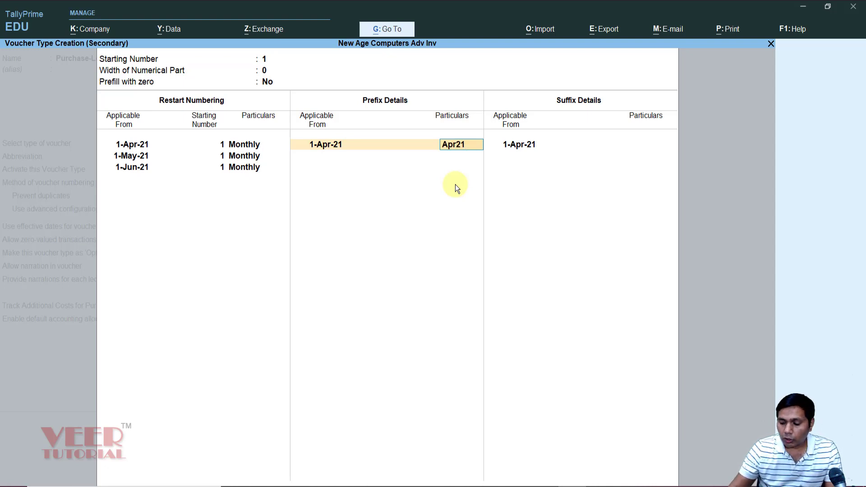
type("/")
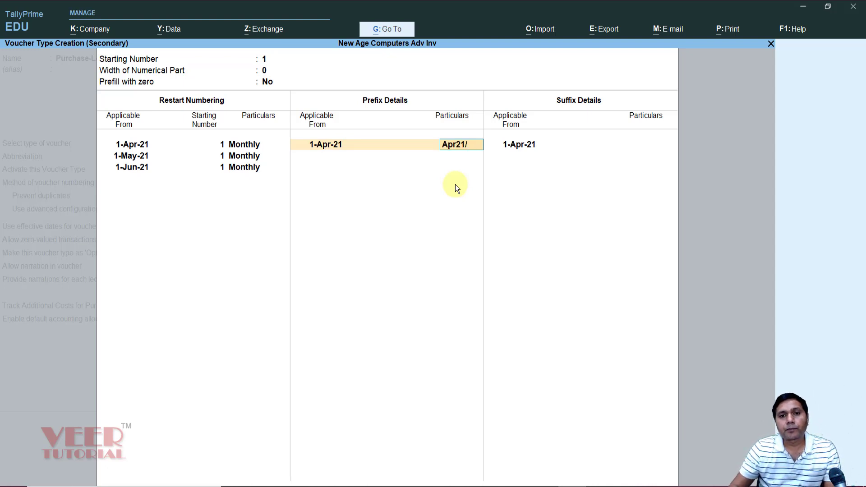
key("BackSpace")
type("\\")
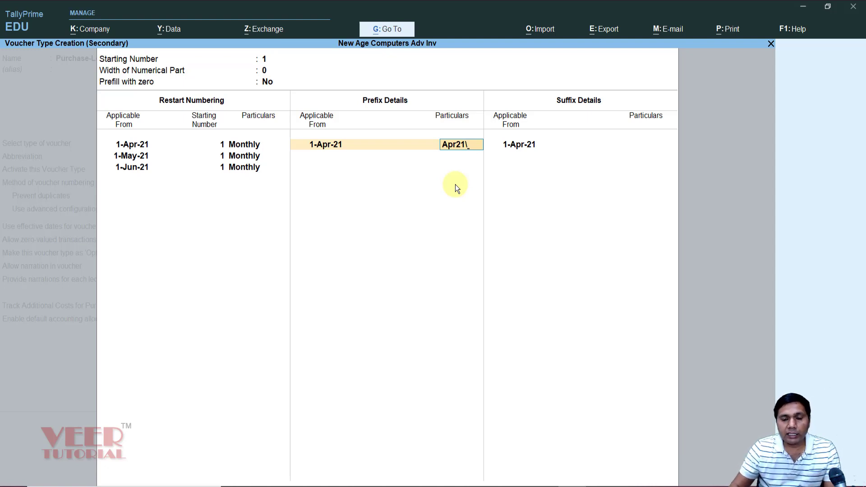
key("Return")
Add a second prefix row applicable from 1-May-21 with the prefix May21\
type("1-")
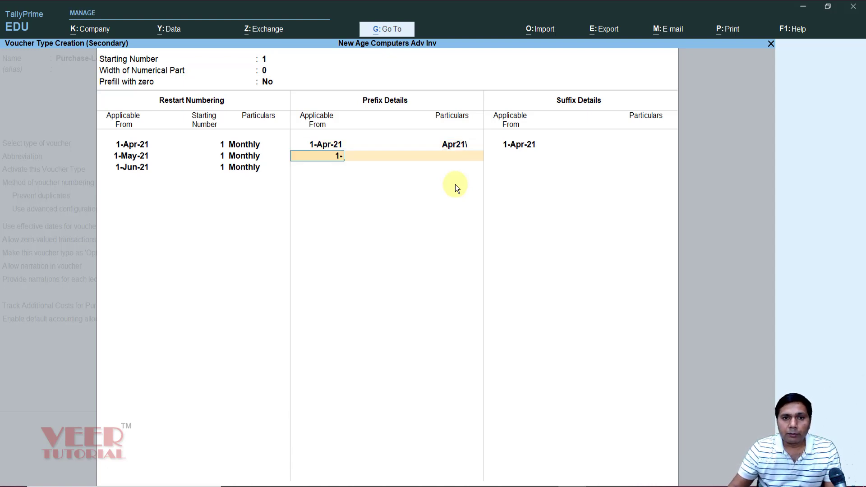
type("5")
key("Return")
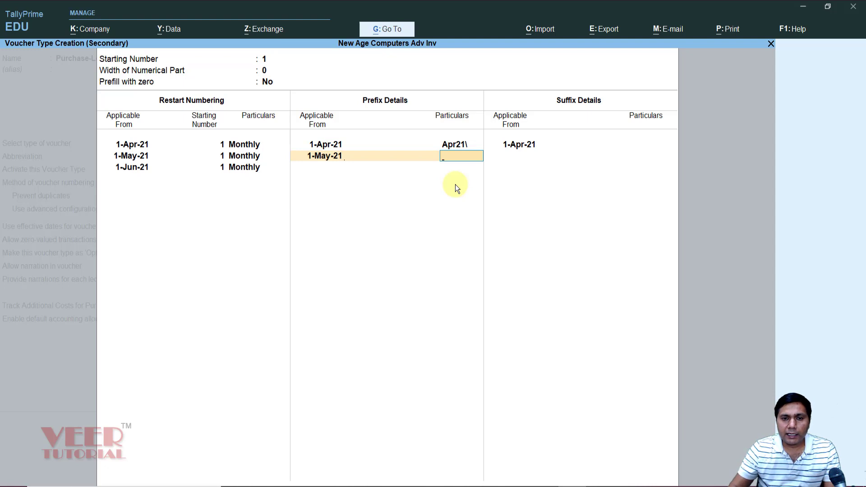
type("May21")
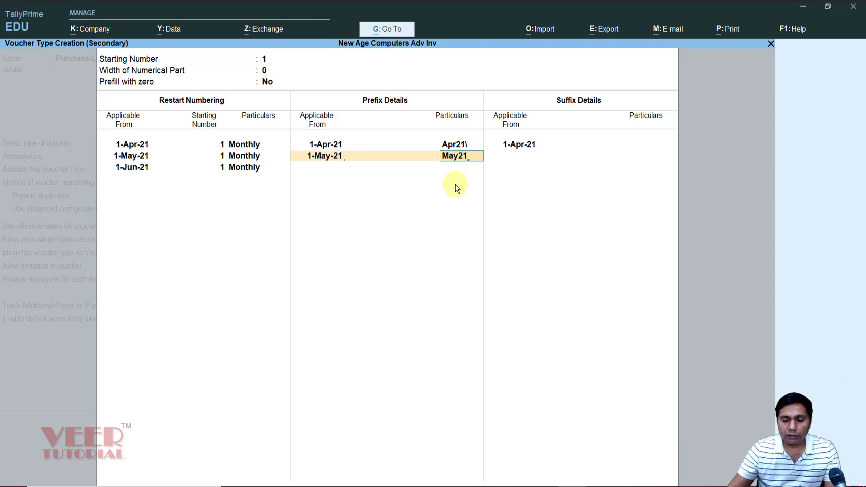
type("\\")
key("Return")
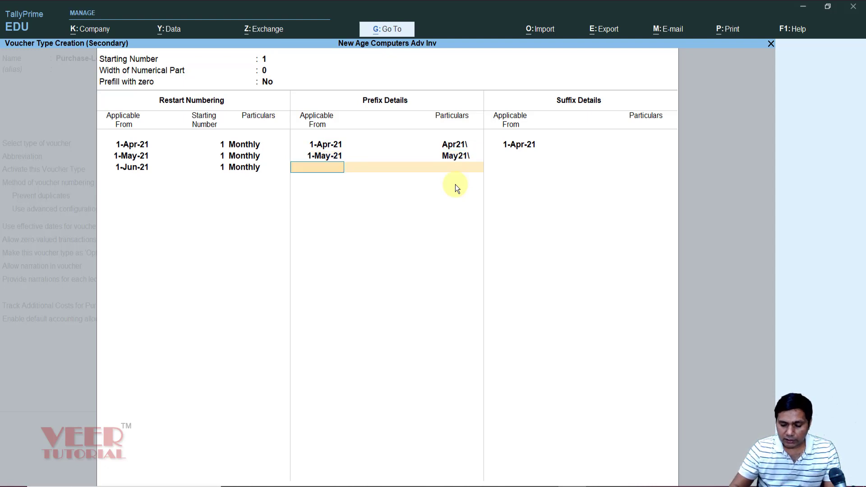
Add a third prefix row from 1-Jun-21 with Jun21-, and change the May and April prefixes to May21- and Apr21-
type("1-6")
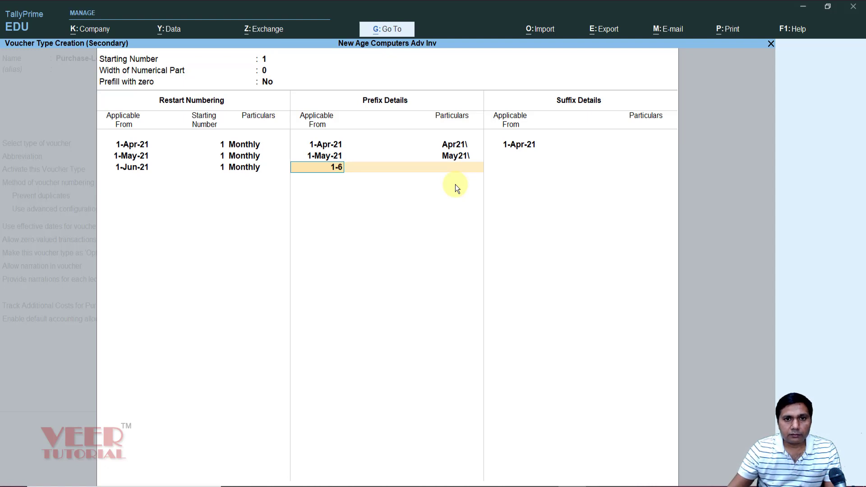
key("Return")
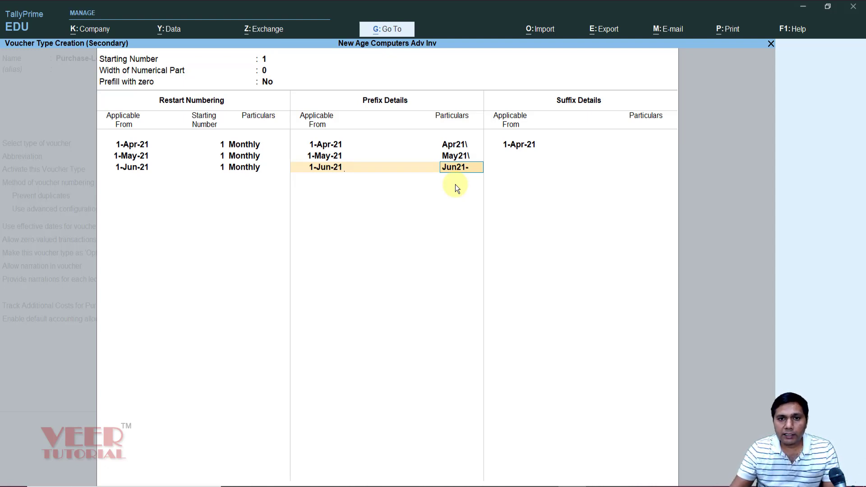
key("Up")
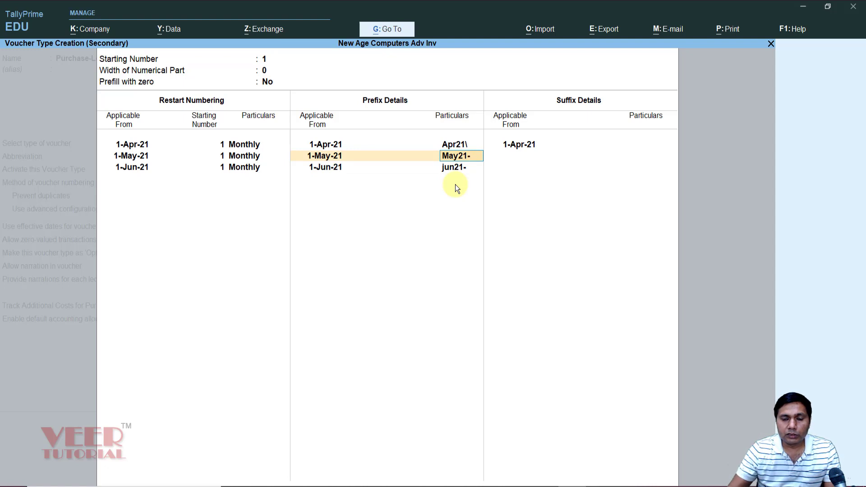
key("Up")
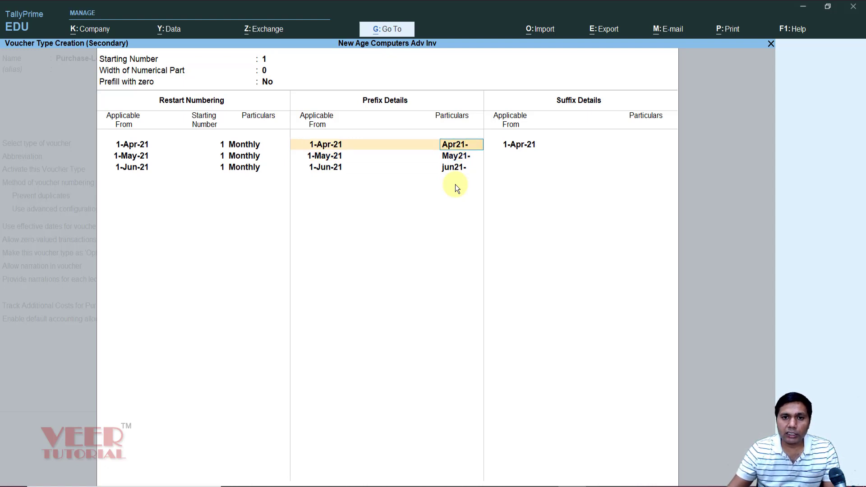
key("Return")
key("Return")
key("Return")
key("Return")
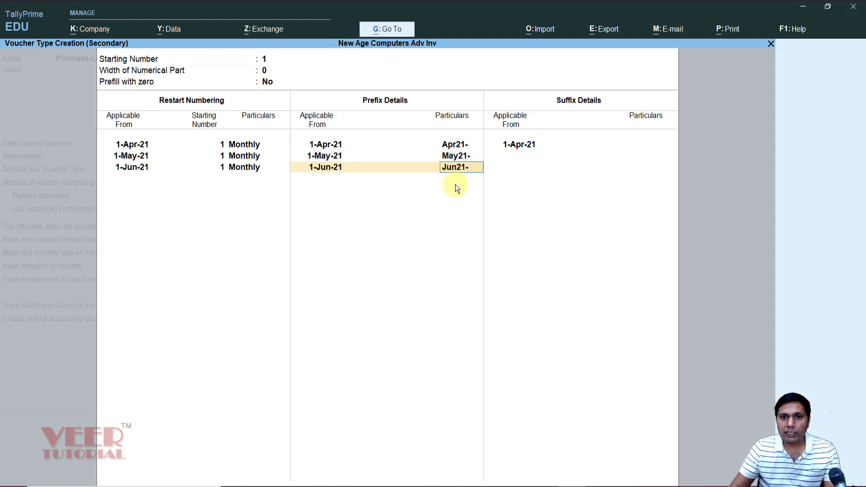
key("Return")
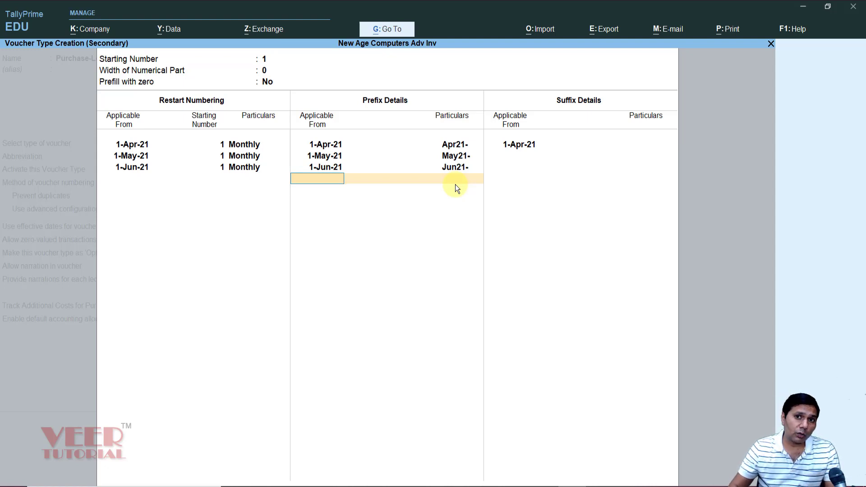
key("Return")
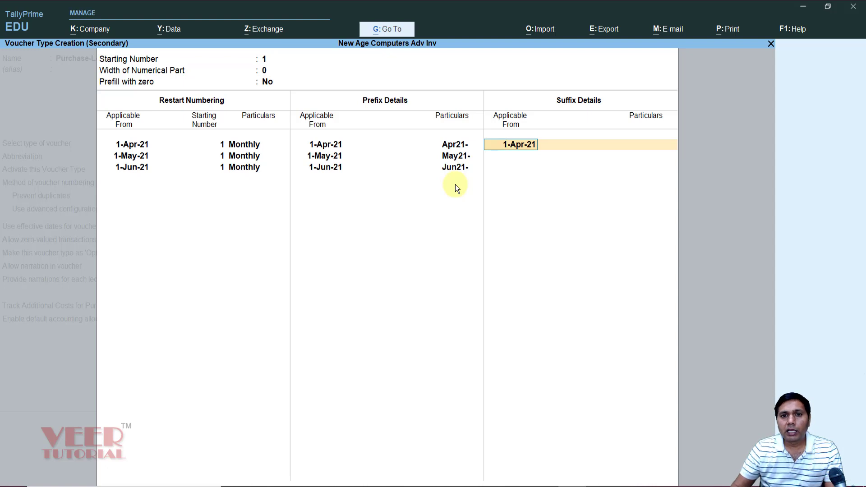
Leave the 1-Apr-21 suffix blank and finish the advanced numbering configuration
key("Return")
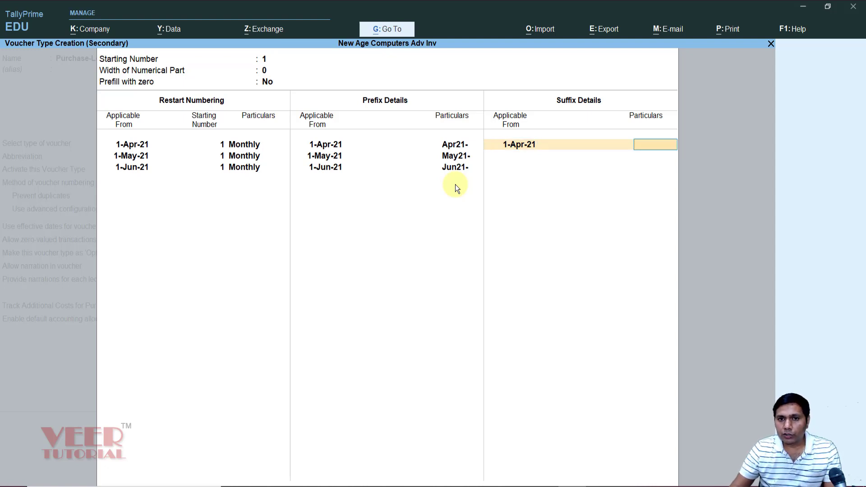
key("Return")
key("Return")
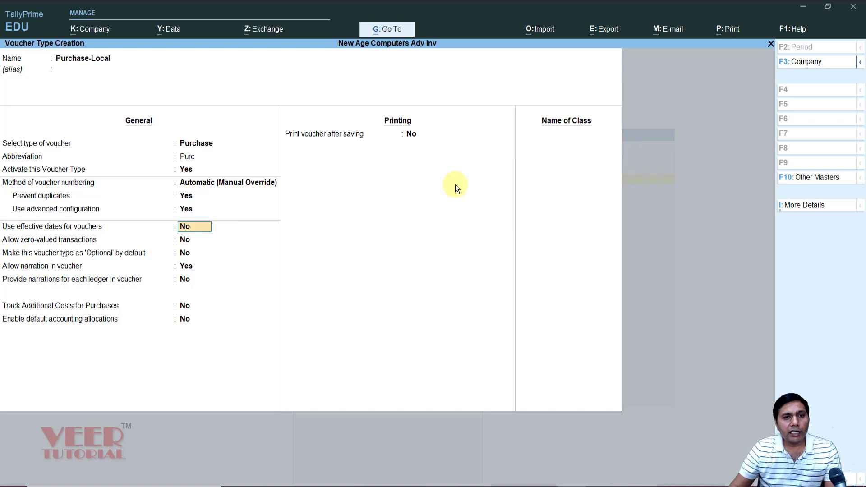
Keep the remaining Purchase-Local options at their defaults, leave the class name blank and save the voucher type
key("Return")
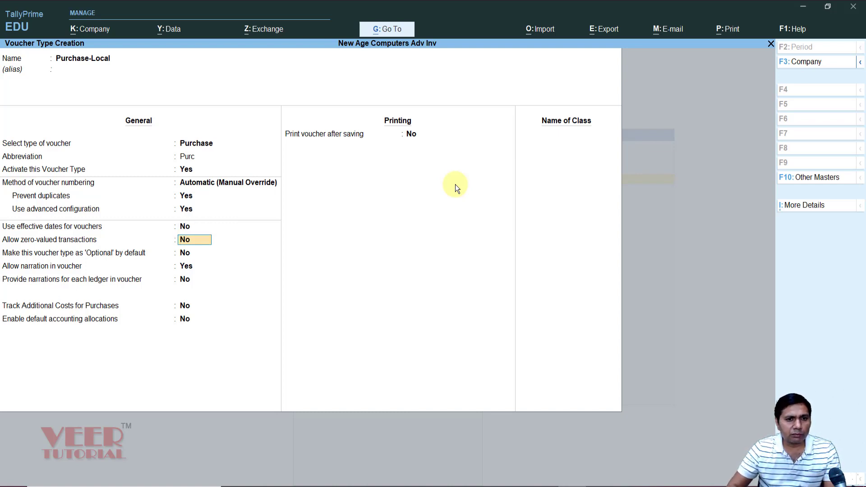
key("Return")
key("Return")
key("Return")
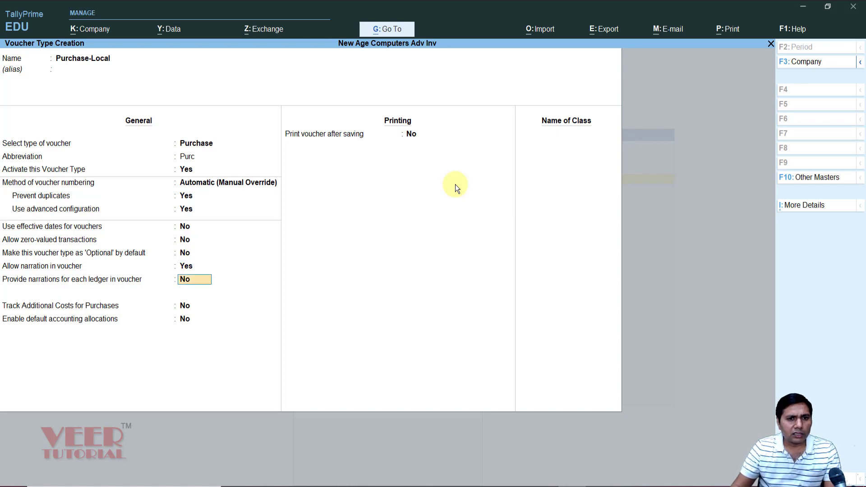
key("Return")
key("Return")
key("Return")
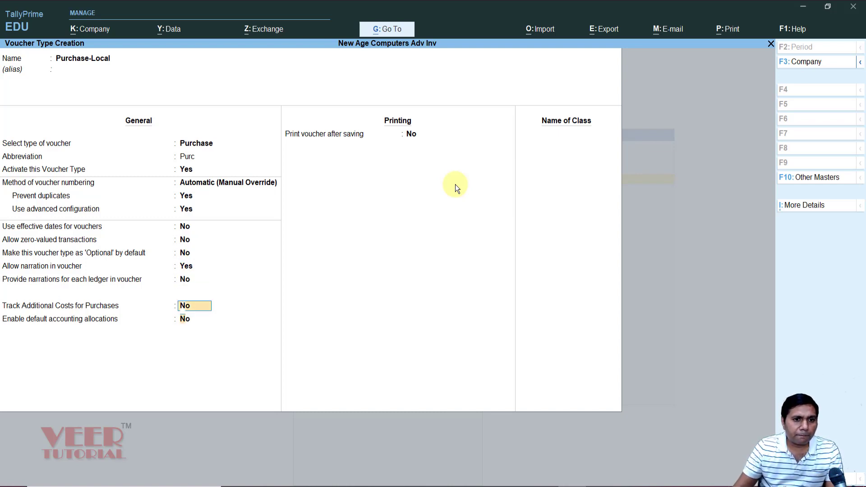
key("Return")
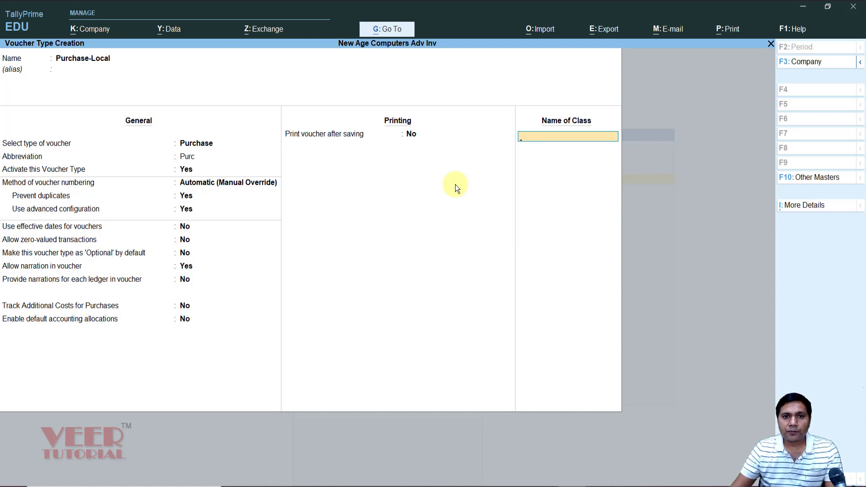
key("Return")
key("Return")
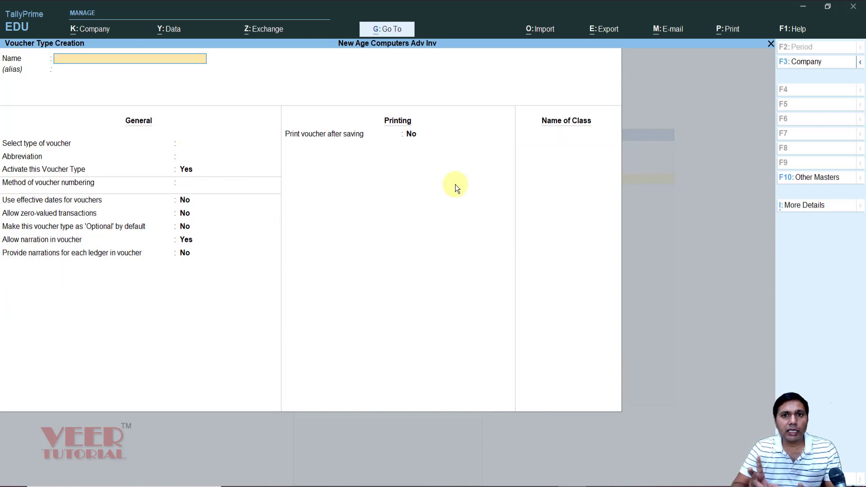
Leave master creation, return to the Gateway of Tally and open voucher entry
key("Escape")
key("Return")
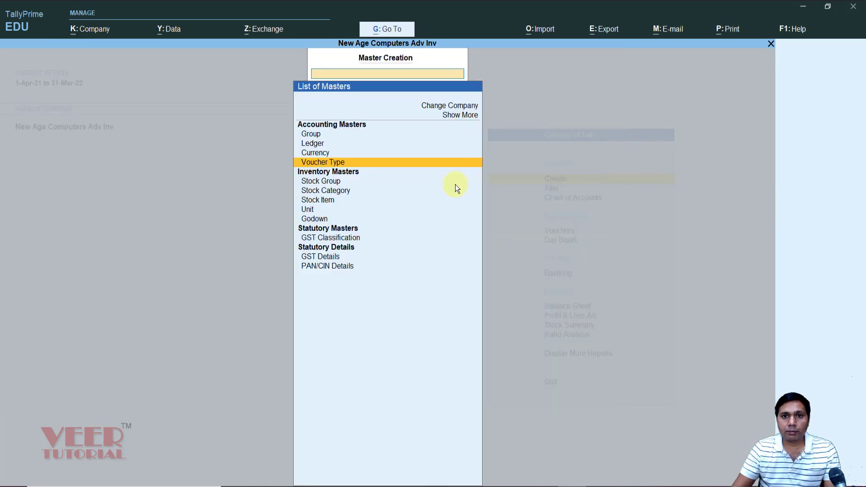
key("Escape")
key("Escape")
key("Escape")
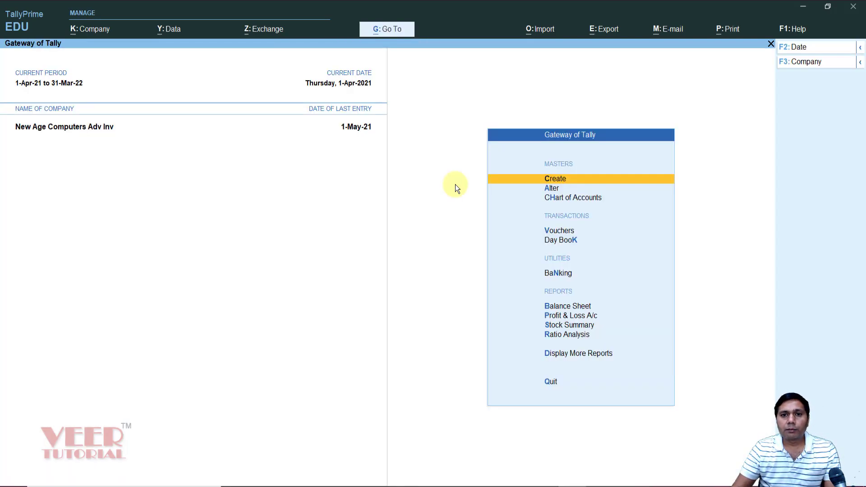
key("Down")
key("Down")
key("Down")
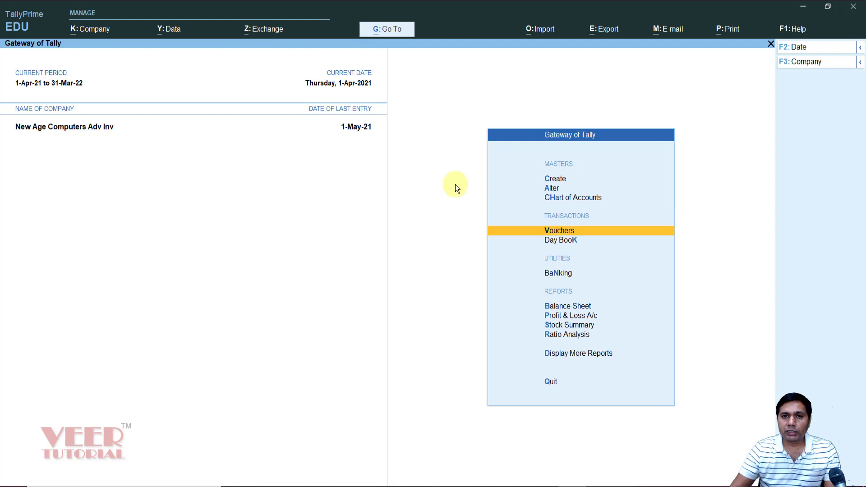
key("Return")
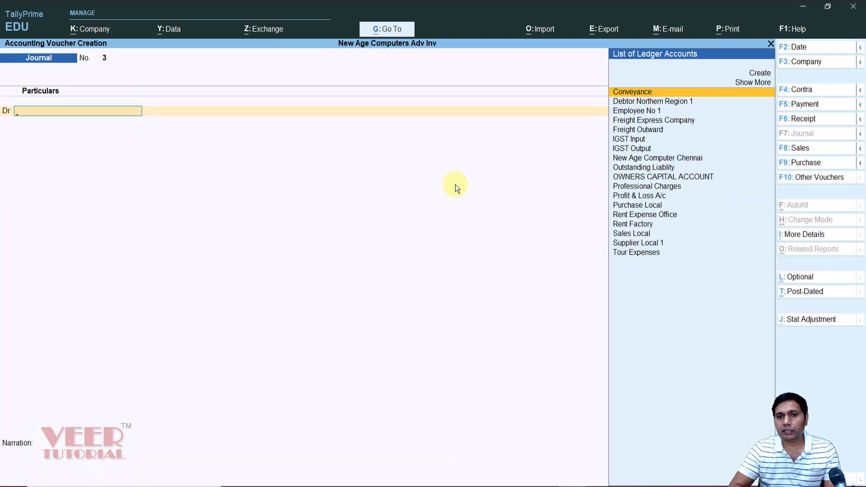
Start a purchase voucher using the Purchase-Local voucher type
left_click(806, 163)
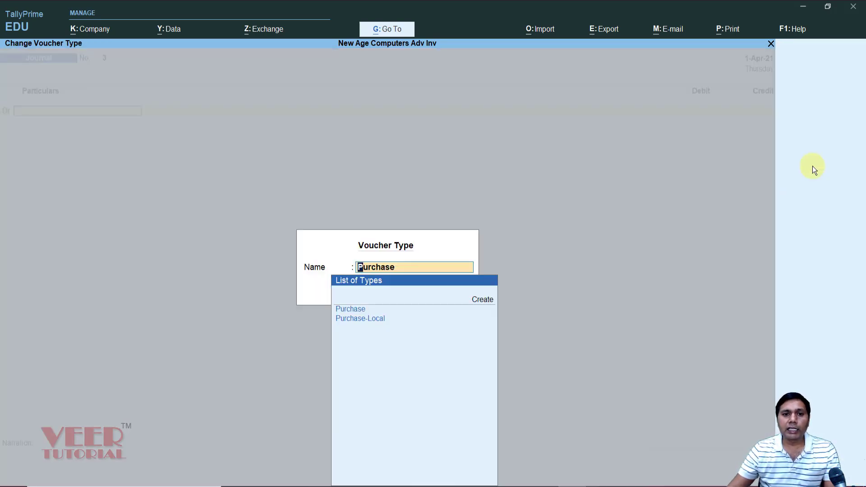
key("Down")
key("Up")
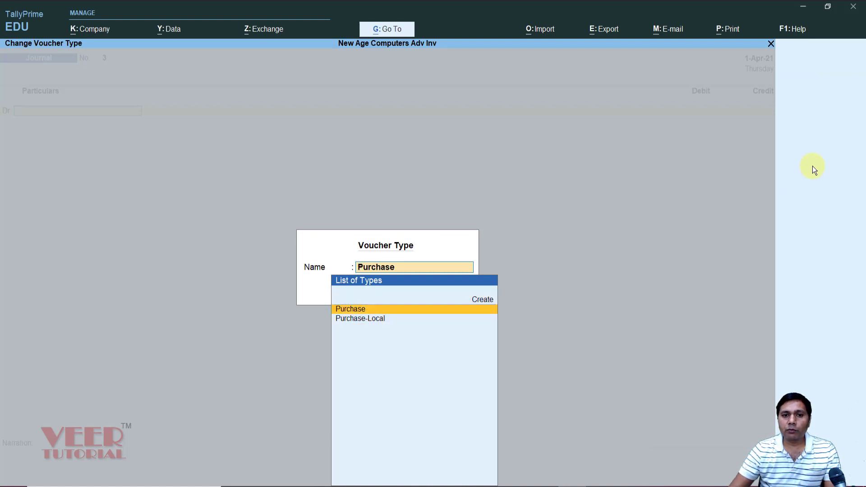
key("Down")
key("Up")
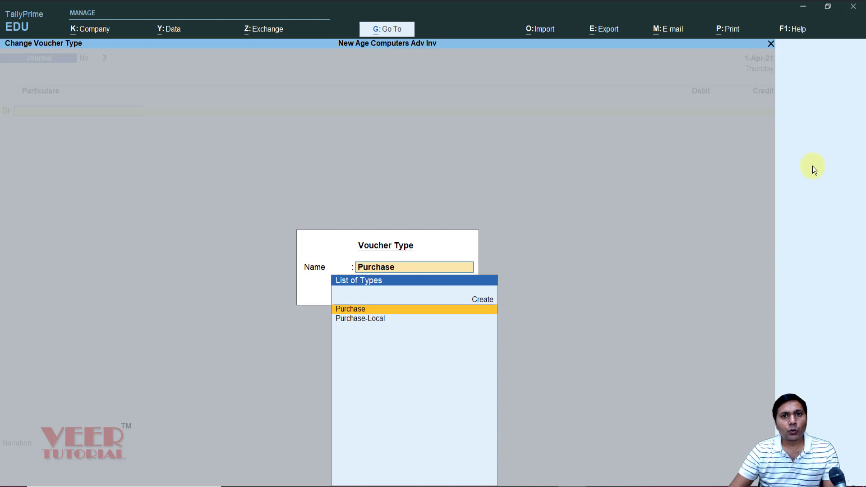
key("Down")
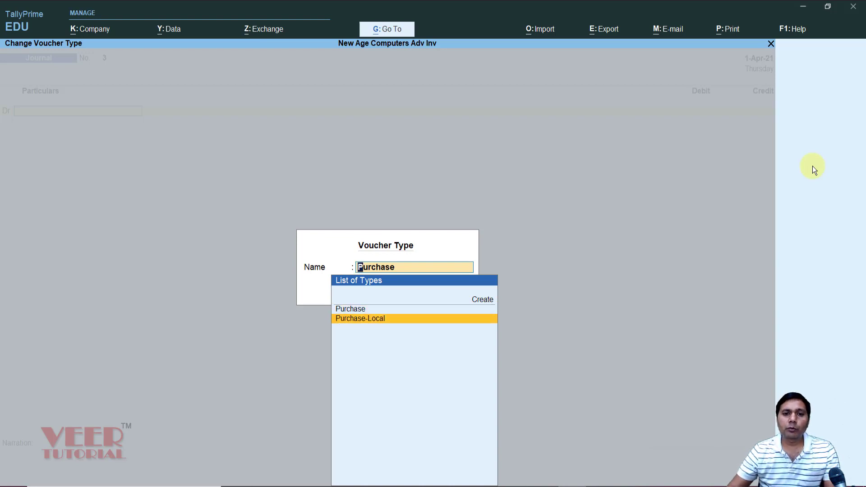
key("Return")
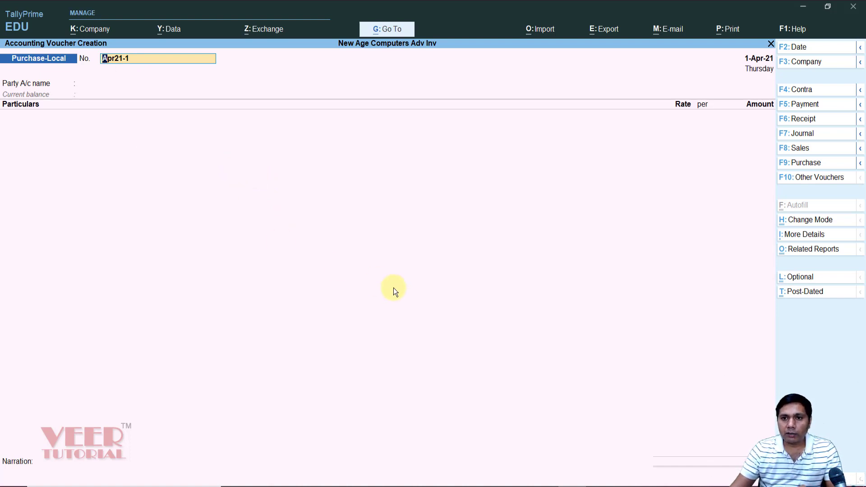
Change the Purchase-Local voucher's mode to Item Invoice
left_click(802, 221)
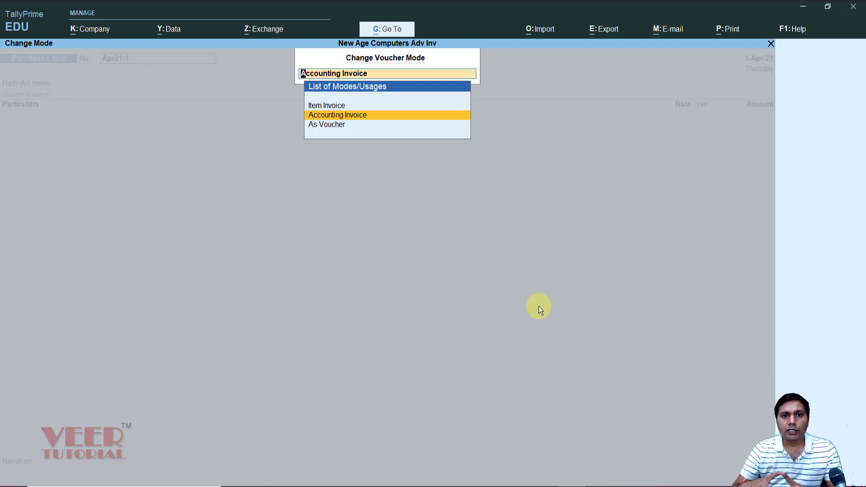
key("Up")
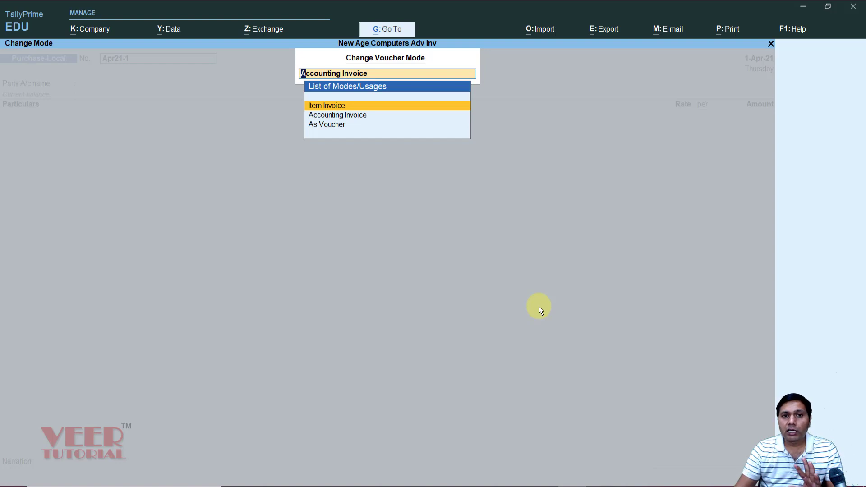
key("Down")
key("Down")
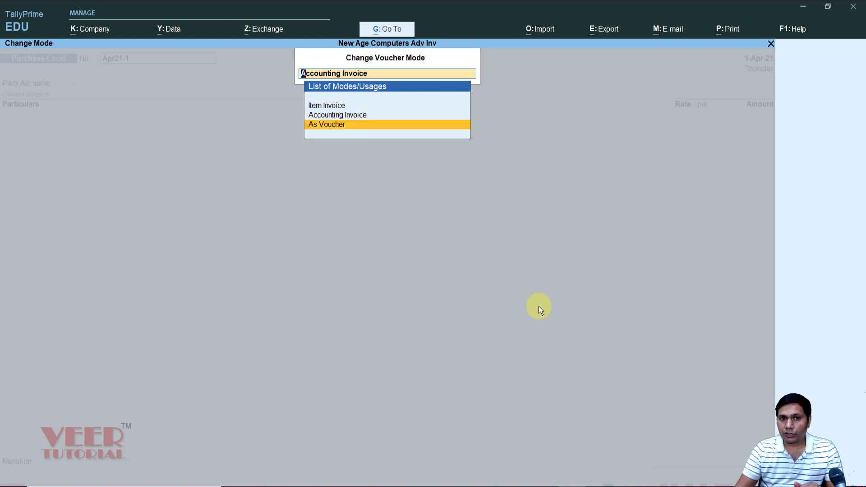
key("Up")
key("Up")
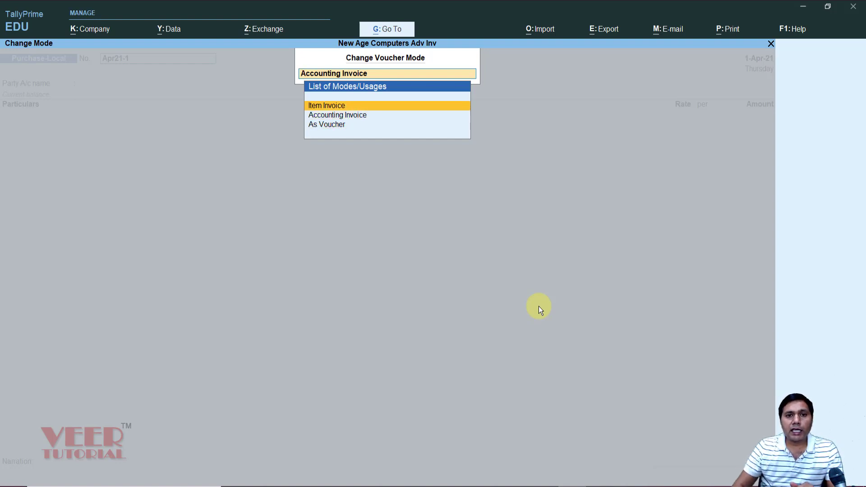
key("Return")
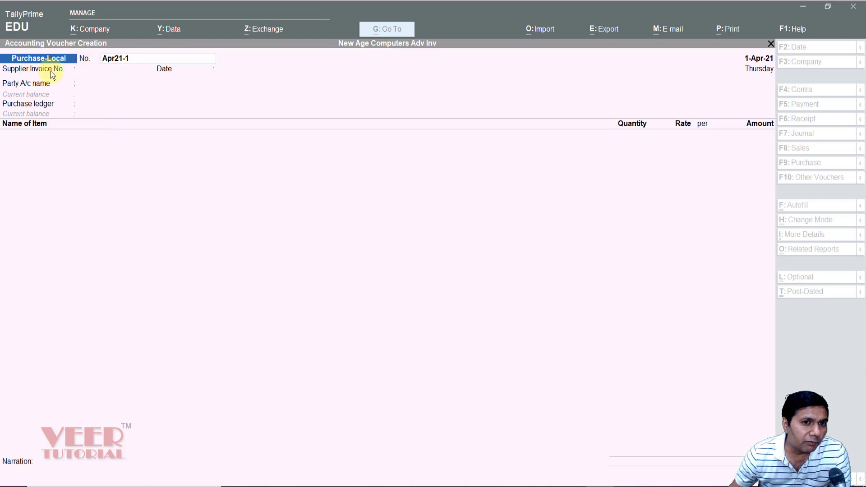
Set Provide Supplier details to Yes in the purchase voucher's configuration
left_click(93, 72)
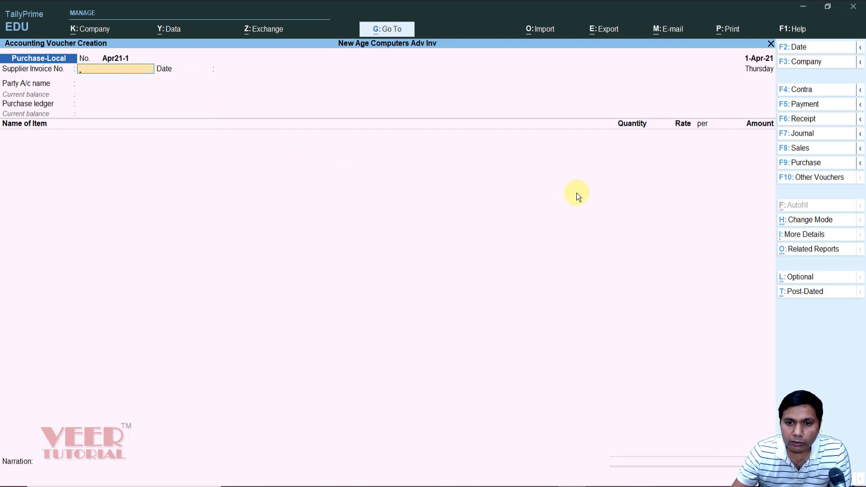
key("F12")
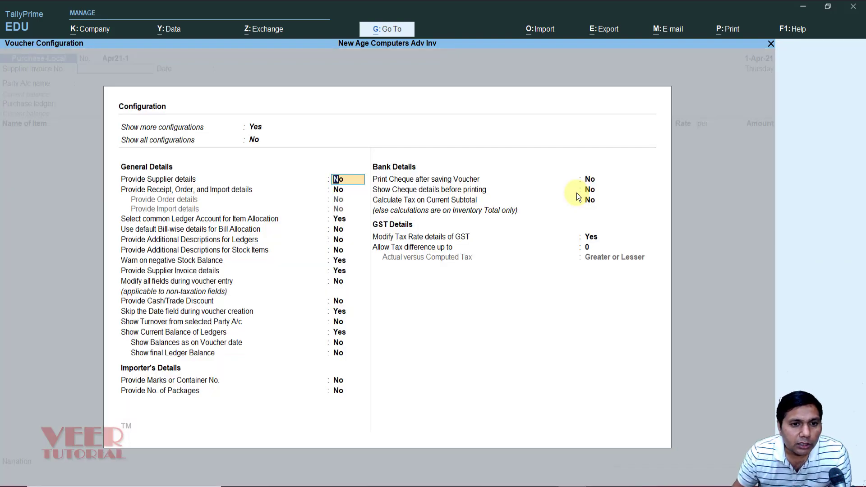
key("Down")
key("Down")
key("Down")
key("Down")
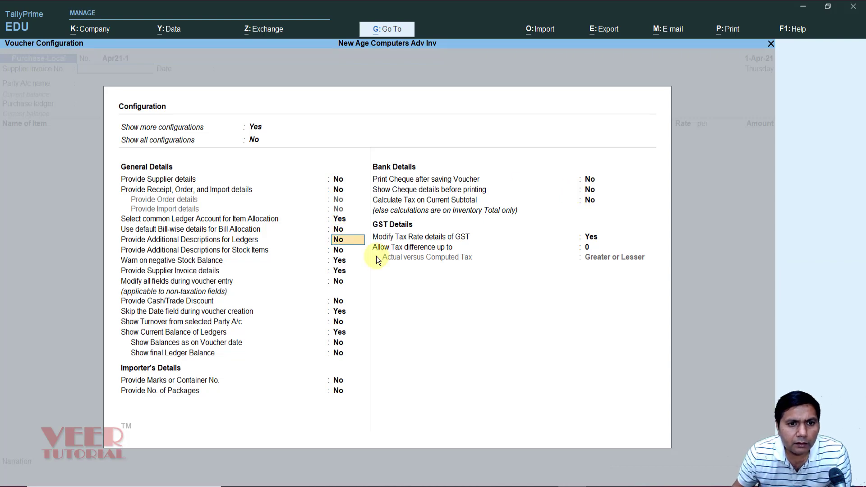
key("Down")
key("Down")
key("Down")
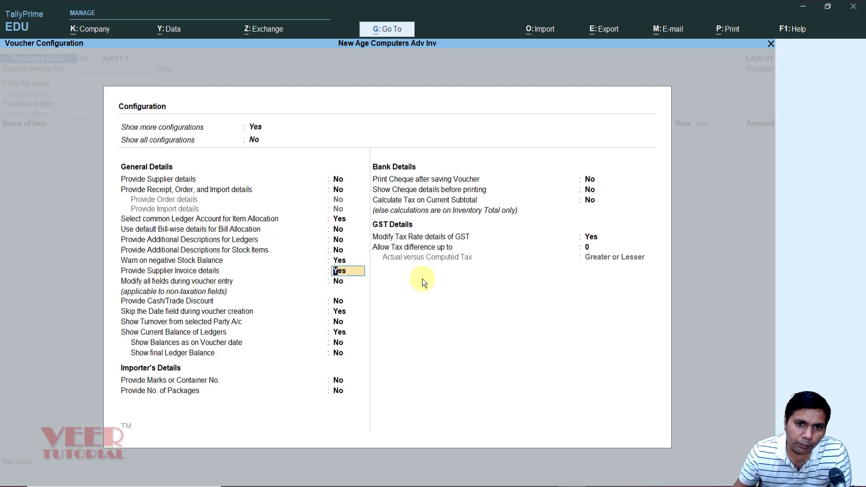
key("Up")
key("Up")
key("Up")
key("Up")
key("Up")
key("Up")
key("Up")
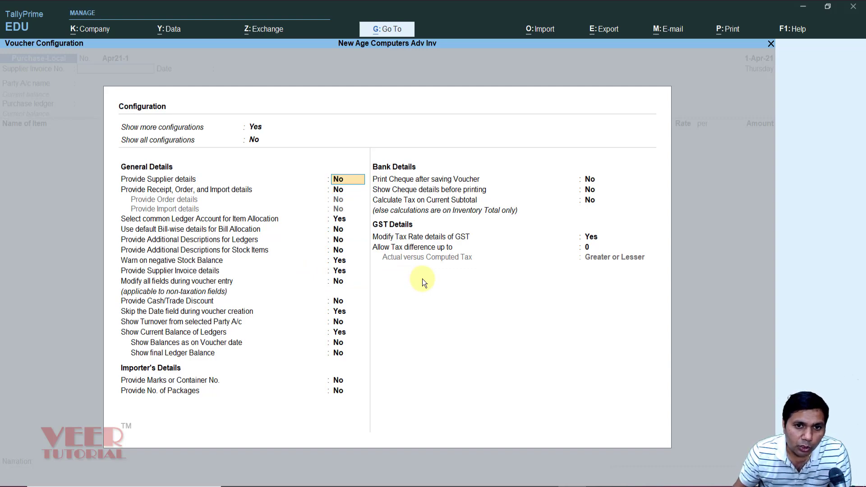
type("y")
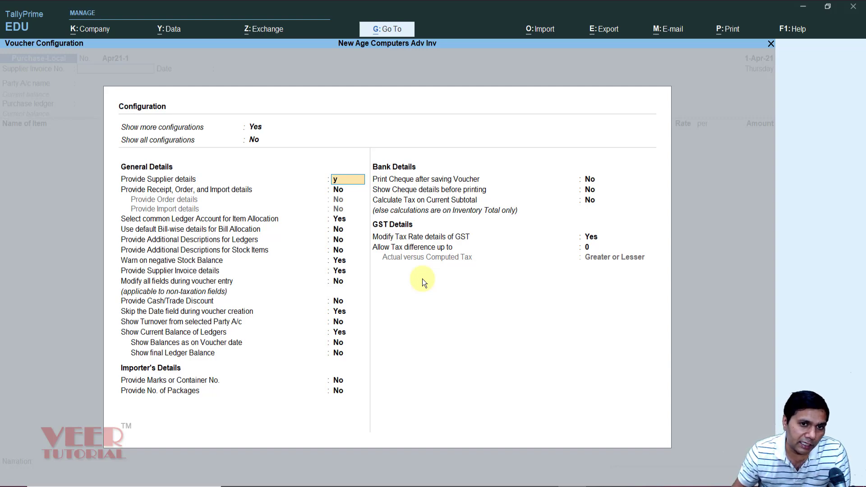
key("Return")
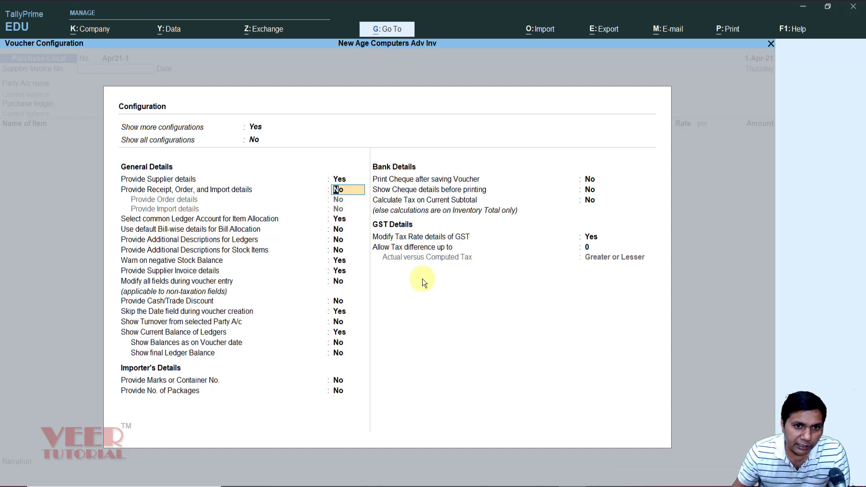
Set Provide Receipt, Order, and Import details to Yes, leaving the order and import detail options at No
type("y")
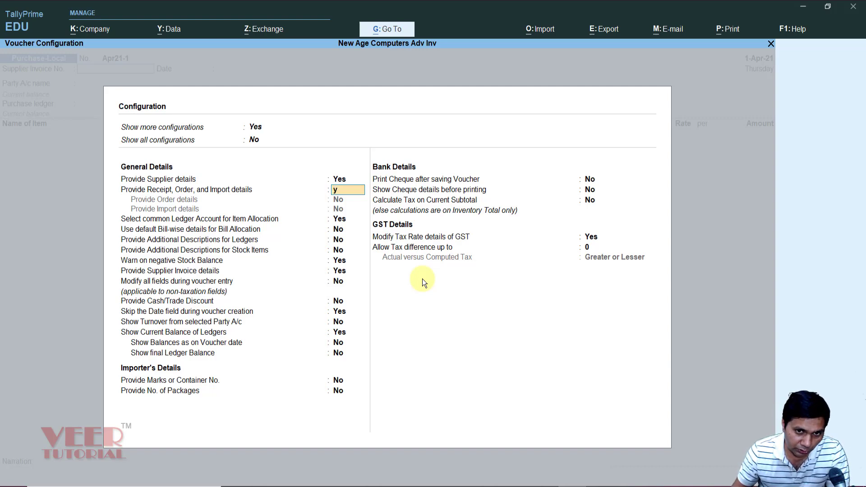
key("Return")
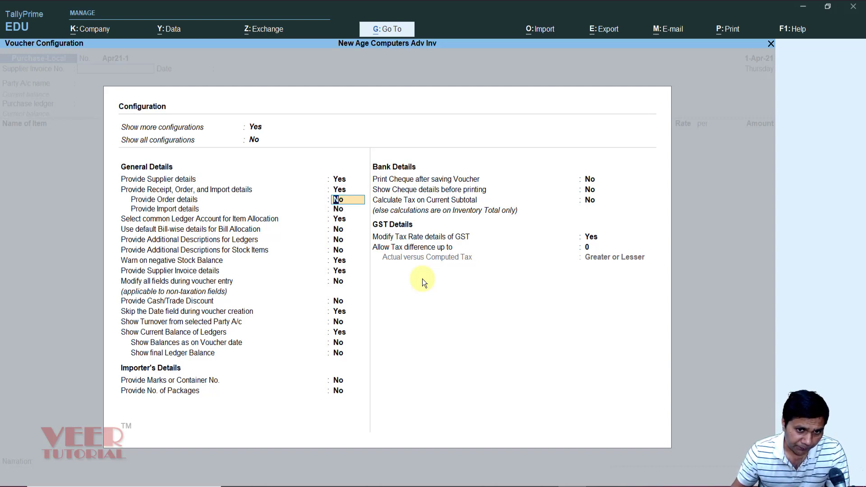
key("Return")
key("Return")
key("Return")
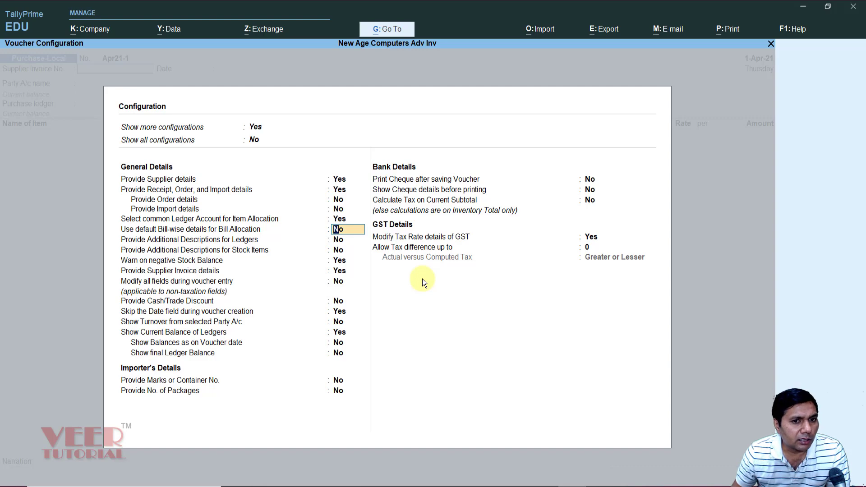
Review the remaining general, importer, bank and GST options of the voucher configuration without changing them, and accept the configuration
key("Return")
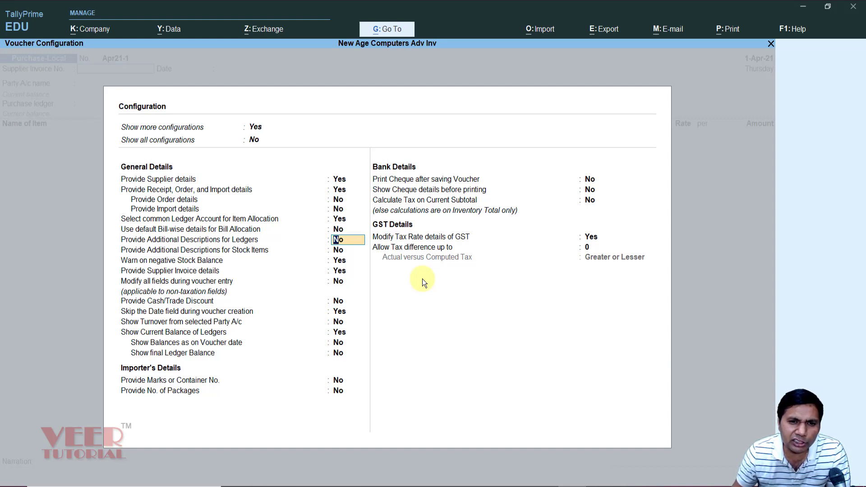
key("Return")
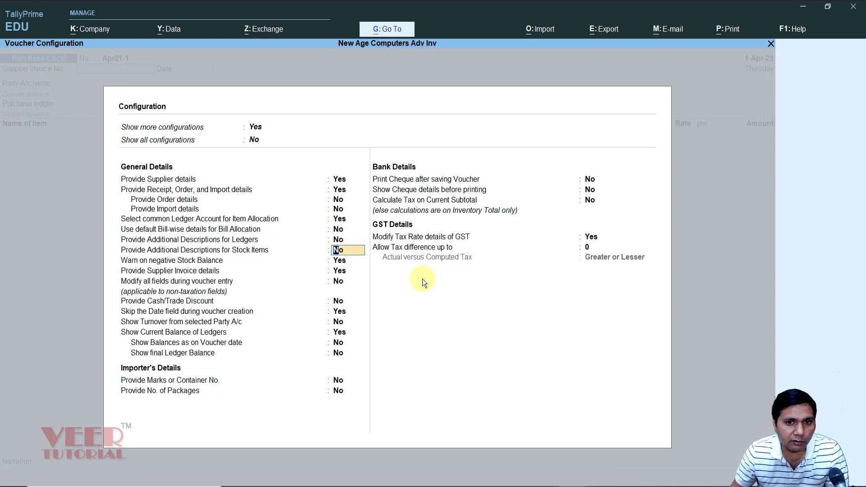
key("Return")
key("Return")
key("Return")
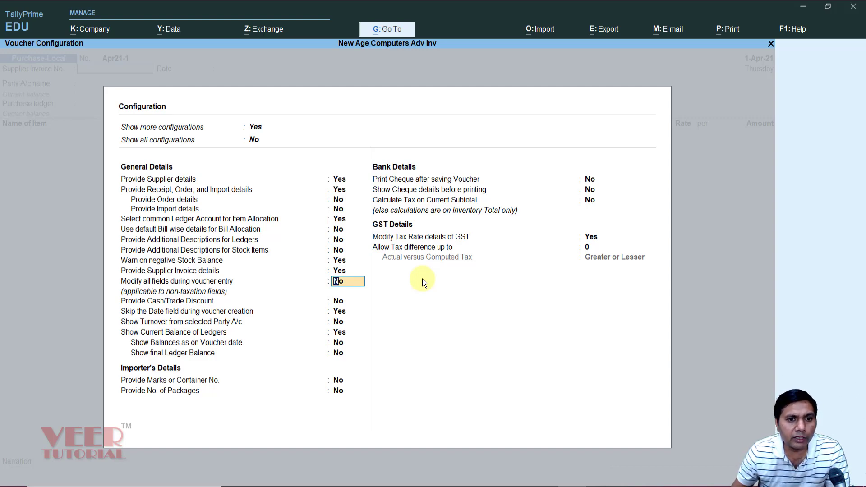
key("Return")
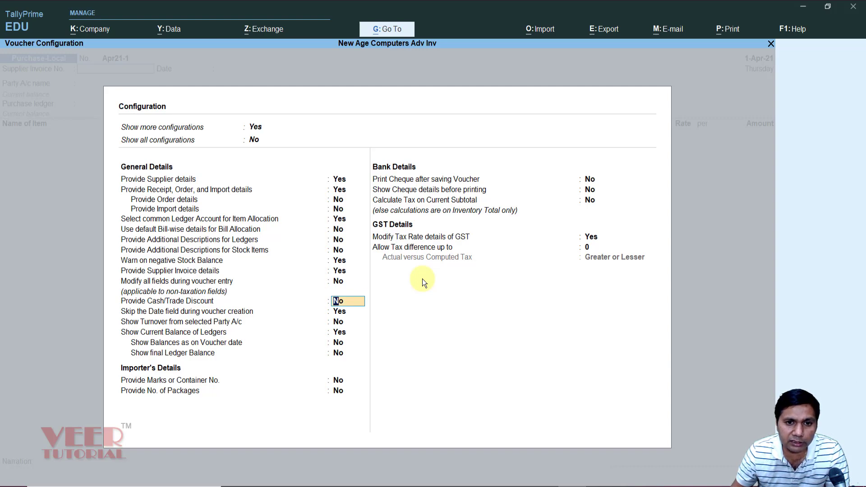
key("Up")
key("Down")
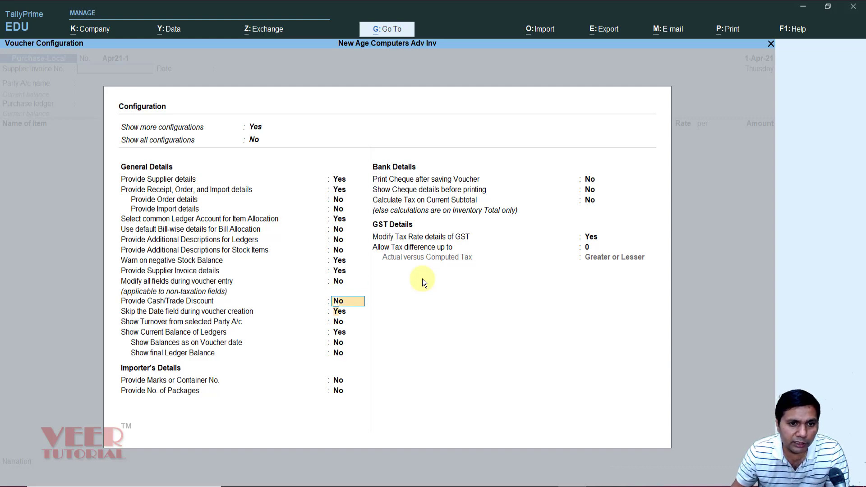
key("Return")
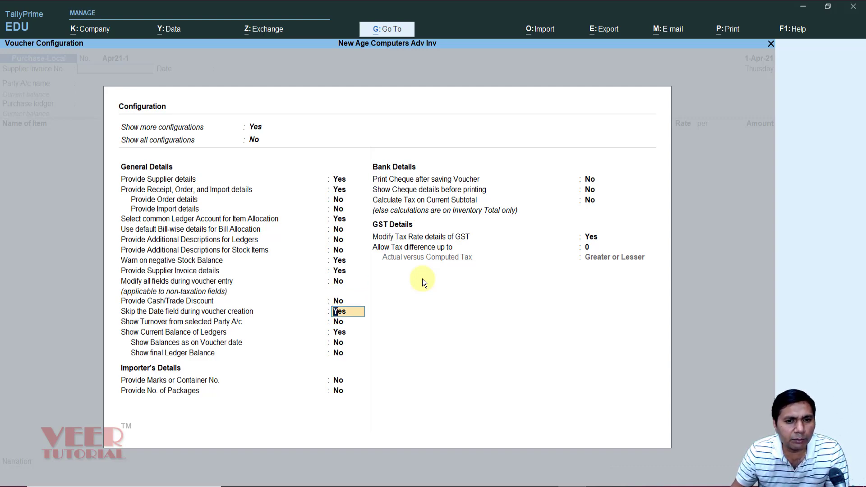
key("Return")
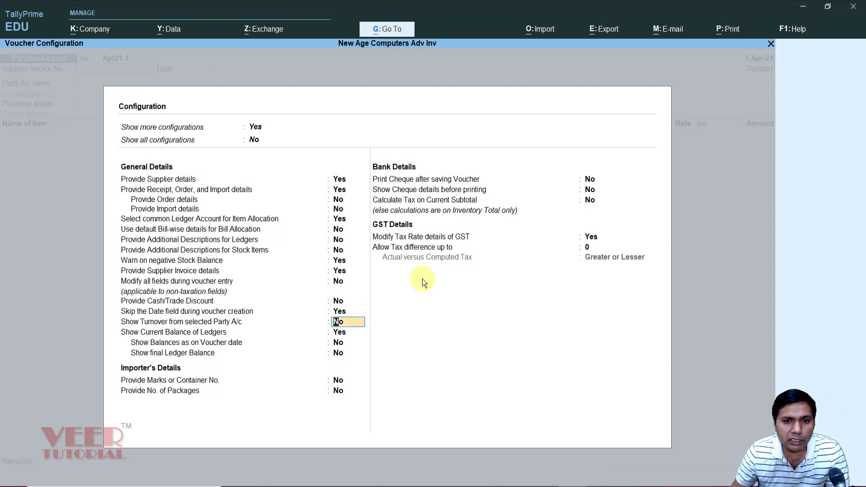
key("Return")
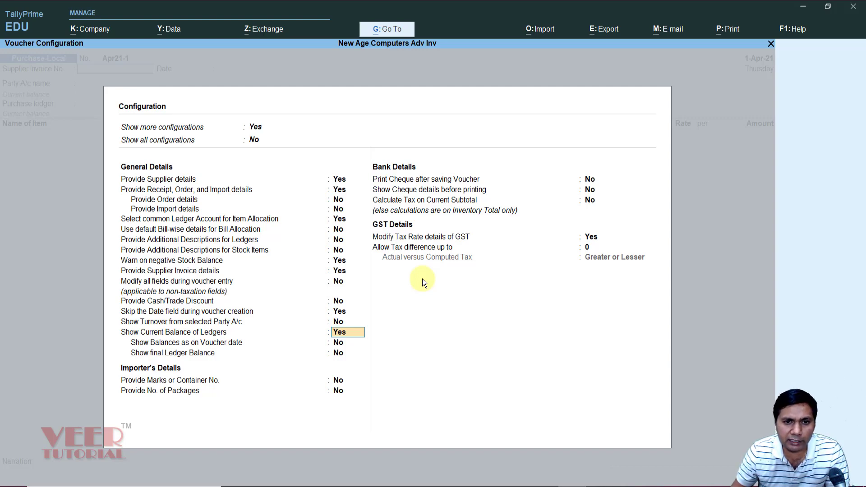
key("Return")
key("Return")
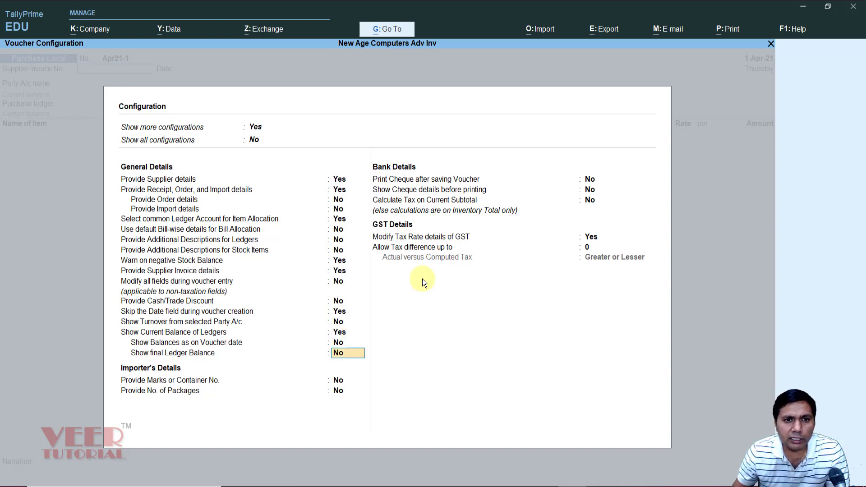
key("Return")
key("Return")
key("Return")
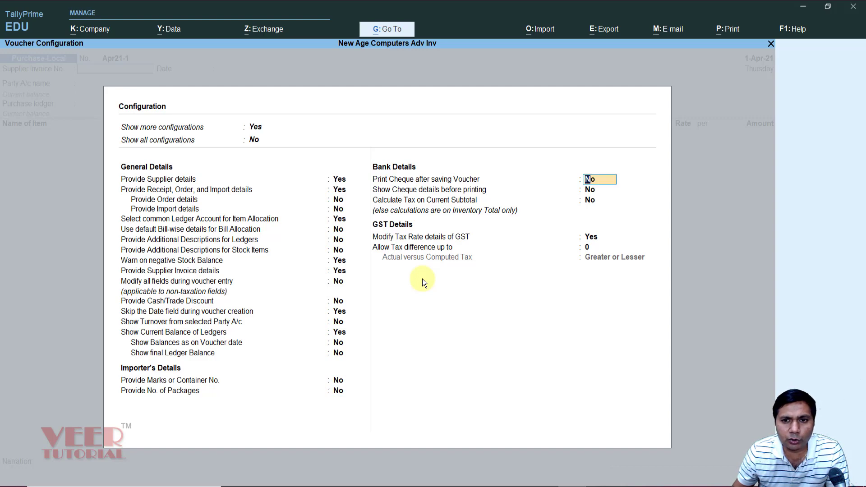
key("Return")
key("Return")
key("Return")
key("Return")
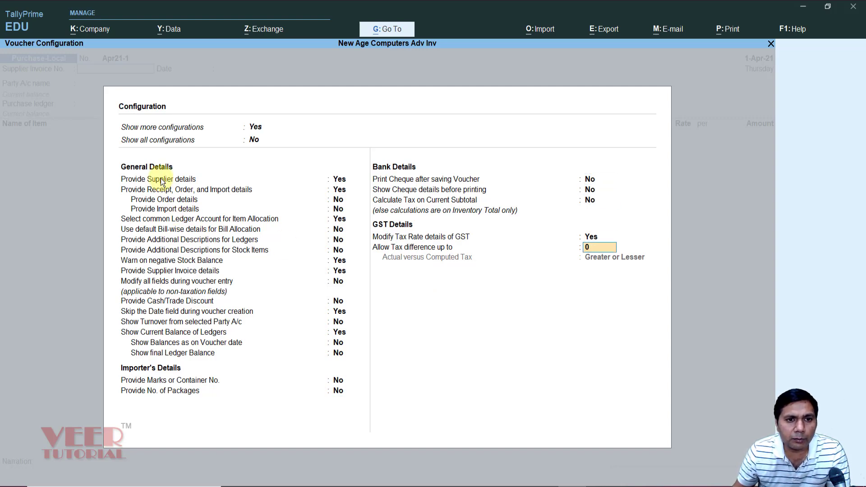
key("Return")
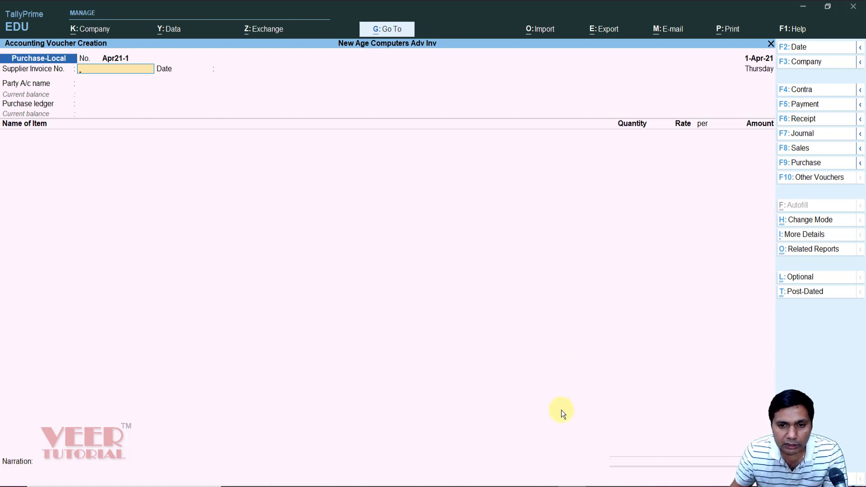
Switch to the presentation to read the purchase-with-inventory example, and return to the voucher in TallyPrime
key("alt+Tab")
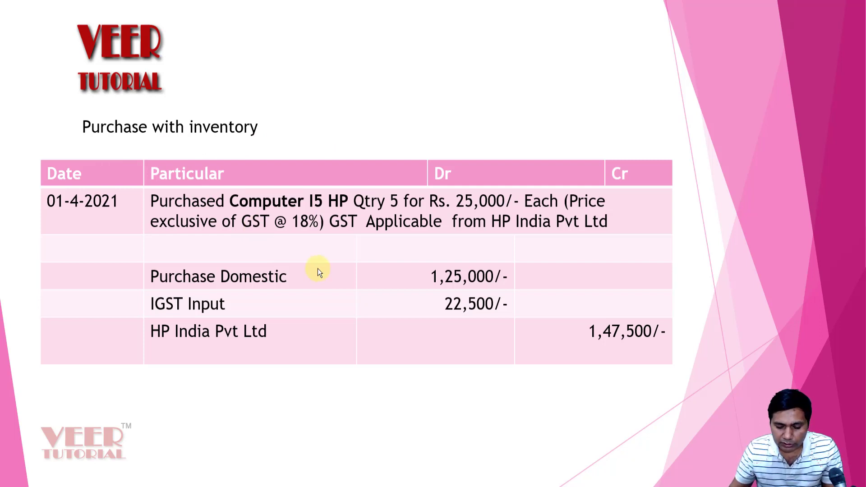
key("alt+Tab")
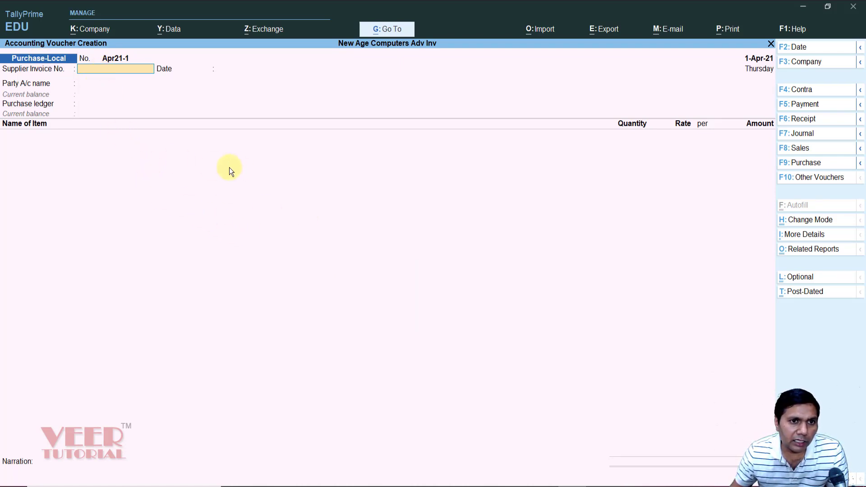
Reselect Item Invoice as the voucher mode and enter supplier invoice number 101 dated 1-Apr-21
left_click(810, 219)
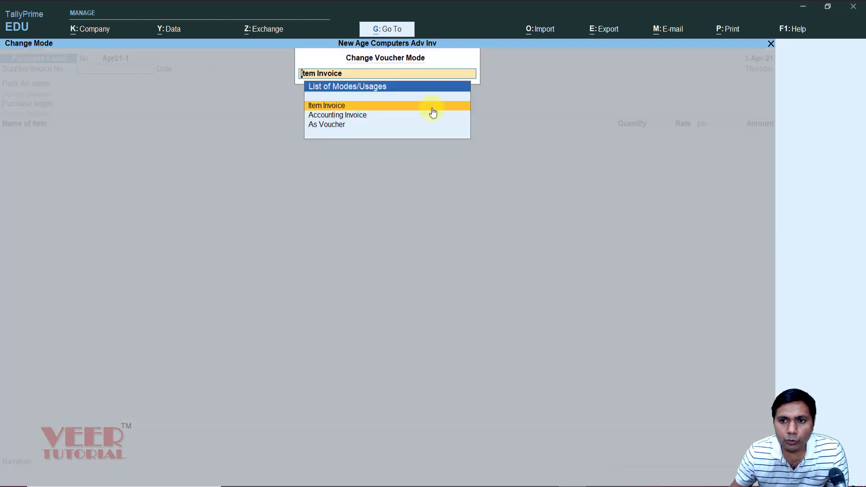
left_click(382, 106)
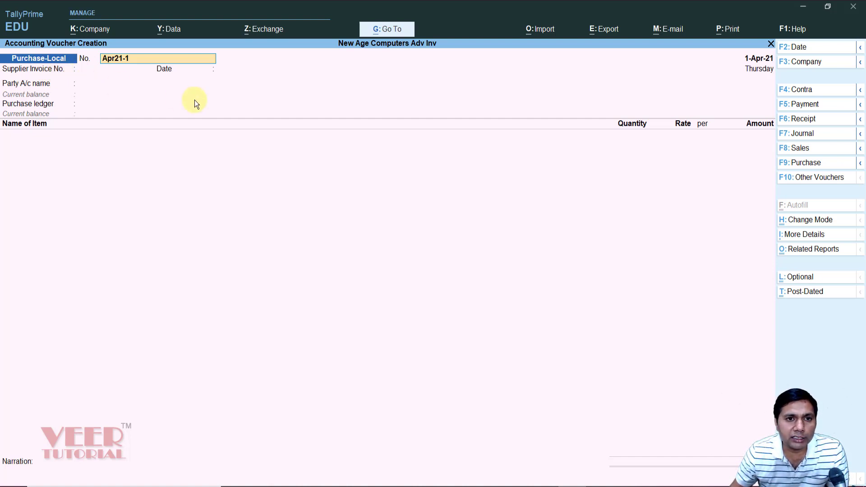
key("Return")
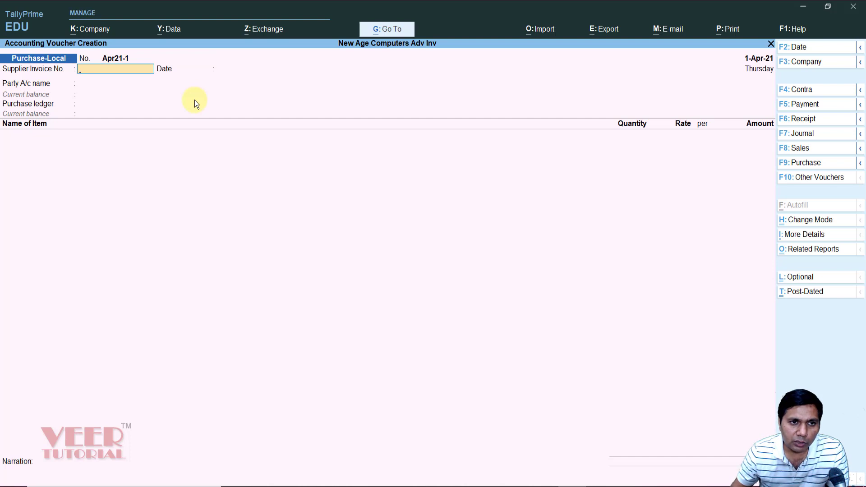
type("101")
key("Return")
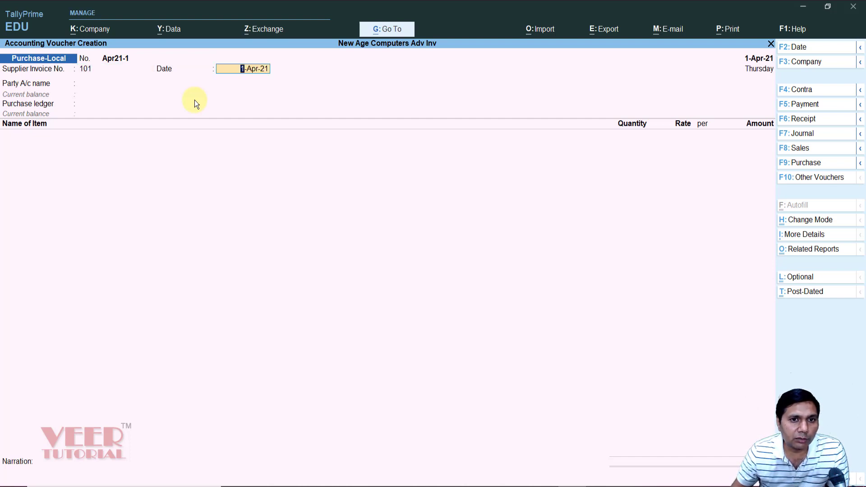
key("Return")
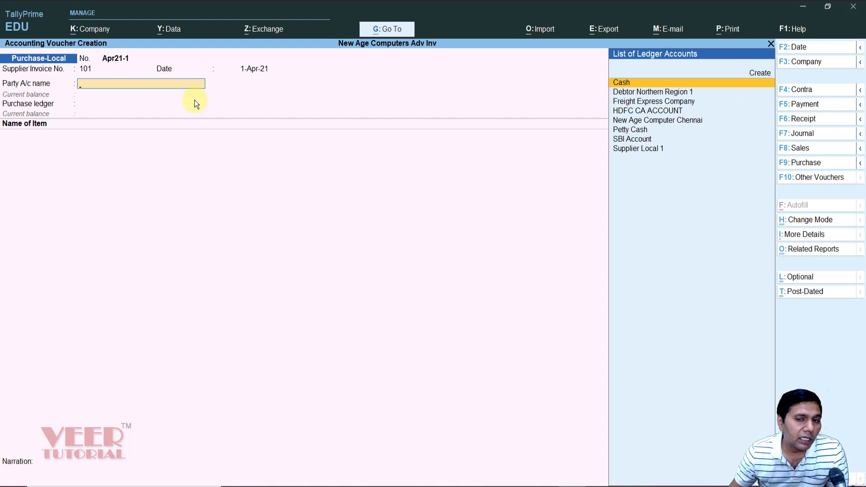
Choose Supplier Local 1 as the party account of the purchase voucher
key("Down")
key("Down")
key("Down")
key("Down")
key("Down")
key("Down")
key("Down")
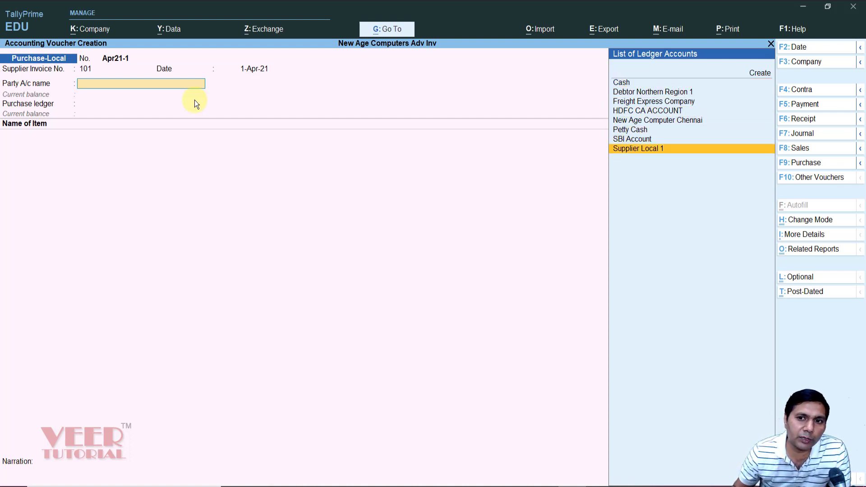
key("Return")
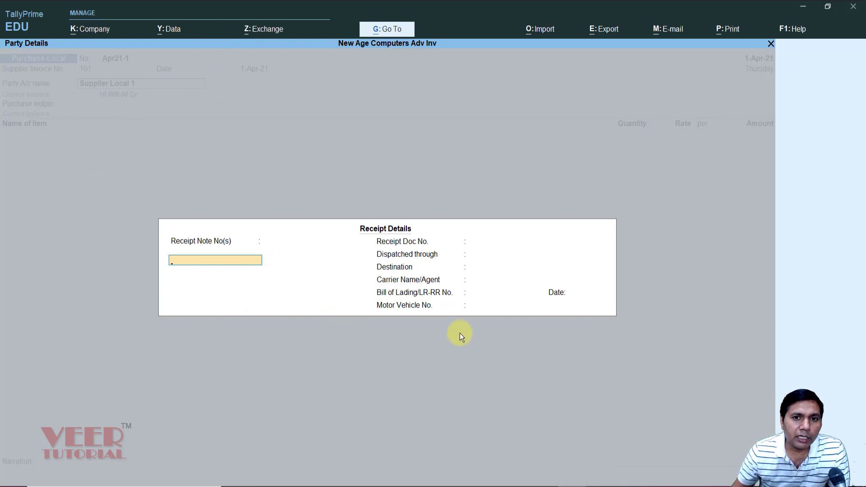
Leave the receipt details and try to set Provide Receipt, Order, and Import details to No in the voucher configuration
key("Escape")
key("y")
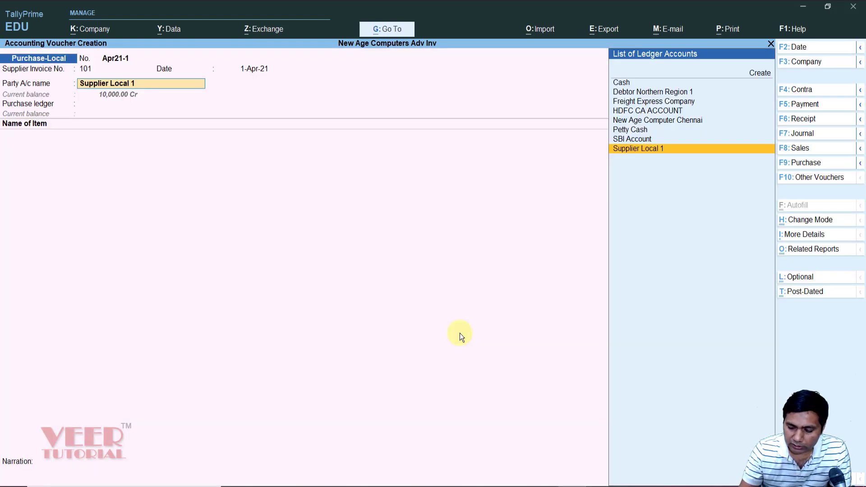
key("F12")
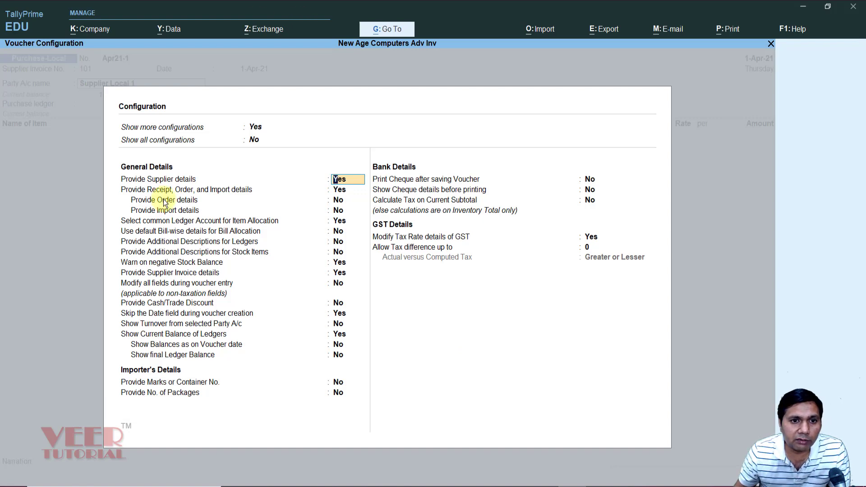
key("Return")
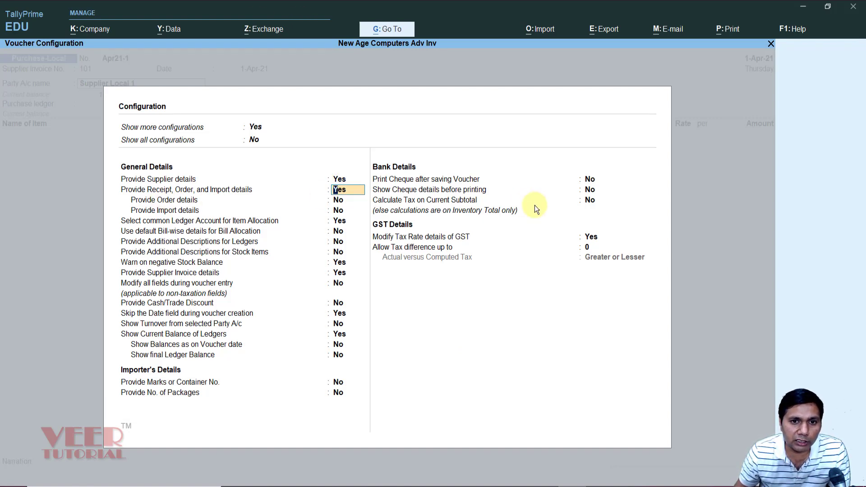
type("n")
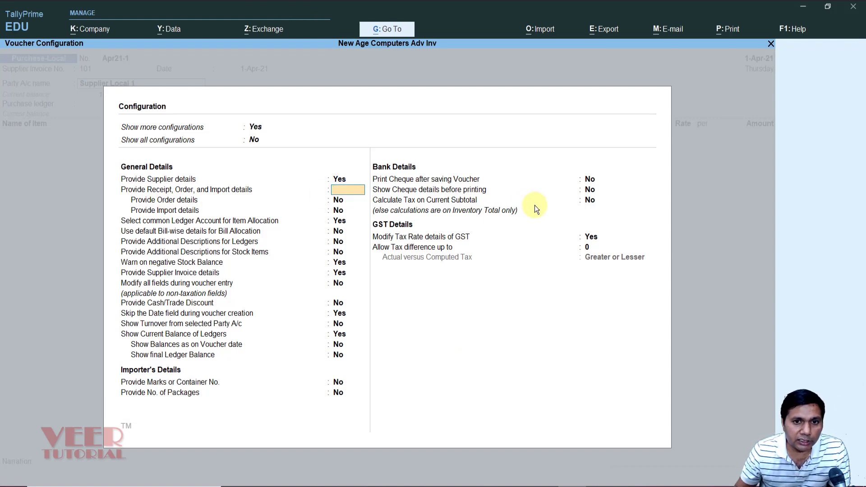
key("ctrl+a")
key("Return")
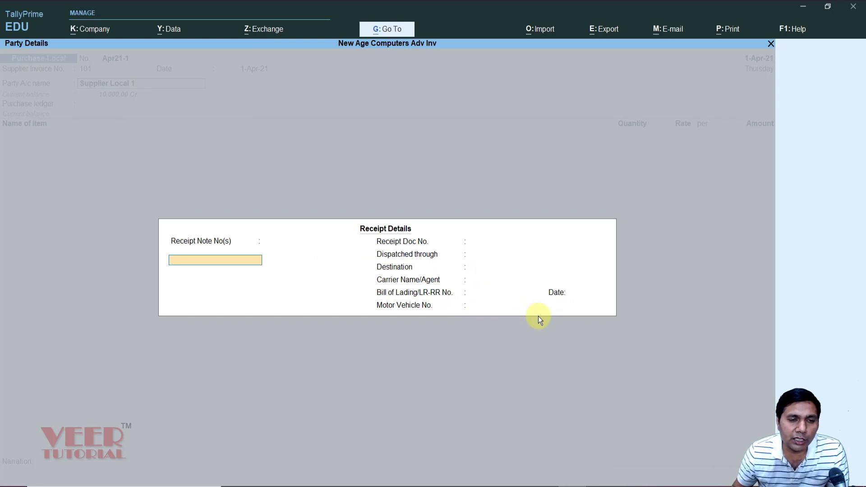
key("Escape")
key("y")
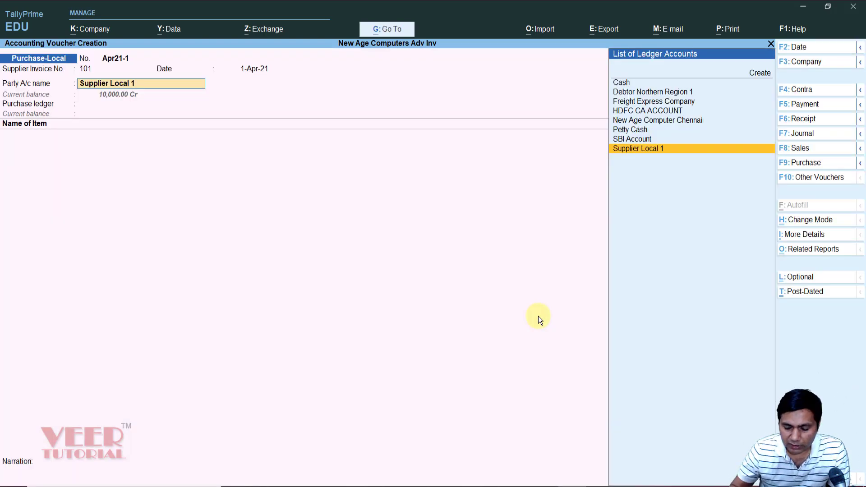
Set Provide Supplier details and Provide Receipt, Order, and Import details to No and save the voucher configuration
key("F12")
key("n")
key("Return")
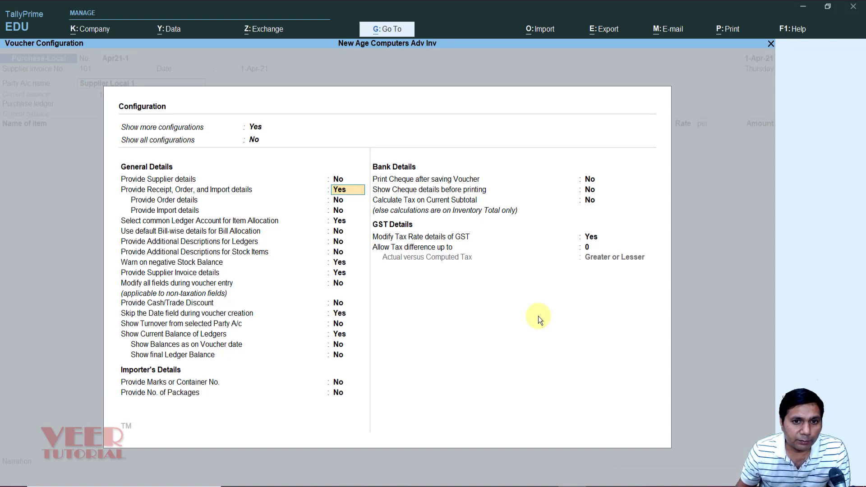
key("n")
key("Return")
key("Up")
key("Up")
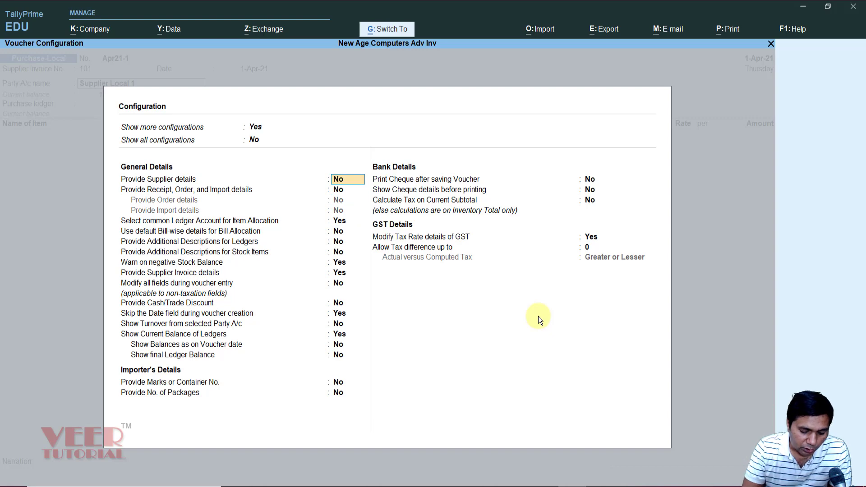
key("ctrl+a")
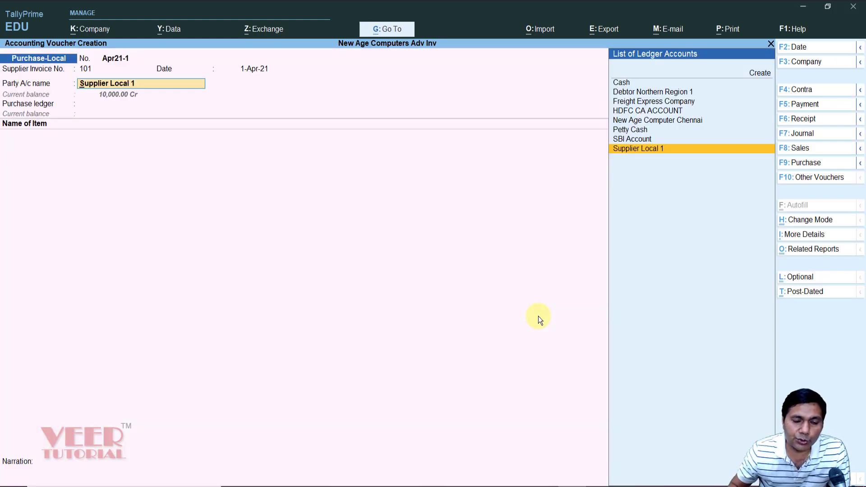
Keep Supplier Local 1 as the party account and choose Purchase Local as the purchase ledger
key("Return")
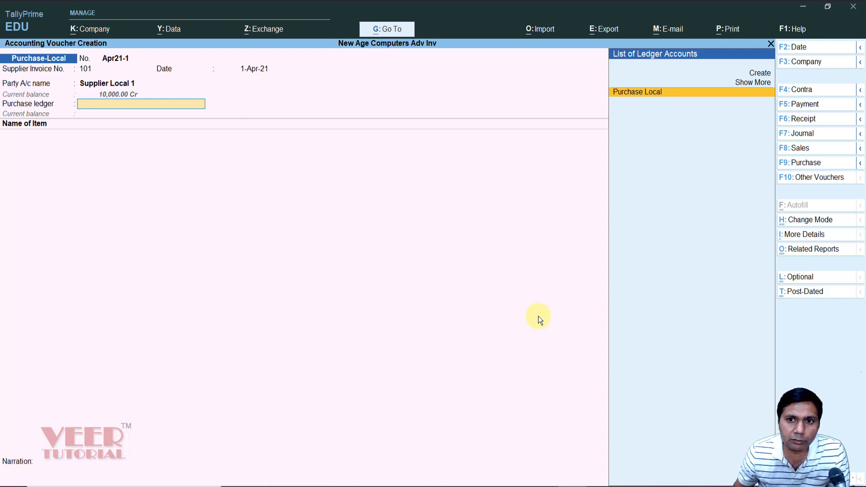
key("Return")
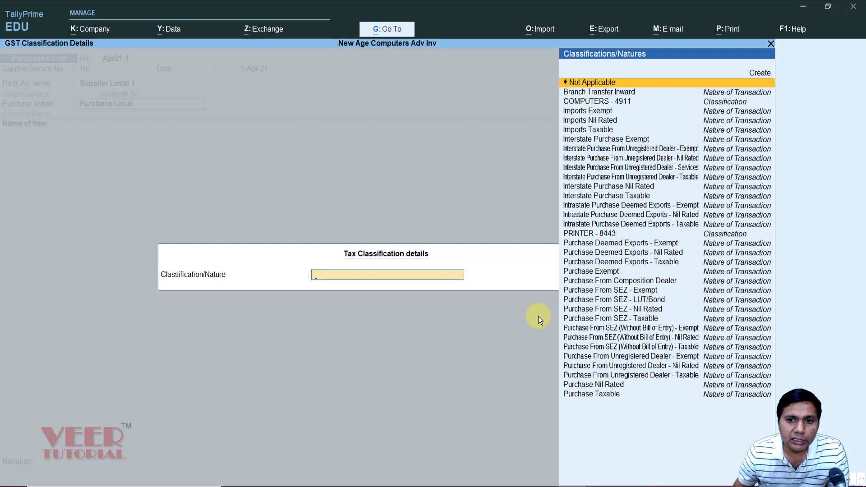
Set the tax classification of the Purchase Local ledger to Purchase Taxable
key("Down")
key("Down")
key("Down")
key("Down")
key("Down")
key("Down")
key("Down")
key("Down")
key("Down")
key("Down")
key("Down")
key("Down")
key("Down")
key("Down")
key("Down")
key("Down")
key("Down")
key("Down")
key("Down")
key("Down")
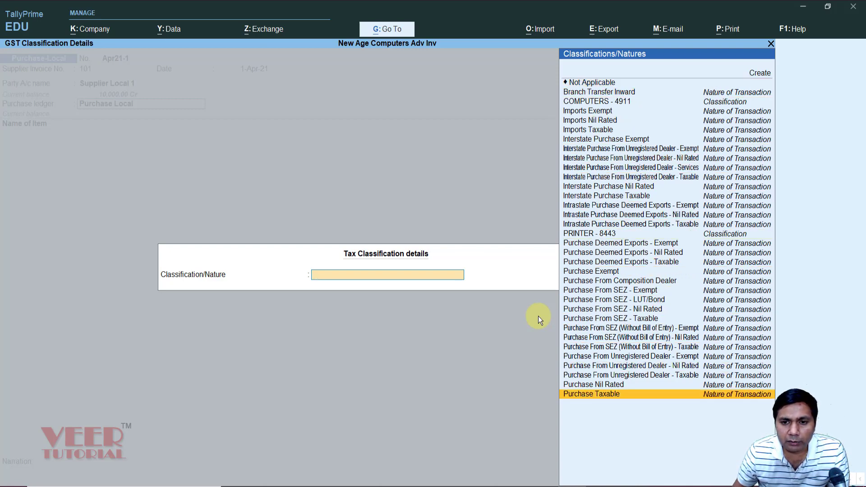
key("Return")
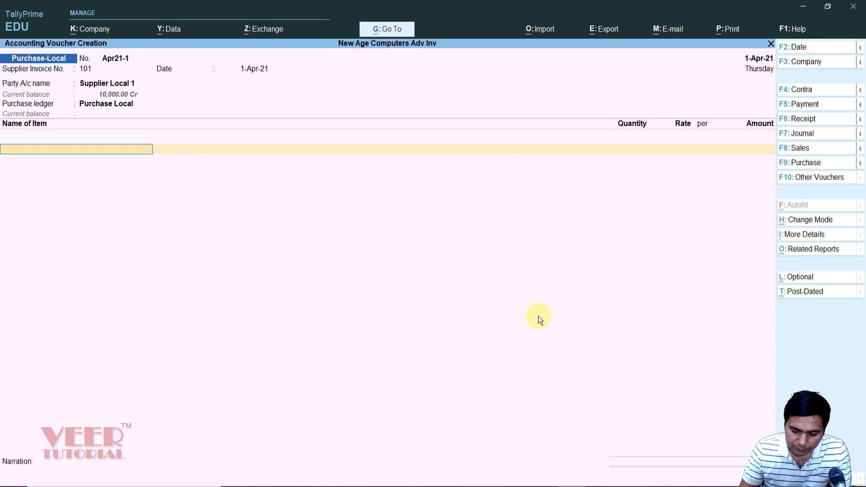
Add the stock item Computer I5 HP to the purchase voucher and allocate it to godown WALAR1B1
type("Hp")
key("Down")
key("Up")
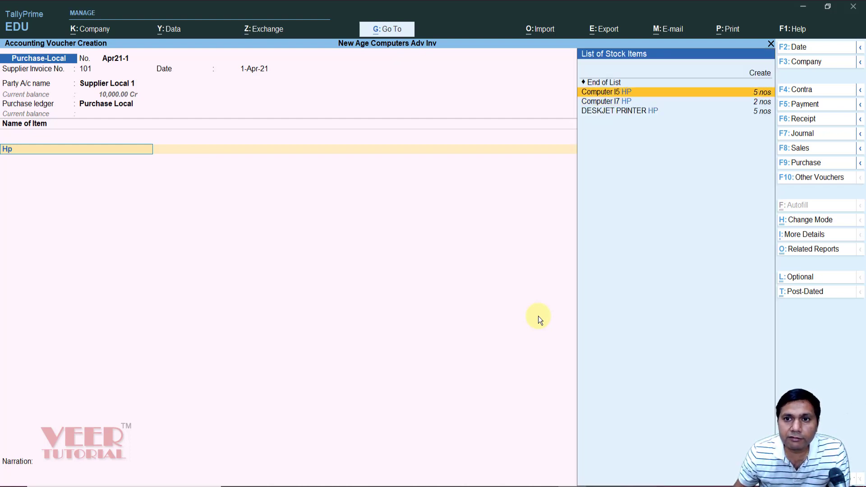
key("Return")
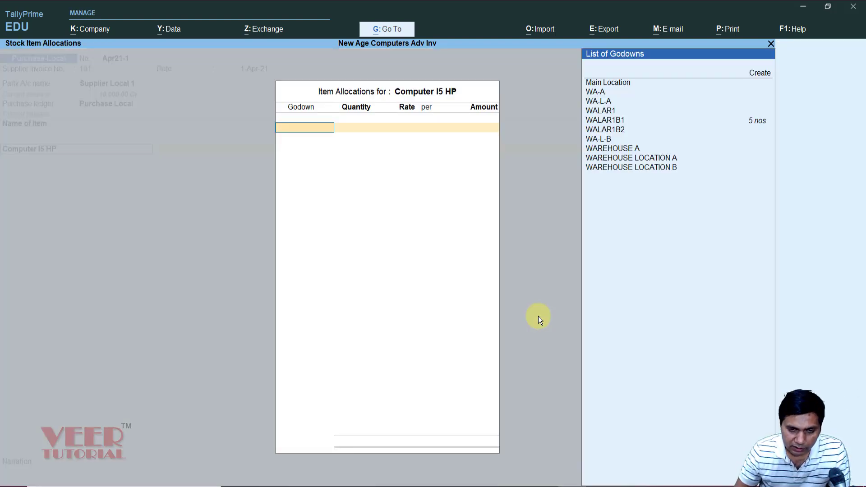
key("Down")
key("Down")
key("Down")
key("Down")
key("Return")
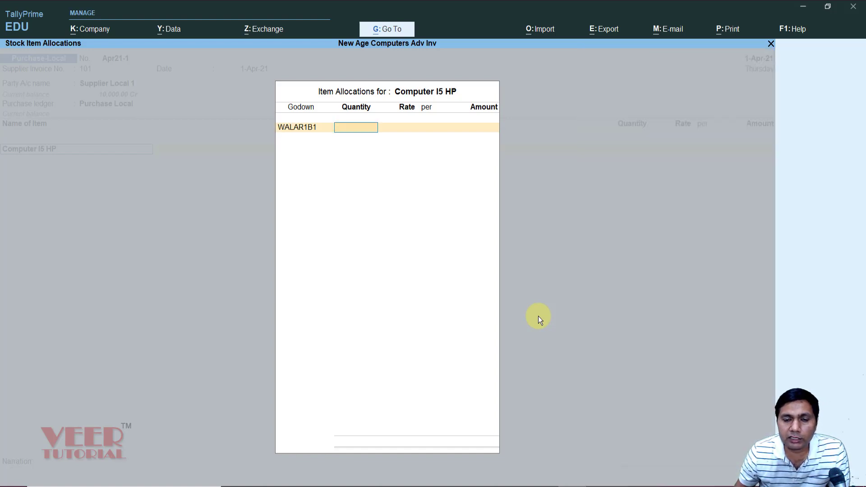
Enter a quantity of 5 nos at a rate of 15,000 per nos for Computer I5 HP
type("5")
key("Return")
key("Return")
key("Return")
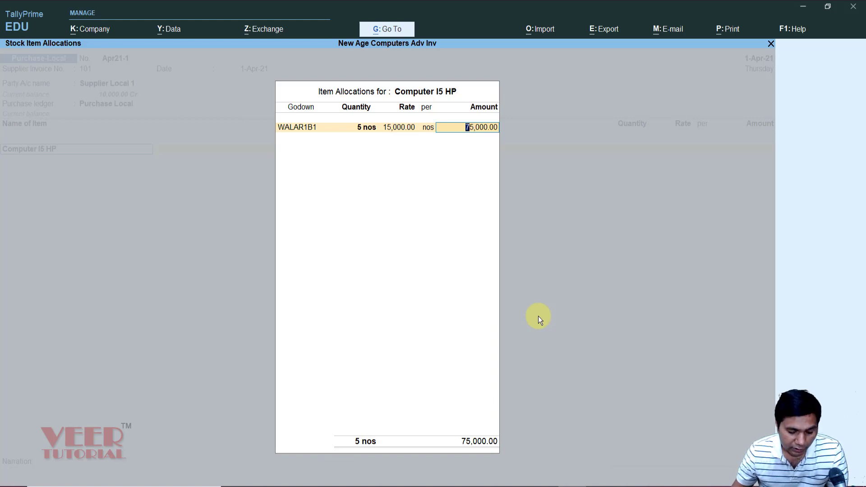
Change the Computer I5 HP quantity to 9 nos and accept the allocation and item line
key("BackSpace")
key("BackSpace")
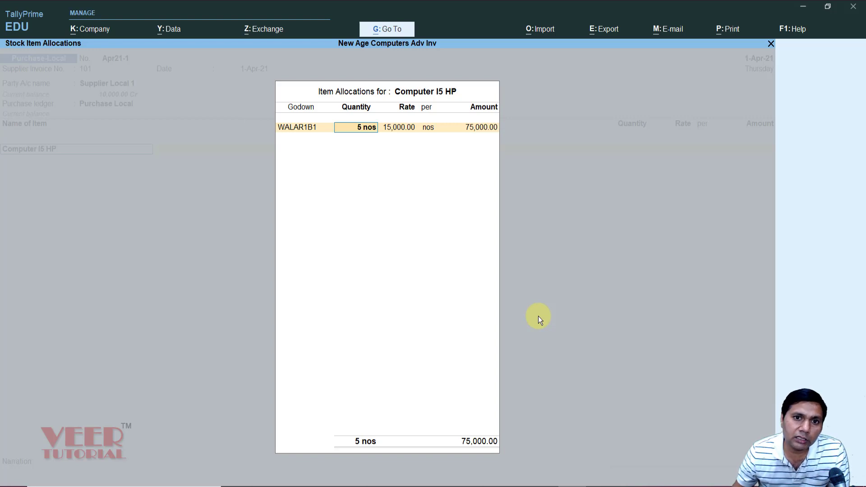
type("10")
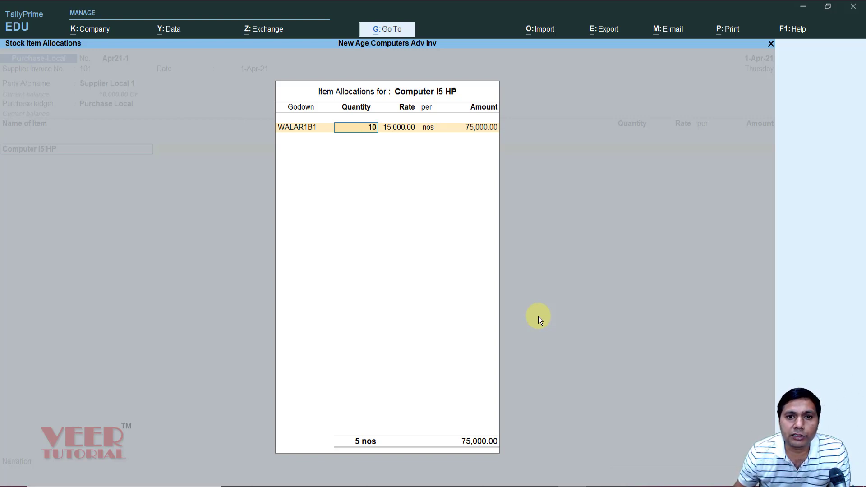
key("BackSpace")
key("BackSpace")
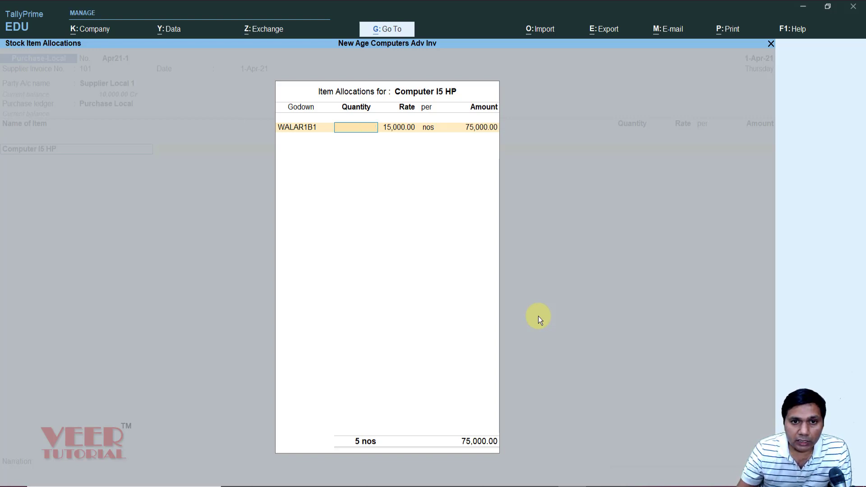
type("9")
key("Return")
key("Return")
key("Return")
key("Return")
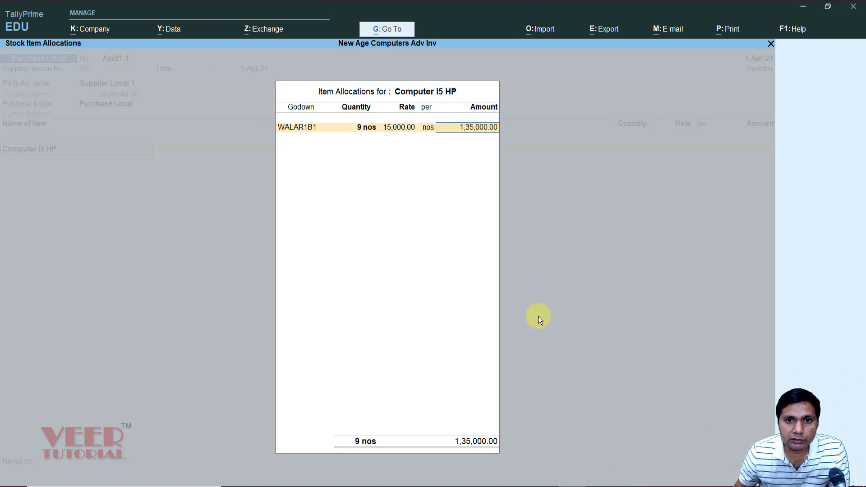
key("Return")
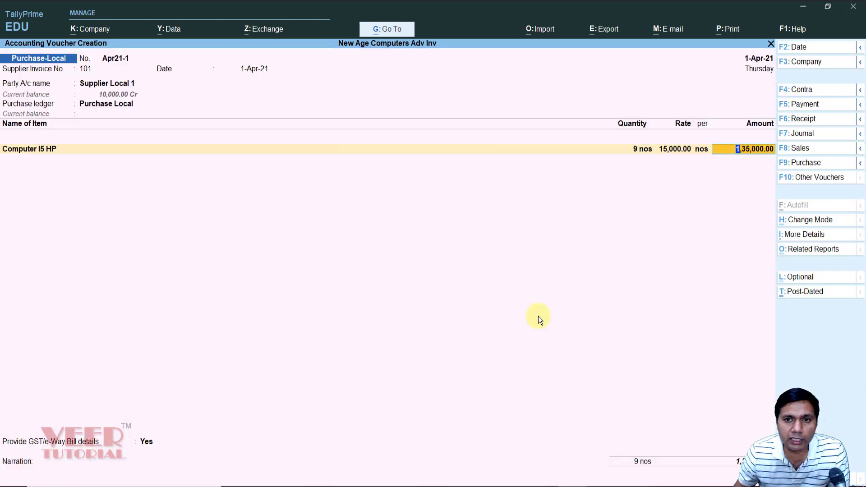
key("Return")
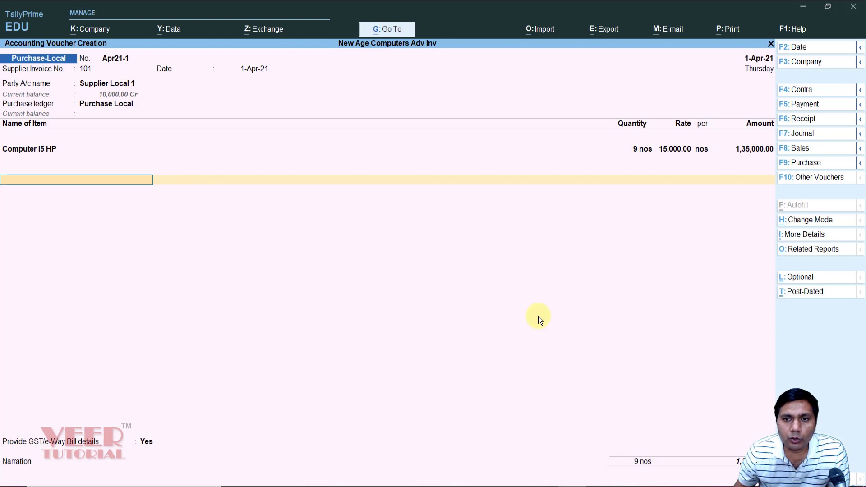
Add the CGST Input and SGST Input ledgers below the item with their calculated tax amounts and end the ledger list
type("Cg")
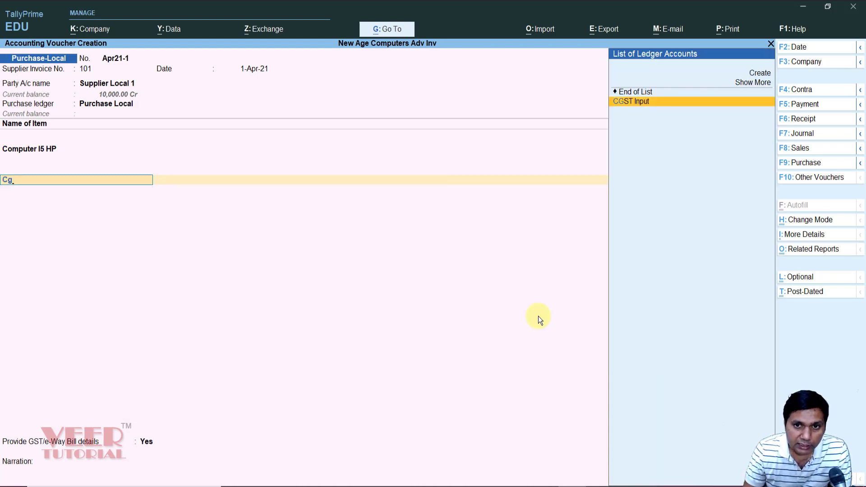
key("Return")
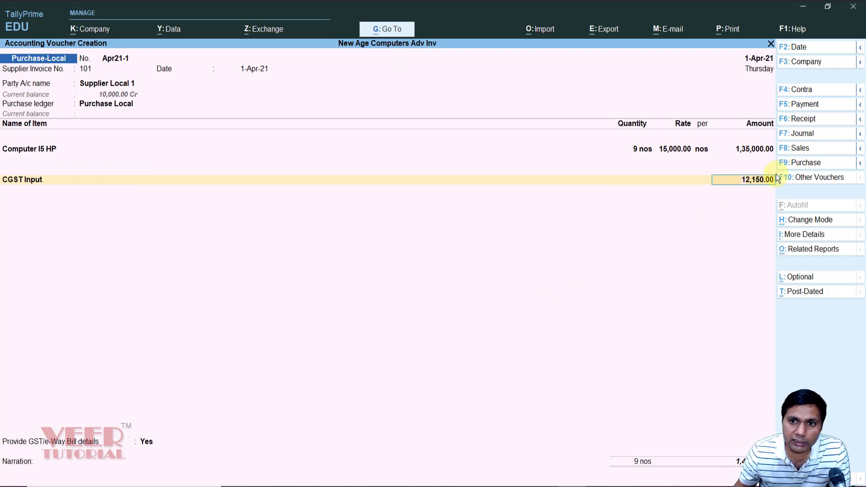
key("Return")
type("sg")
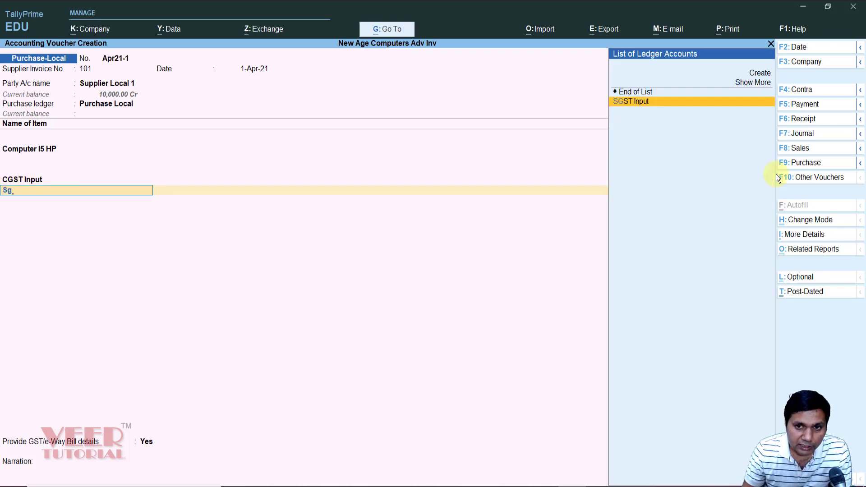
key("Return")
key("Return")
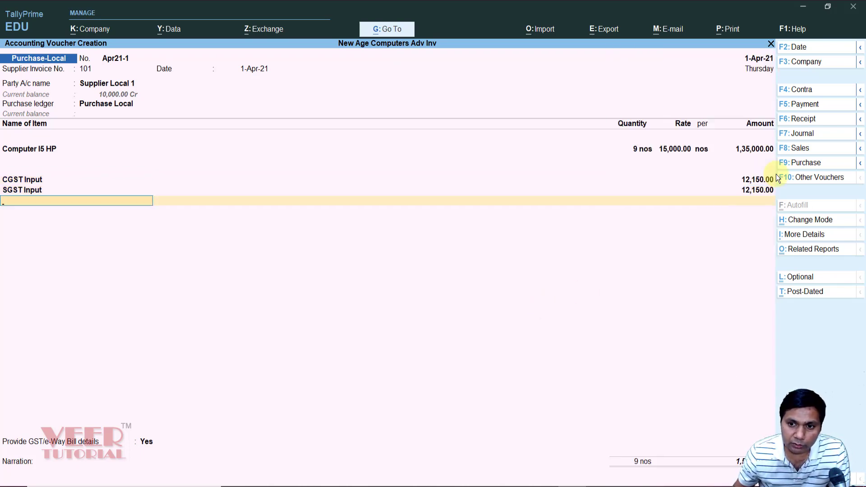
key("Return")
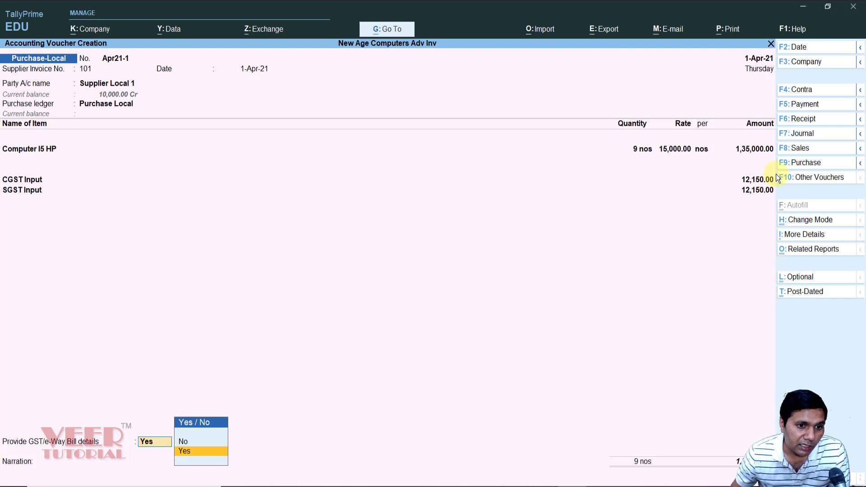
Leave the e-Way Bill details form without entries and set Provide GST/e-Way Bill details to No
key("Up")
key("Down")
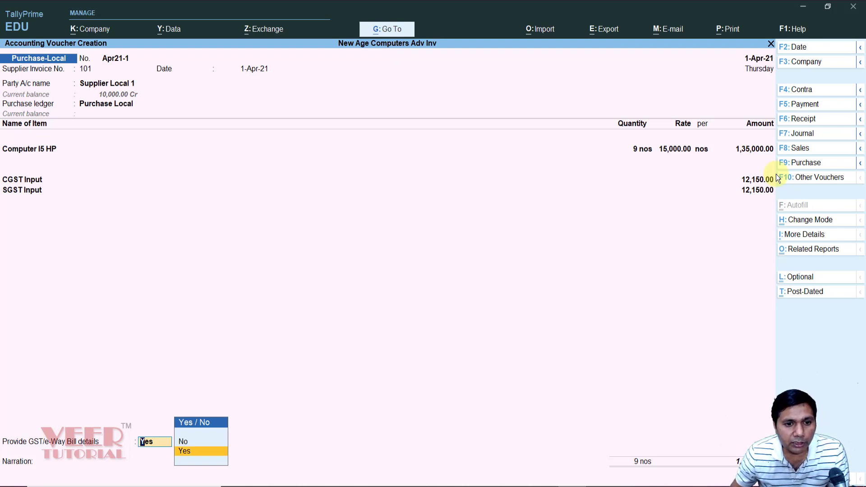
key("Return")
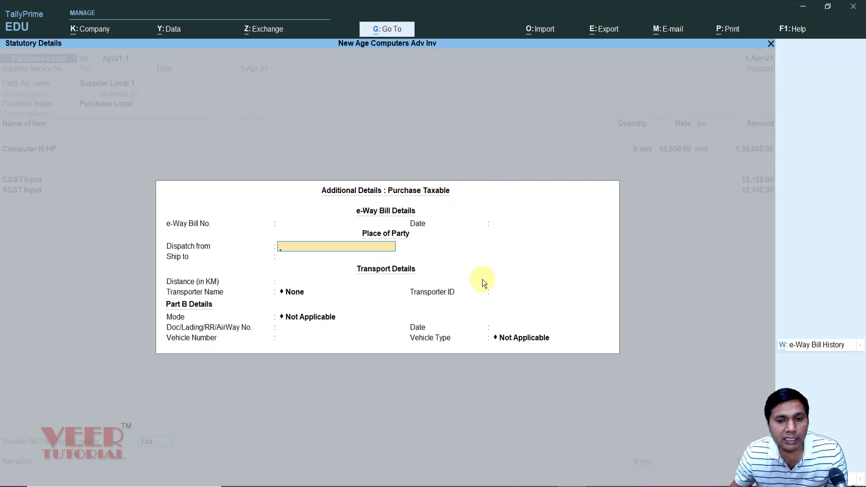
key("Escape")
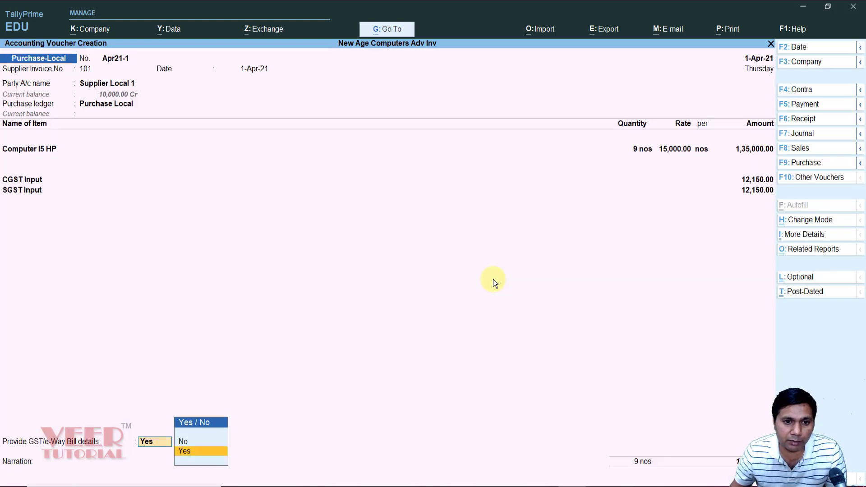
key("Up")
key("Return")
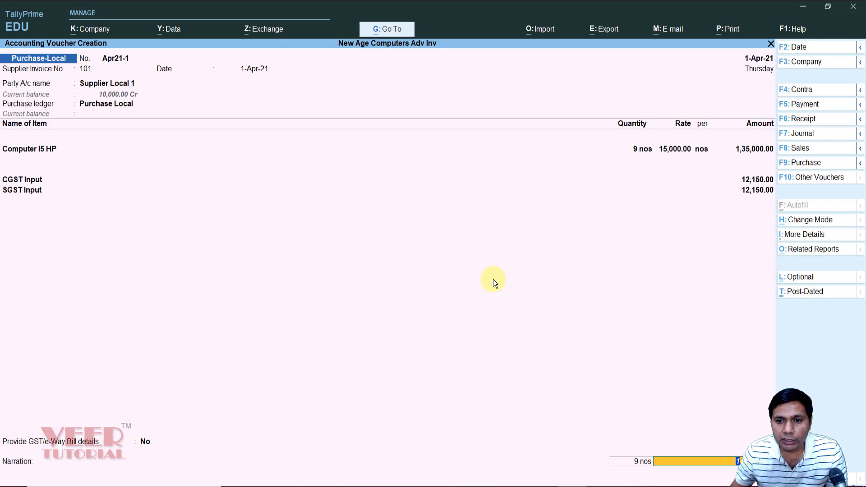
Accept New Ref 101 with 15 days' credit in the bill-wise details of Supplier Local 1 and save the voucher without narration
key("Return")
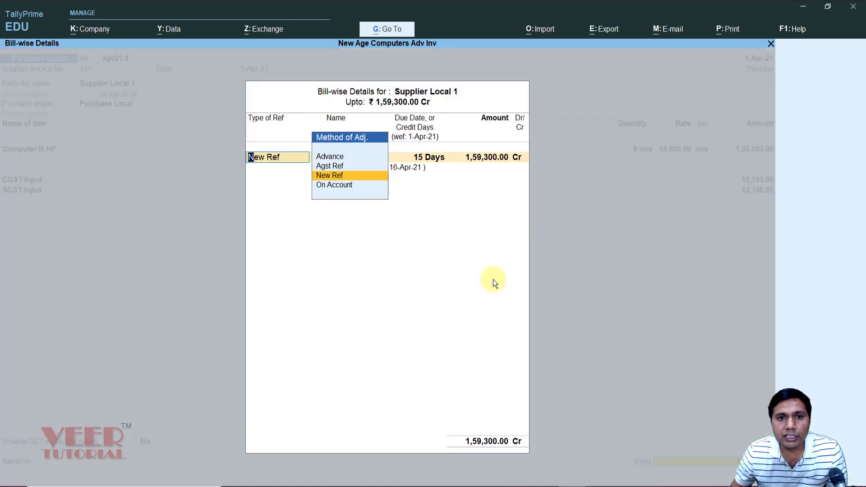
key("Return")
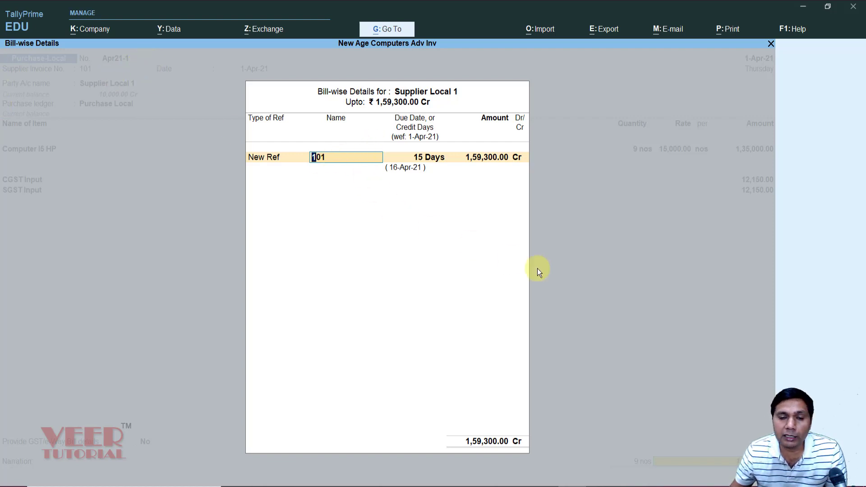
key("Return")
key("Return")
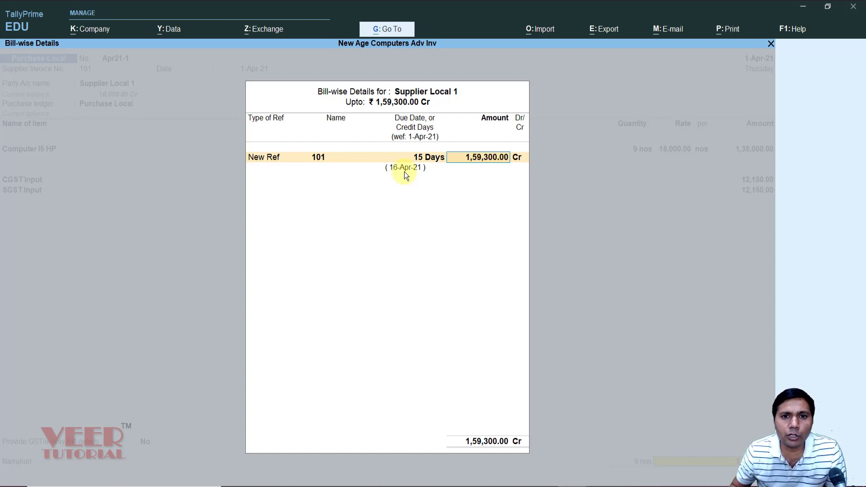
key("Return")
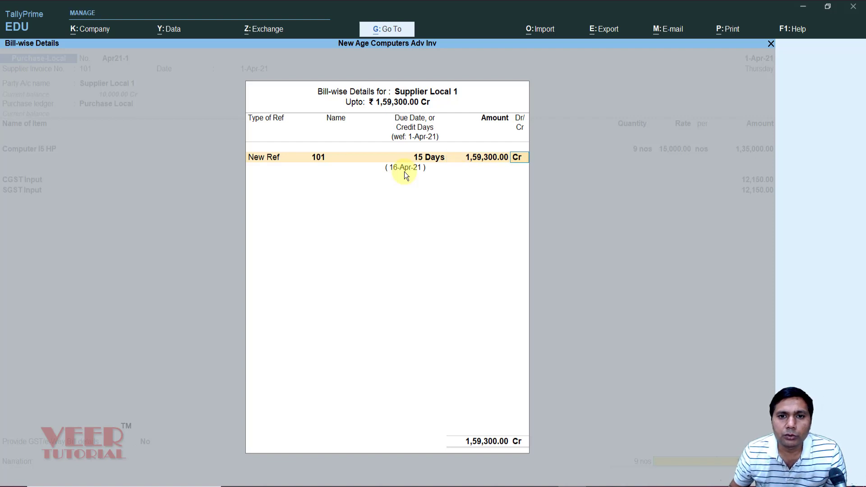
key("Return")
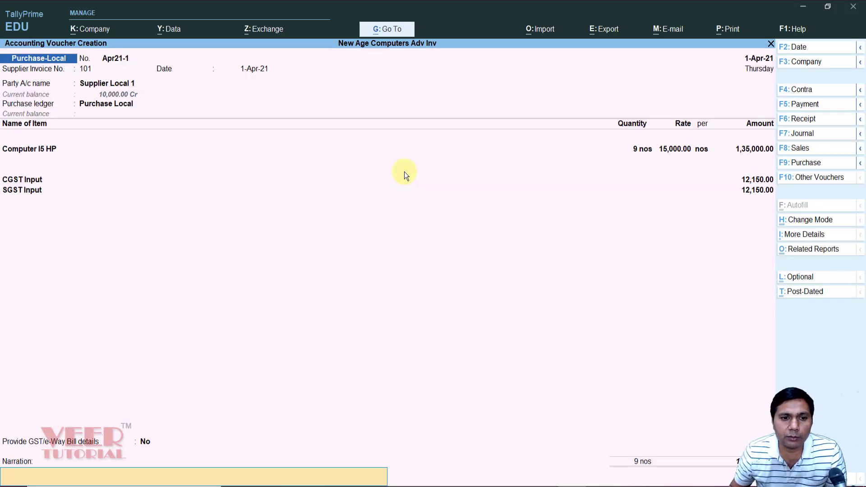
key("Return")
key("Return")
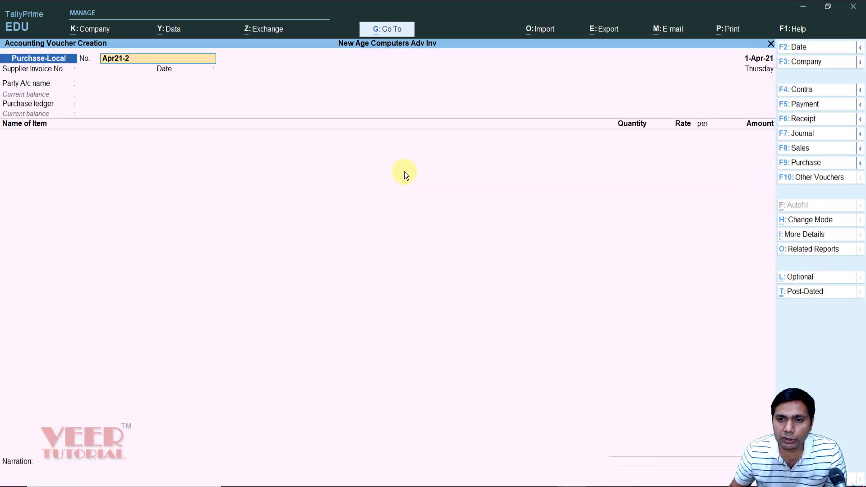
Reopen the saved purchase voucher Apr21-1 to review its entries and return to a new voucher
key("Page_Up")
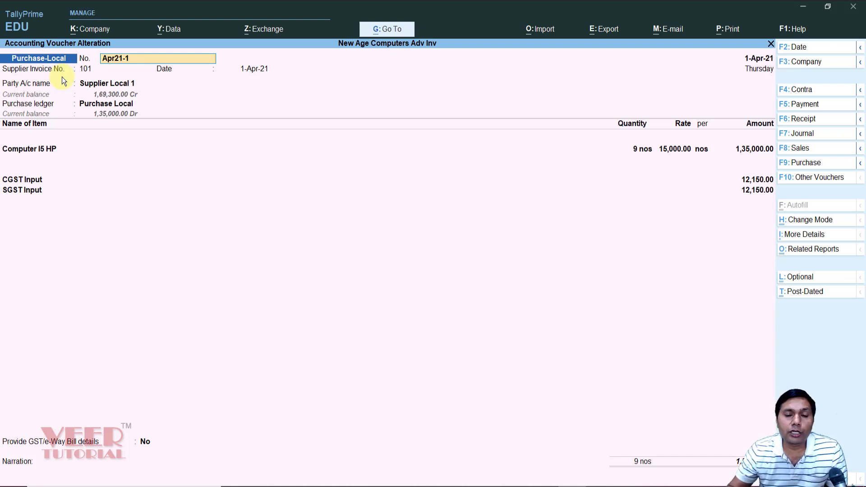
key("ctrl+a")
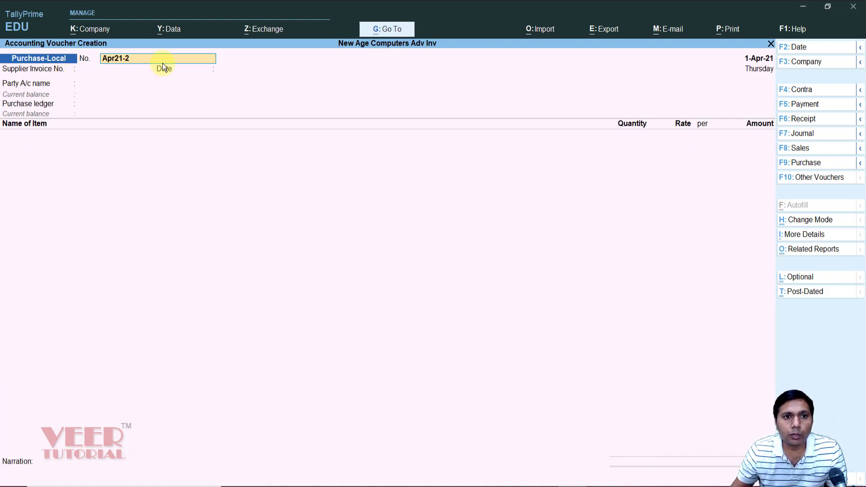
Set the new voucher's date to 2-May-21 and enter supplier invoice number 102 with the same invoice date
key("F2")
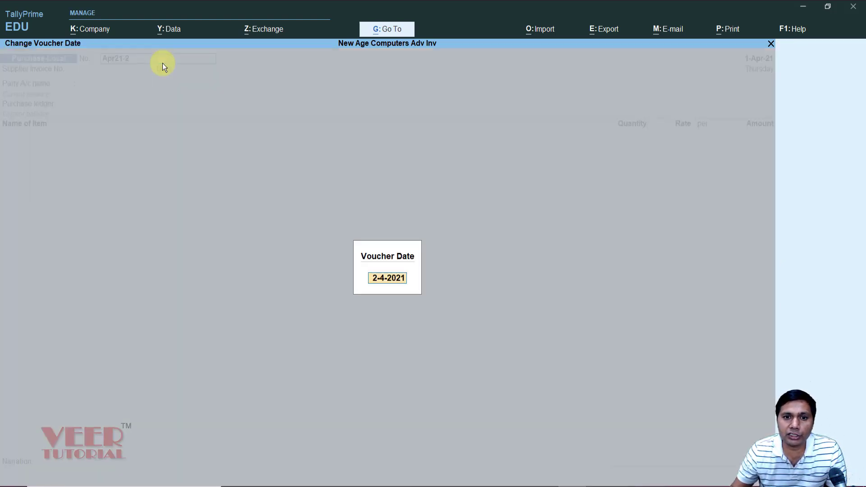
type("2-5")
key("Return")
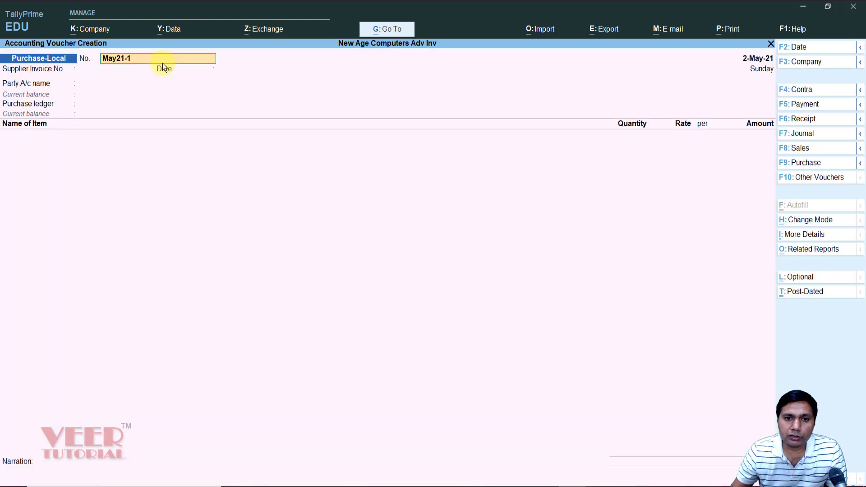
key("Return")
type("102")
key("Return")
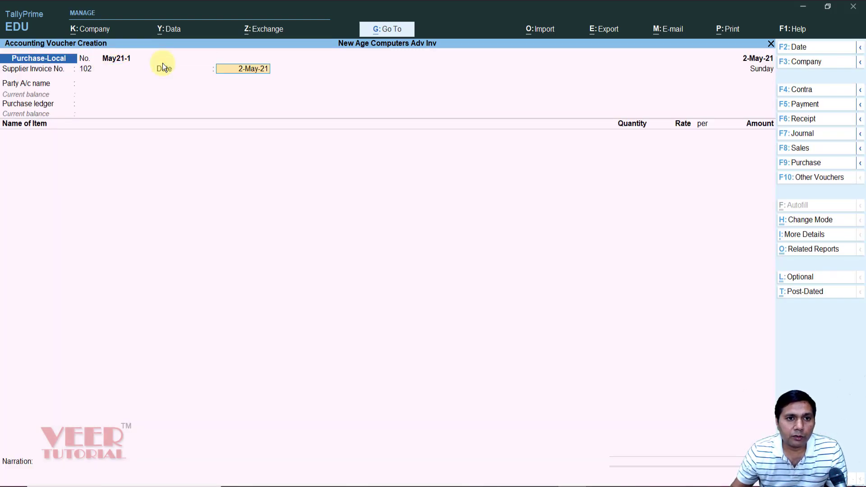
key("Return")
Choose Supplier Local 1 as the party account and Purchase Local as the purchase ledger of the May voucher
key("Down")
key("Down")
key("Down")
key("Down")
key("Down")
key("Down")
key("Down")
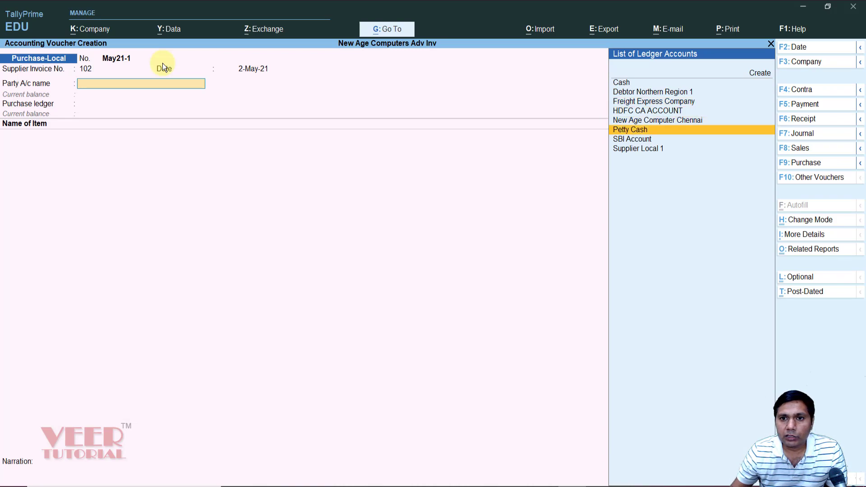
key("Return")
key("Return")
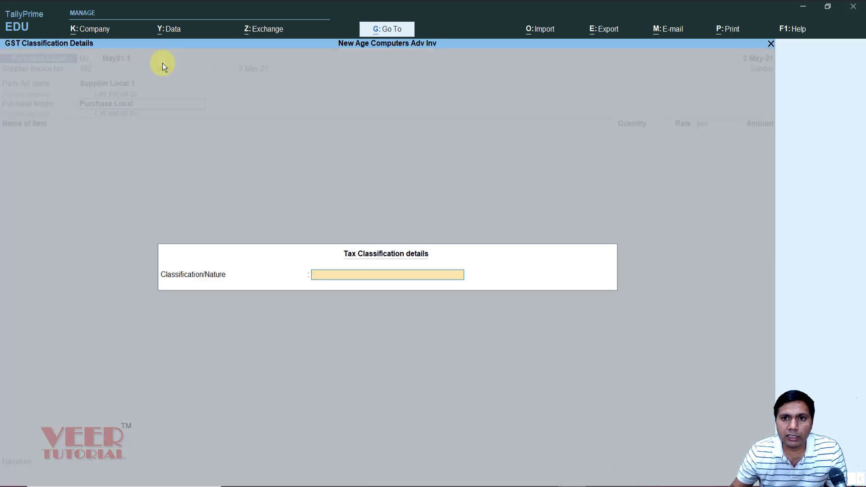
Set the Classification/Nature in the tax classification details of the May voucher to Purchase Taxable
key("Down")
key("Down")
key("Down")
key("Down")
key("Down")
key("Down")
key("Down")
key("Down")
key("Down")
key("Down")
key("Down")
key("Down")
key("Down")
key("Down")
key("Down")
key("Down")
key("Down")
key("Down")
key("Down")
key("Down")
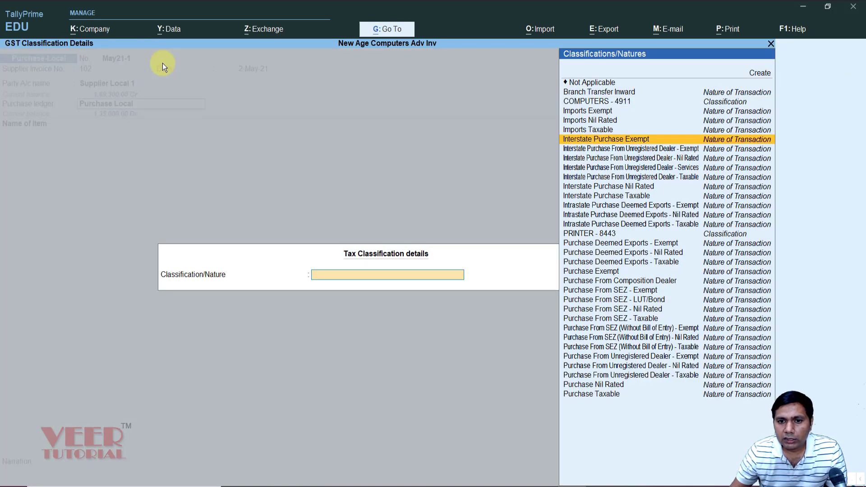
key("Down")
key("Down")
key("Down")
key("Down")
key("Down")
key("Down")
key("Down")
key("Down")
key("Down")
key("Down")
key("Down")
key("Return")
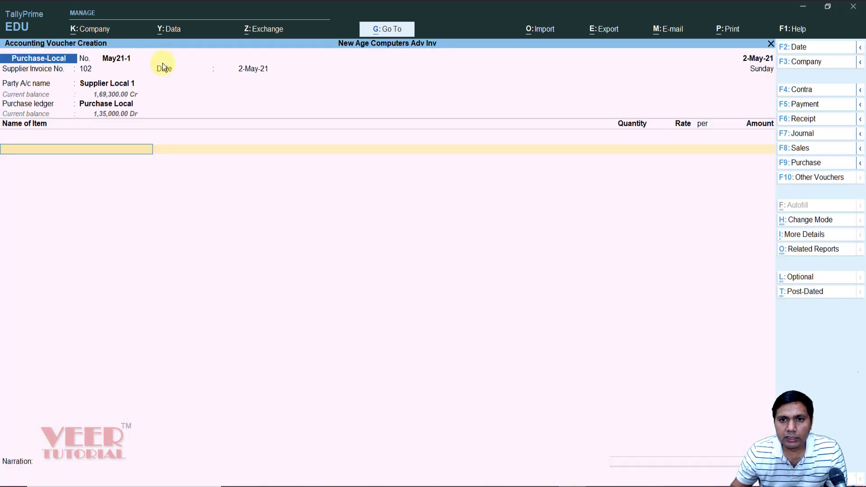
Add the stock item Computer I5 HP as the first item of the May purchase voucher
type("H")
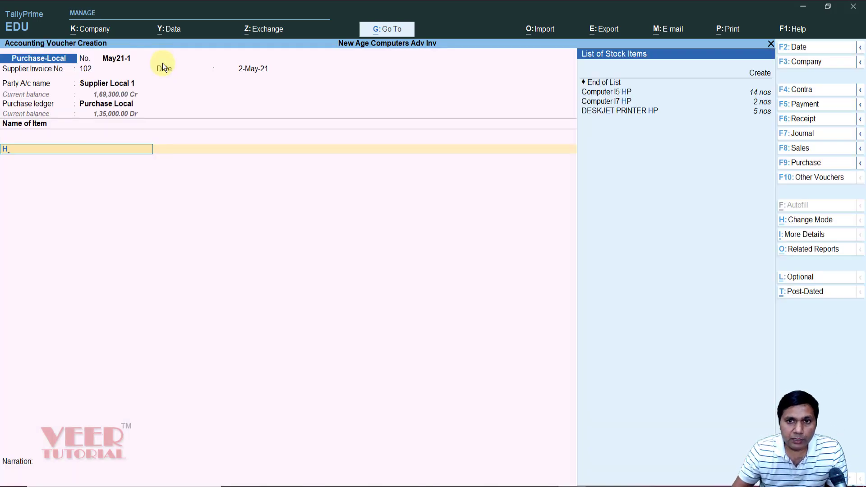
key("Down")
key("Up")
key("Return")
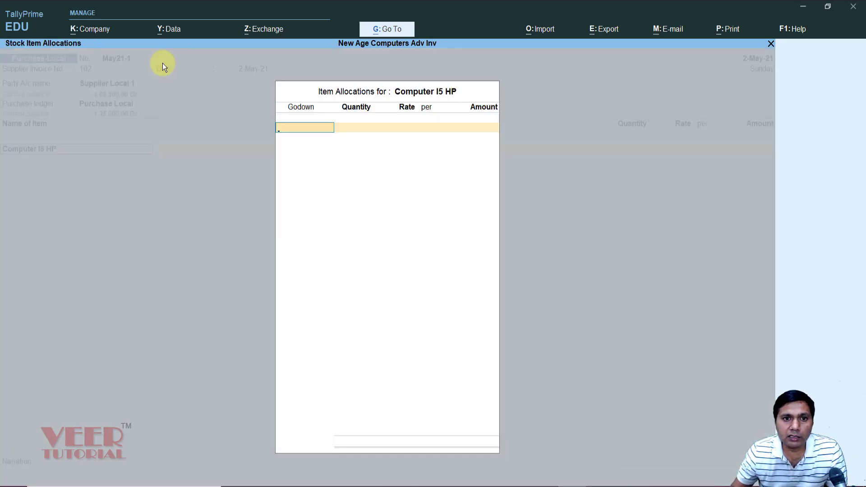
Allocate 25 nos of Computer I5 HP to godown WALAR1B2, accepting the rate of 15,000.00 per nos
key("Down")
key("Down")
key("Down")
key("Down")
key("Down")
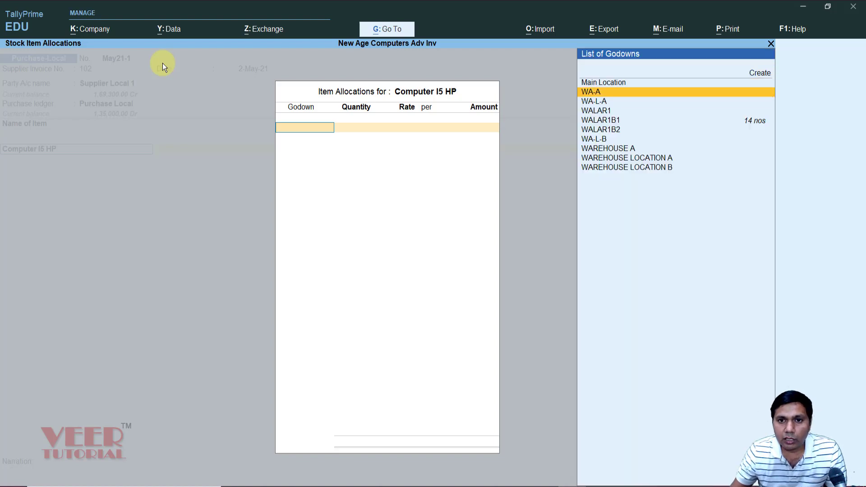
key("Down")
key("Return")
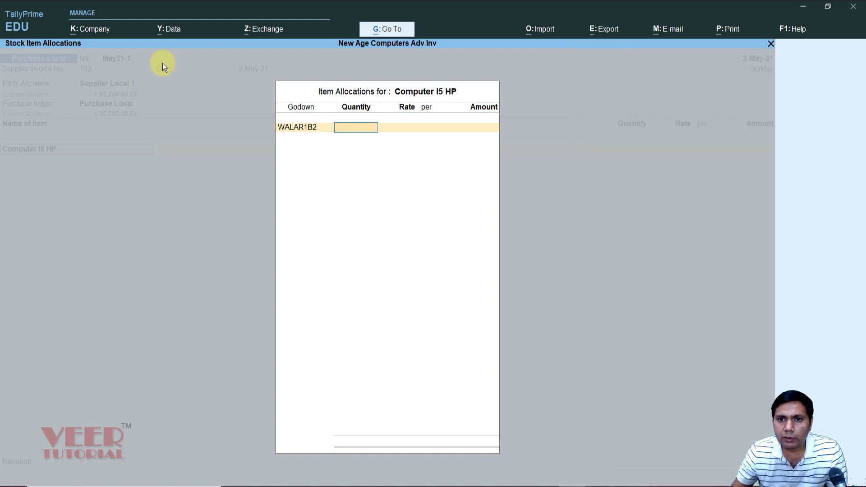
type("25")
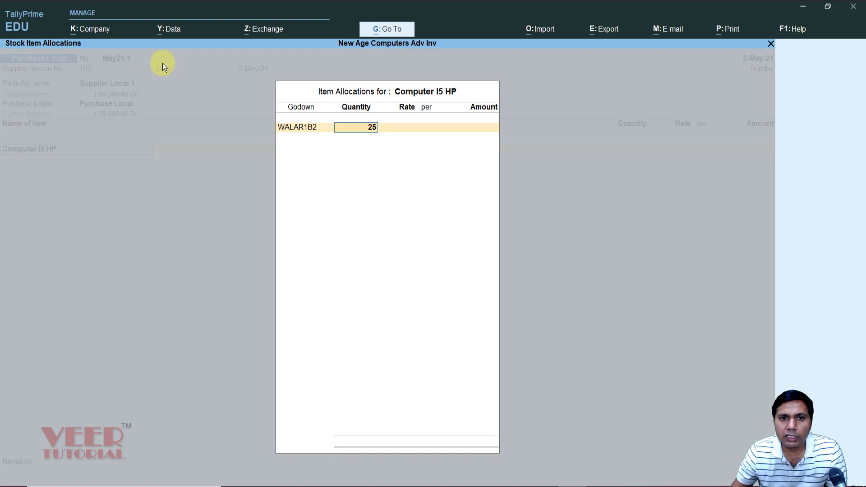
key("Return")
key("Return")
key("Return")
key("Return")
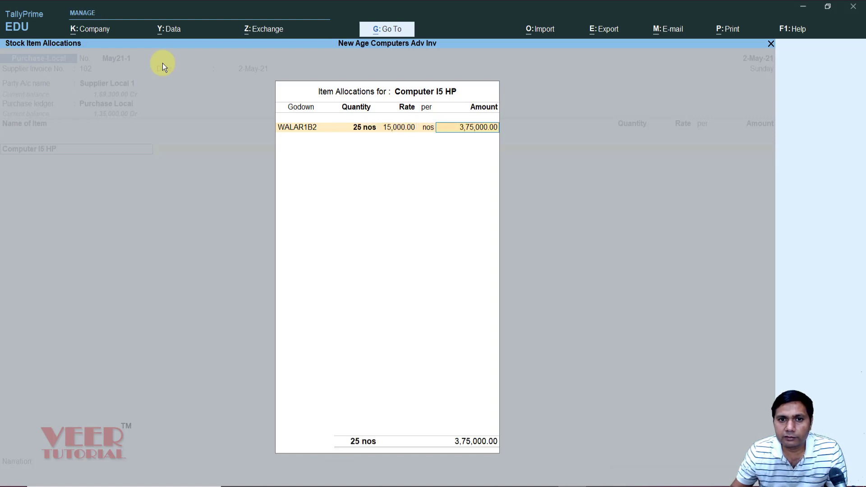
key("Return")
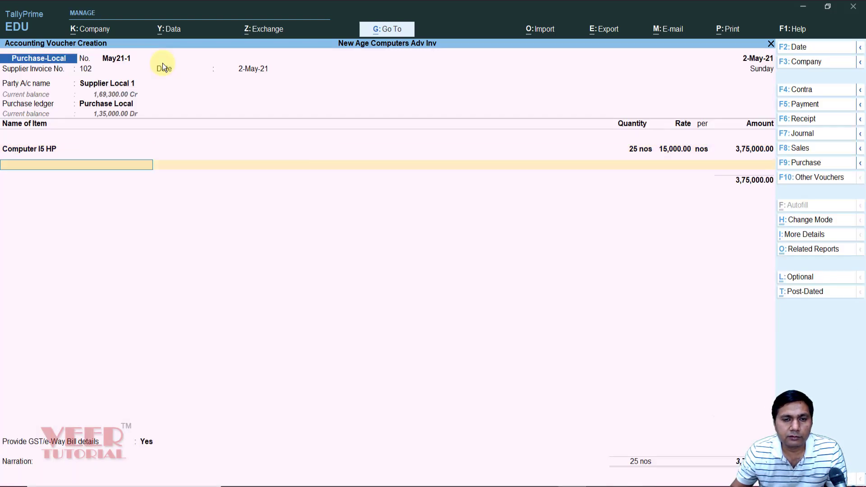
End the item list and add the CGST Input and SGST Input ledgers with their calculated tax amounts
key("Return")
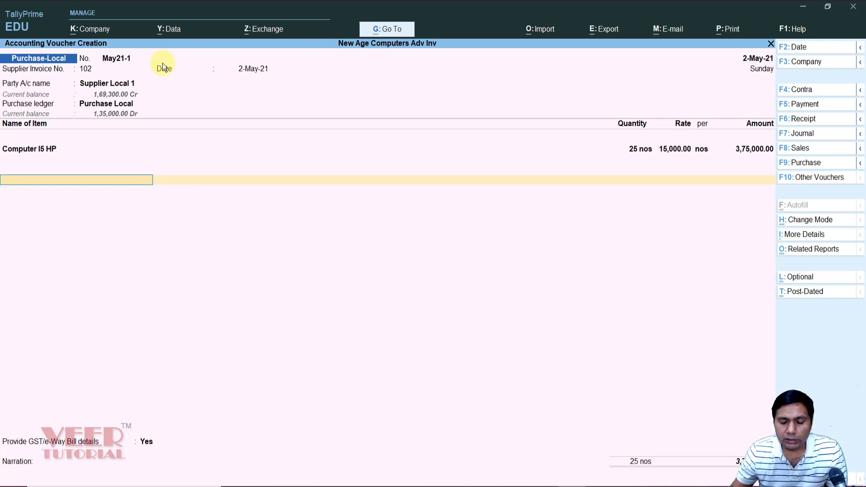
type("cg")
key("Return")
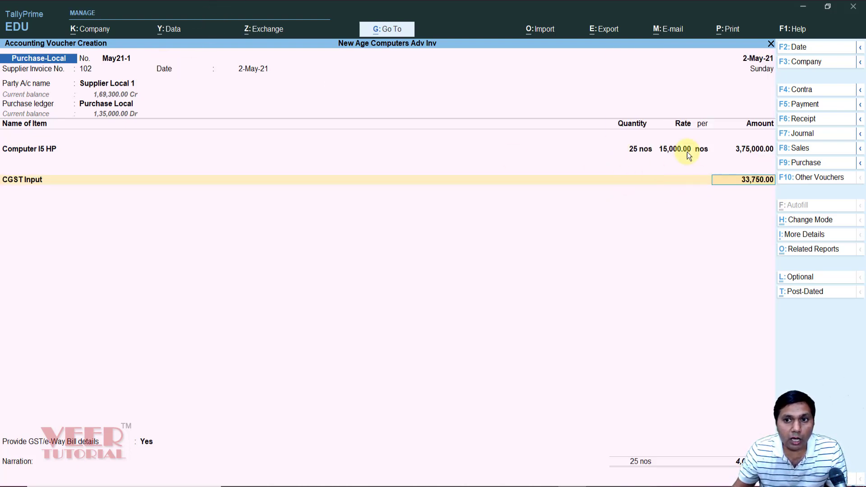
key("Return")
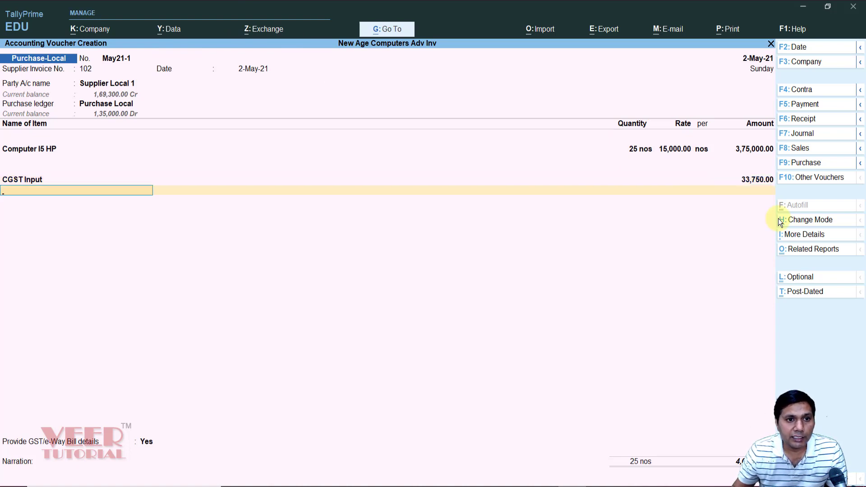
type("Sg")
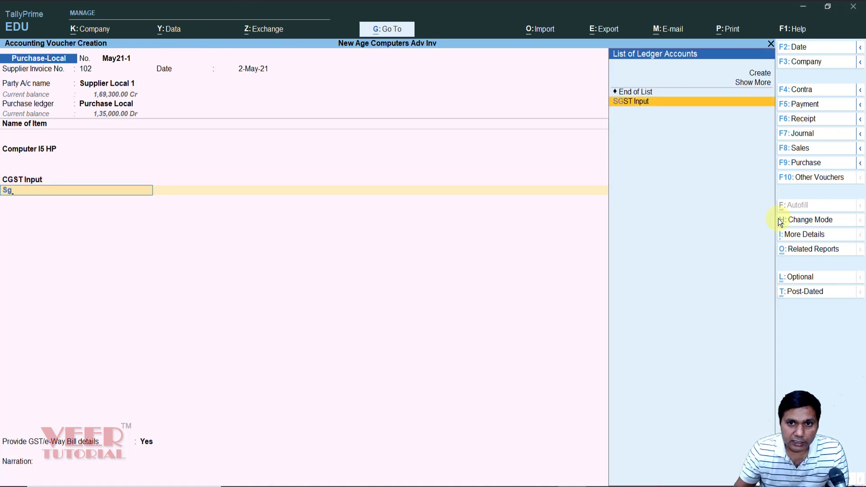
key("Return")
key("Return")
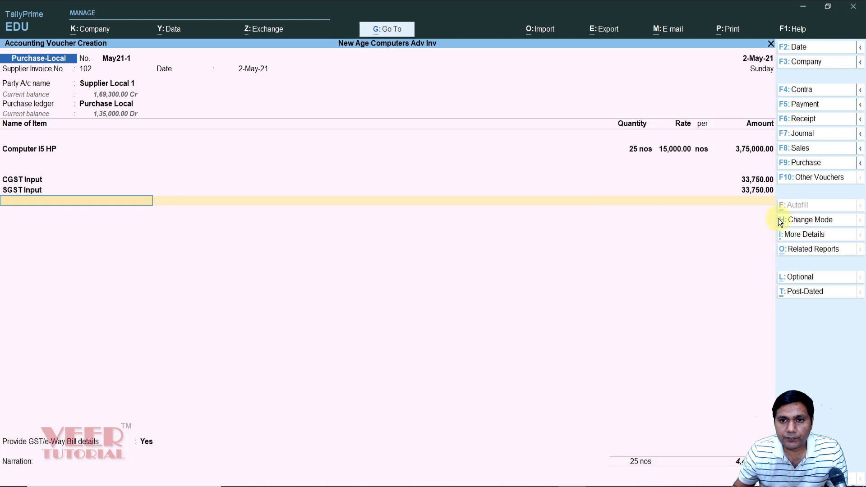
key("Return")
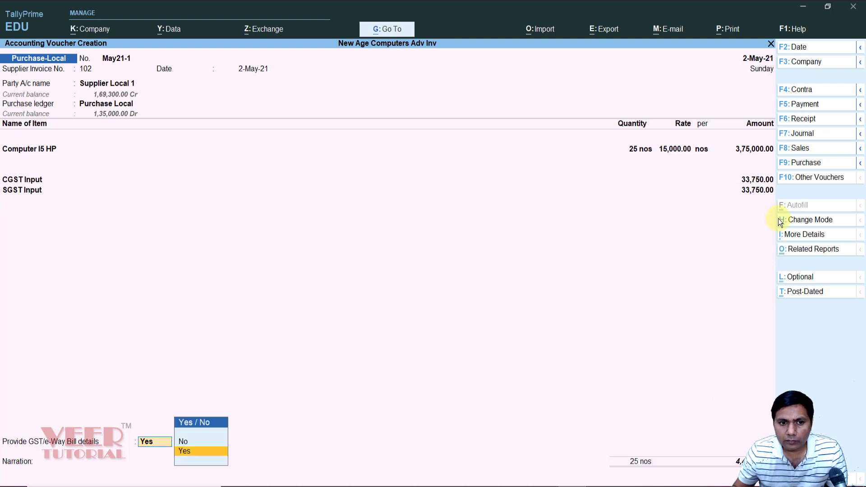
Set Provide GST/e-Way Bill details to No for the voucher
key("Up")
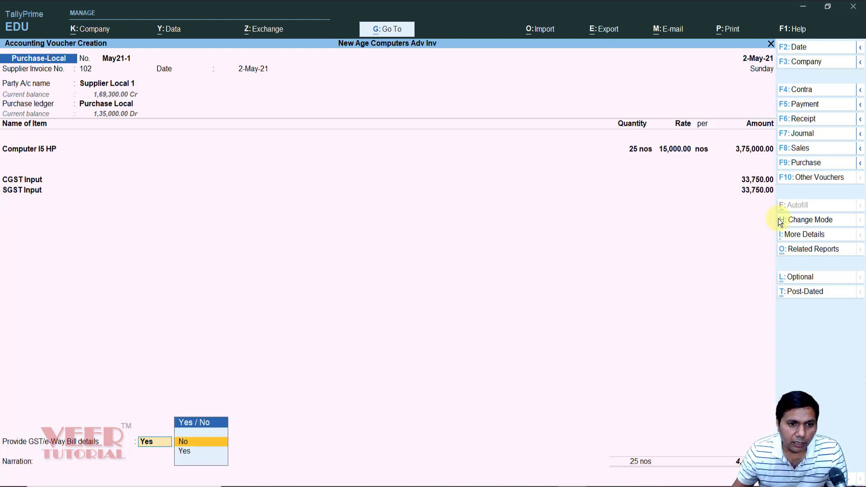
key("Down")
key("Up")
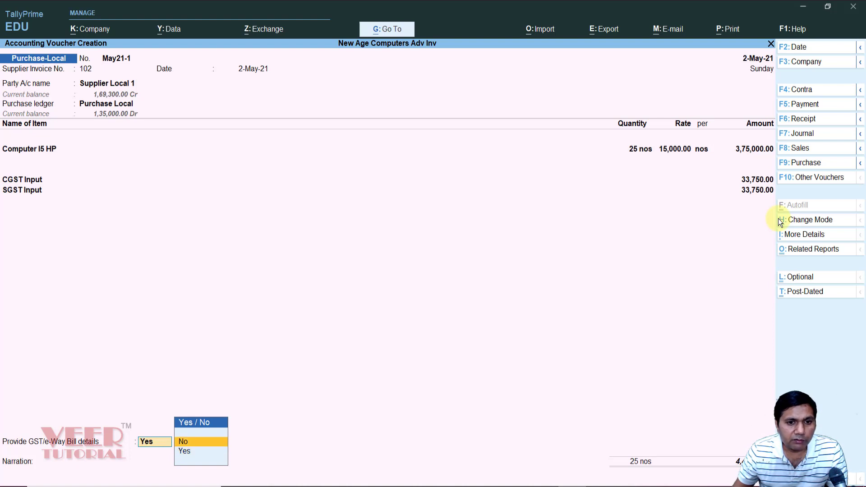
key("Return")
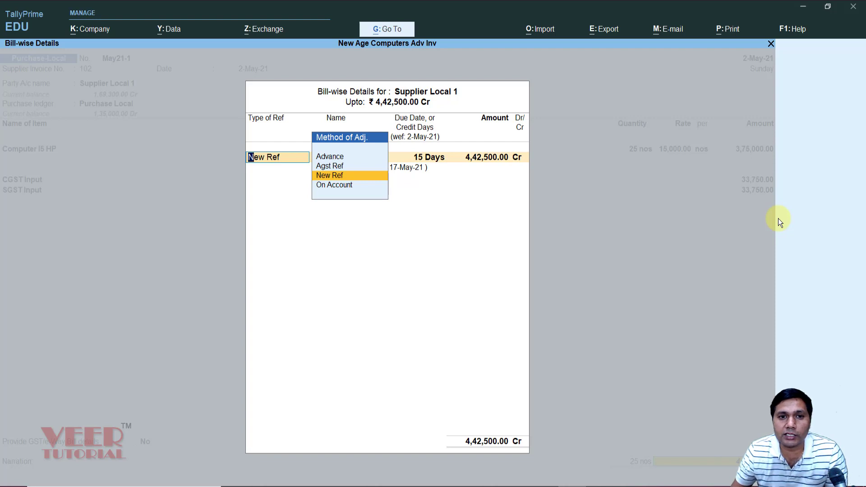
Settle the full 4,42,500.00 as Agst Ref against the 50%Advance bill of Supplier Local 1 and save the voucher without narration
key("Up")
key("Return")
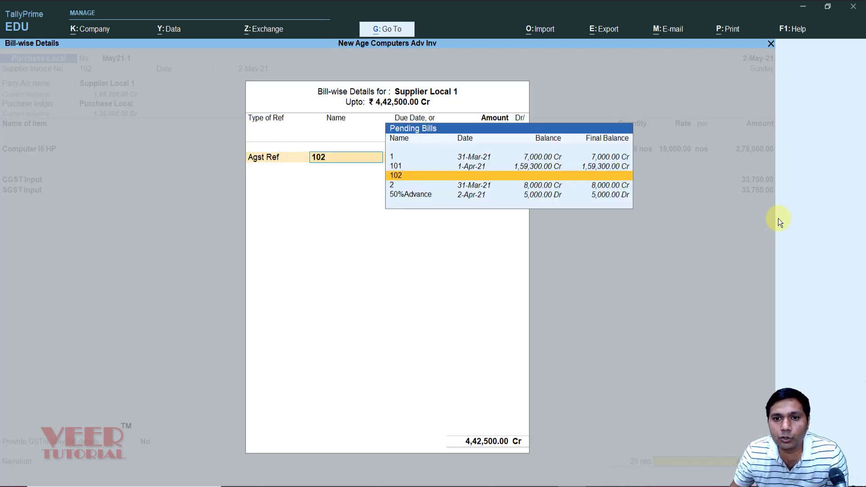
key("Down")
key("Down")
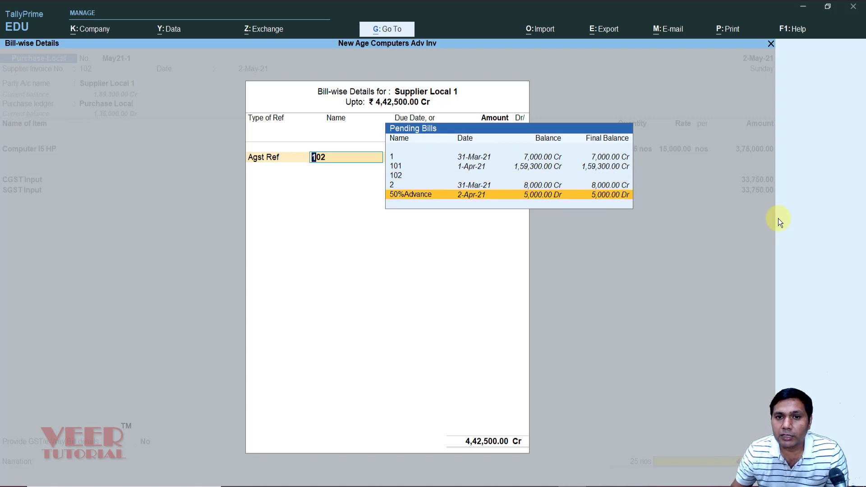
key("Return")
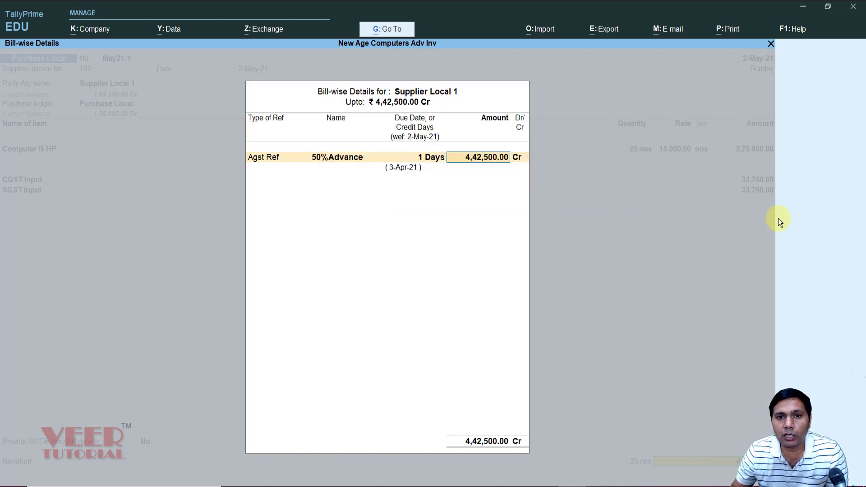
key("Return")
key("Return")
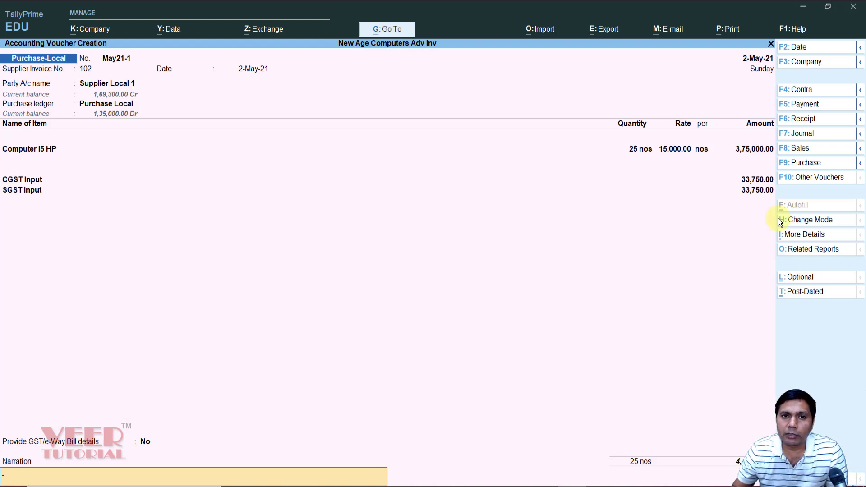
key("Return")
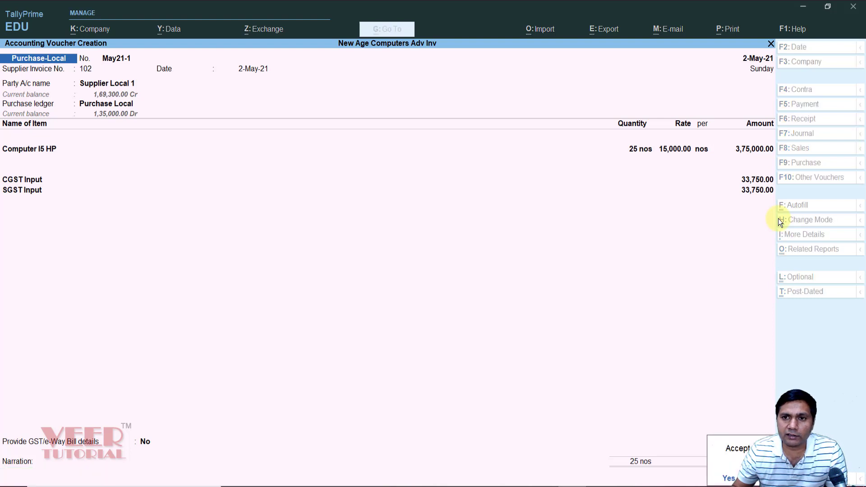
key("Return")
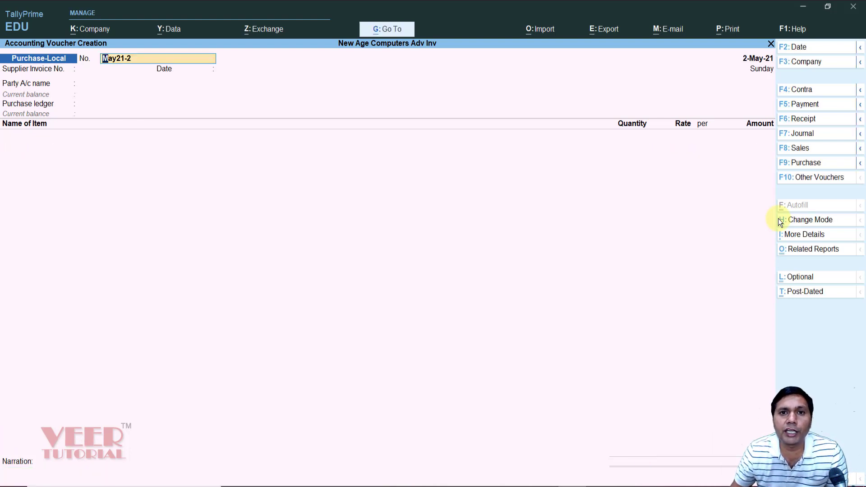
Leave voucher entry and open the ledger outstandings report for Supplier Local 1
key("Escape")
key("Return")
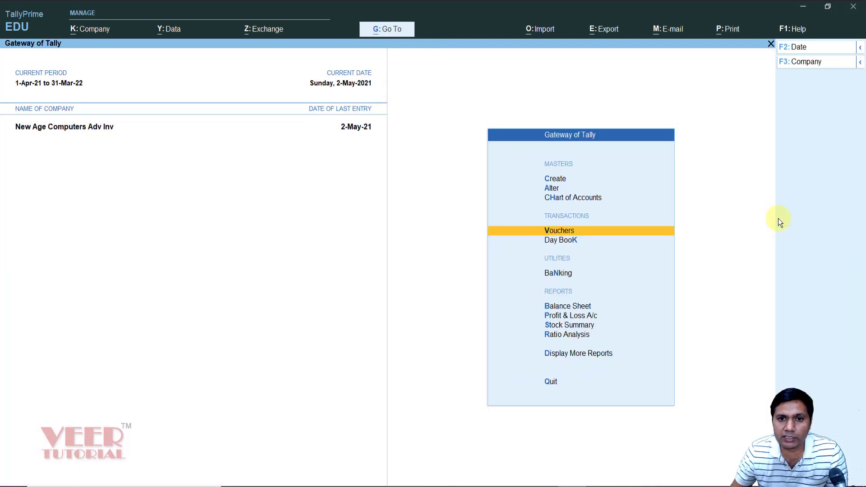
key("Down")
key("d")
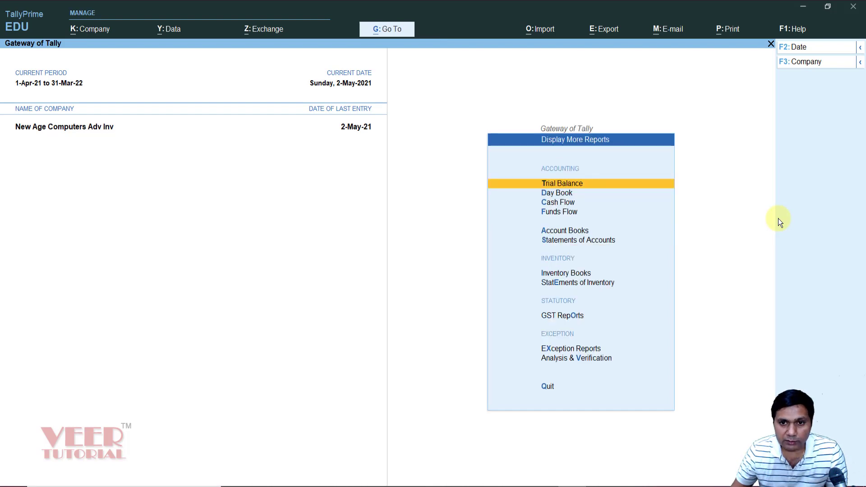
key("Down")
key("Down")
key("Down")
key("Down")
key("Down")
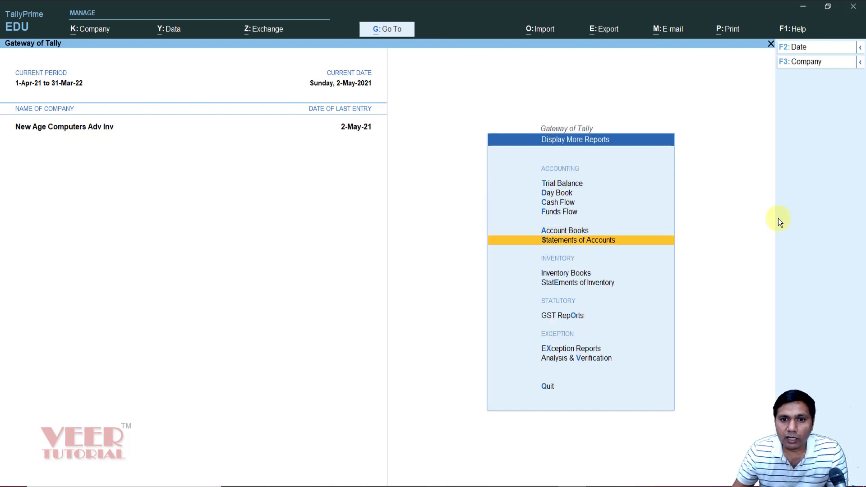
key("Return")
key("Return")
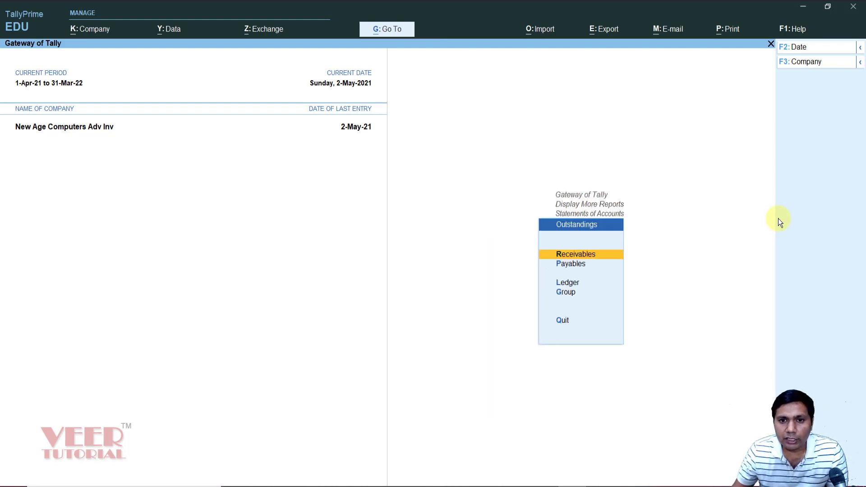
key("Down")
key("Down")
key("Return")
key("Down")
key("Down")
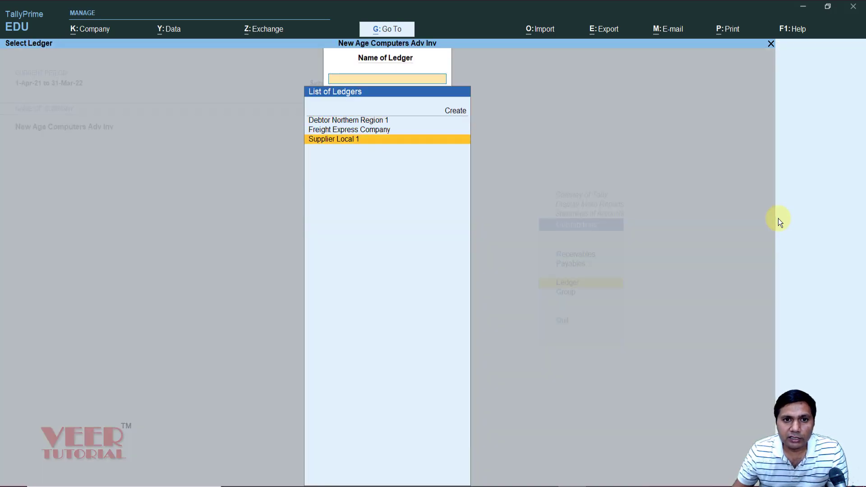
key("Return")
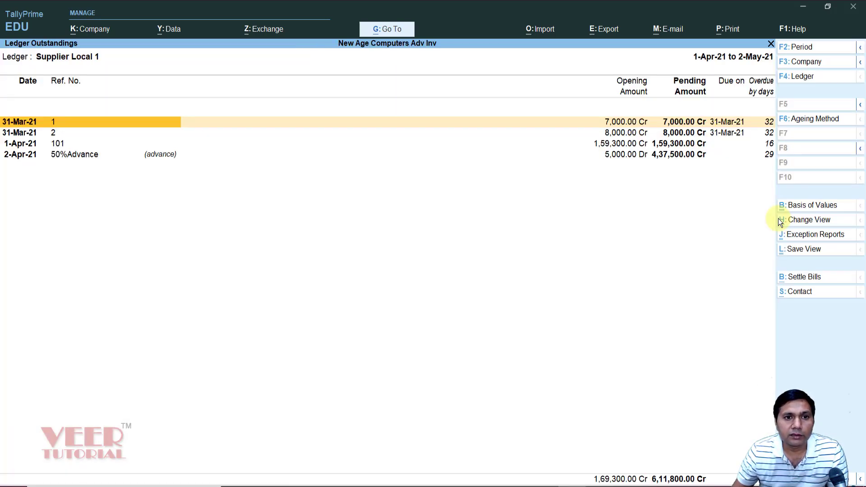
Expand the 50%Advance bill in the outstandings and examine the payment and purchase entries adjusted in it
key("Down")
key("Down")
key("Down")
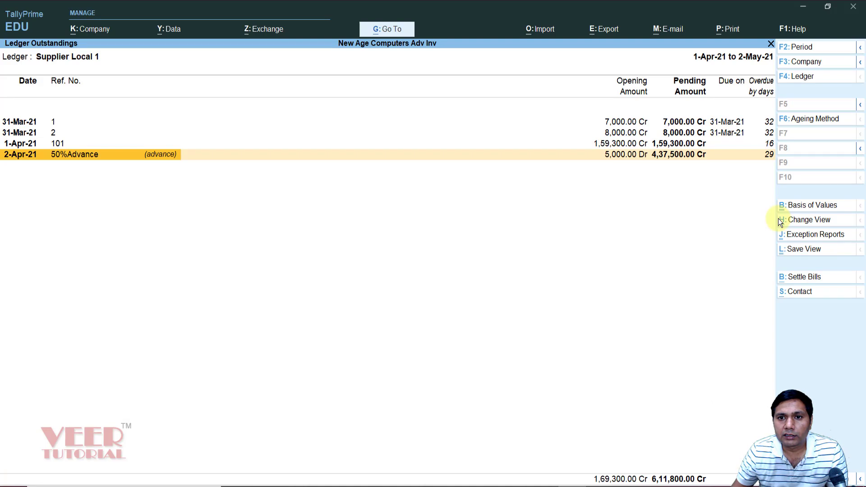
key("Up")
key("Down")
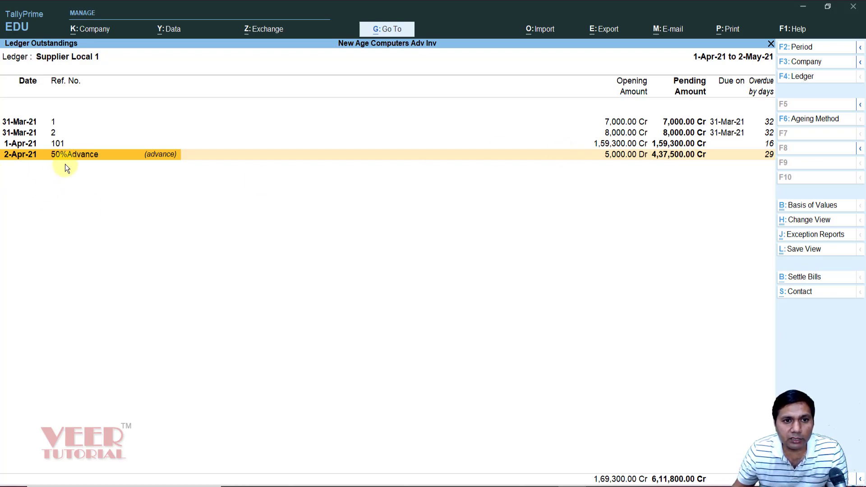
key("shift+Return")
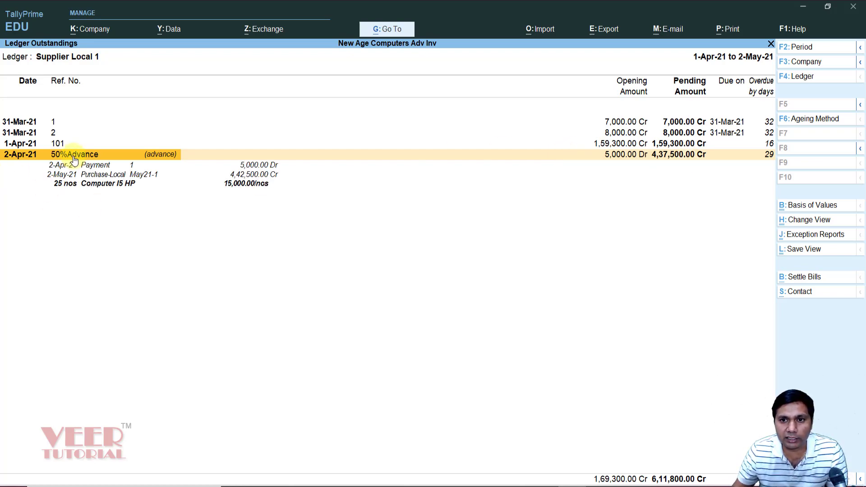
key("Down")
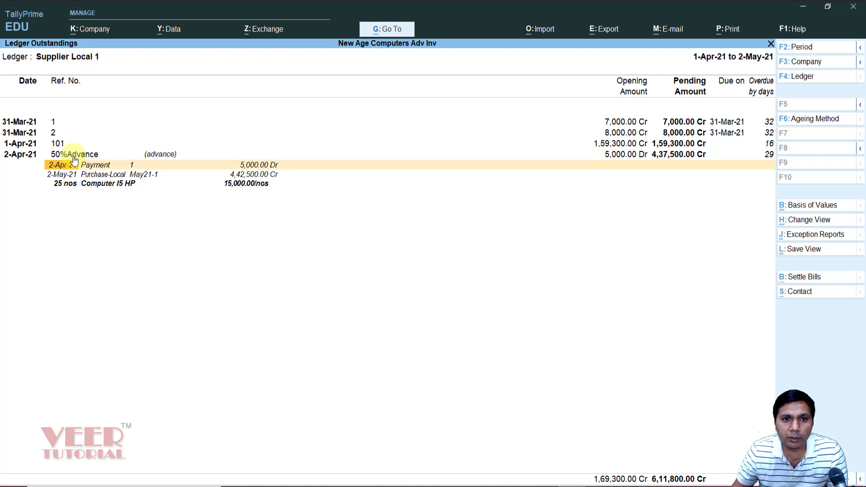
key("Down")
key("Up")
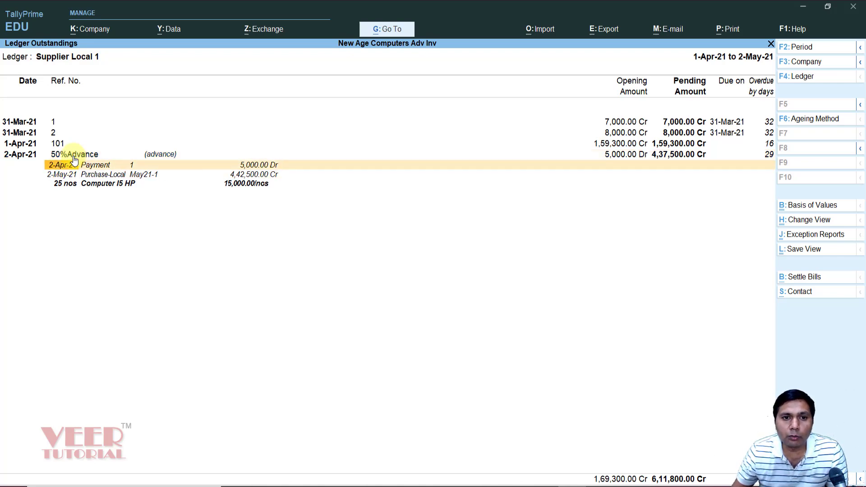
Close the Supplier Local 1 ledger outstandings and return to the Gateway of Tally
key("Down")
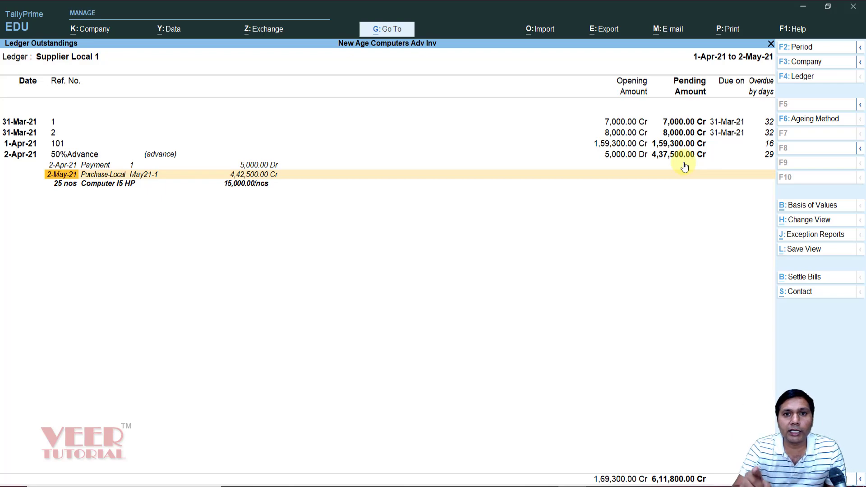
key("Escape")
key("Escape")
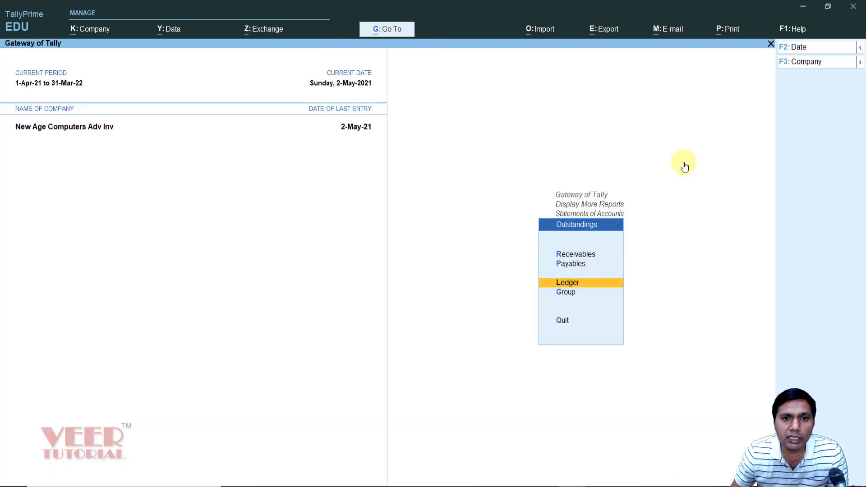
key("Escape")
key("Escape")
key("Escape")
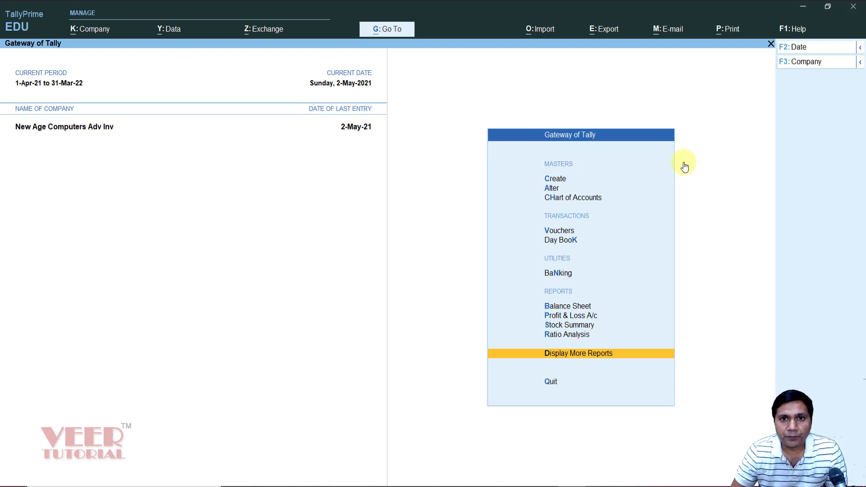
key("Down")
key("Down")
key("Down")
key("Down")
key("Down")
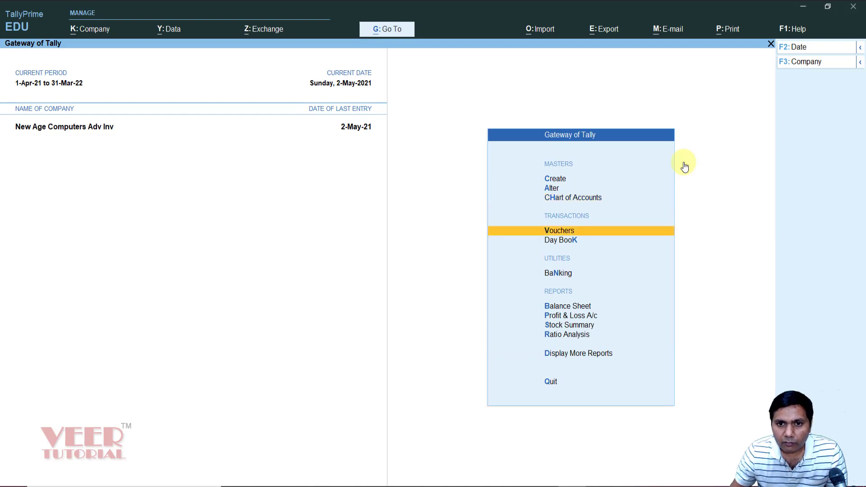
key("Return")
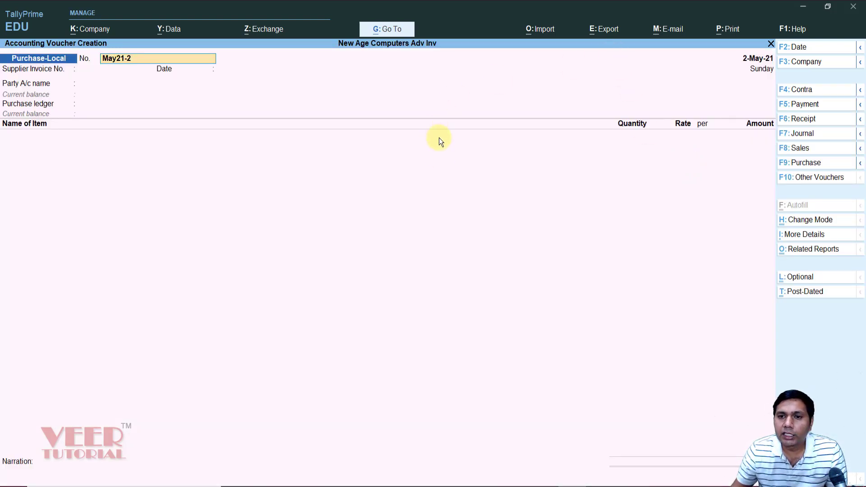
key("BackSpace")
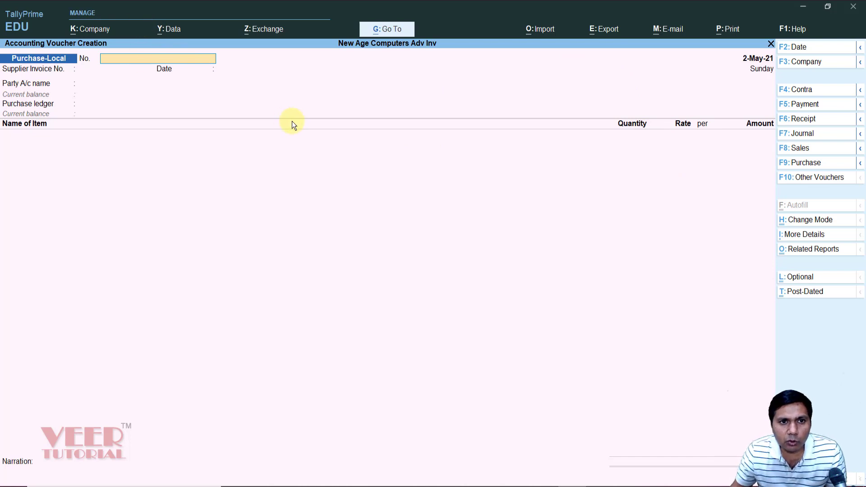
key("Escape")
key("Return")
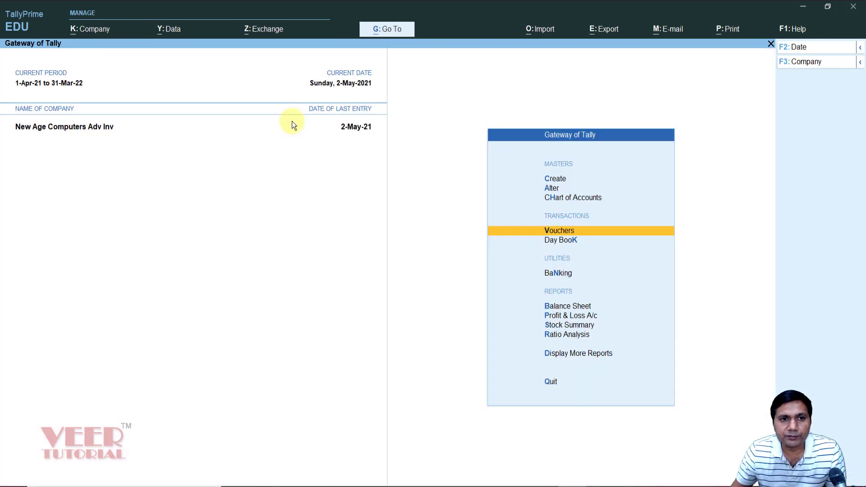
Start creating a new voucher type master and name it Purchase Service Local
key("Up")
key("Up")
key("Up")
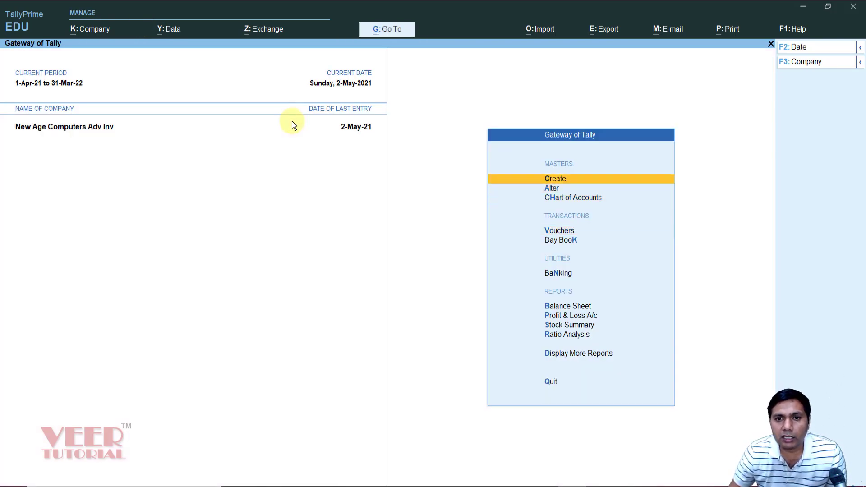
key("Return")
key("Down")
key("Down")
key("Down")
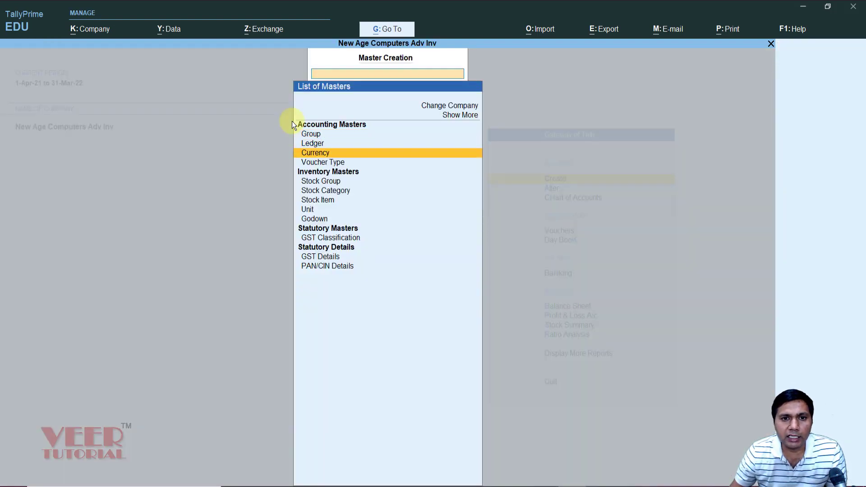
key("Return")
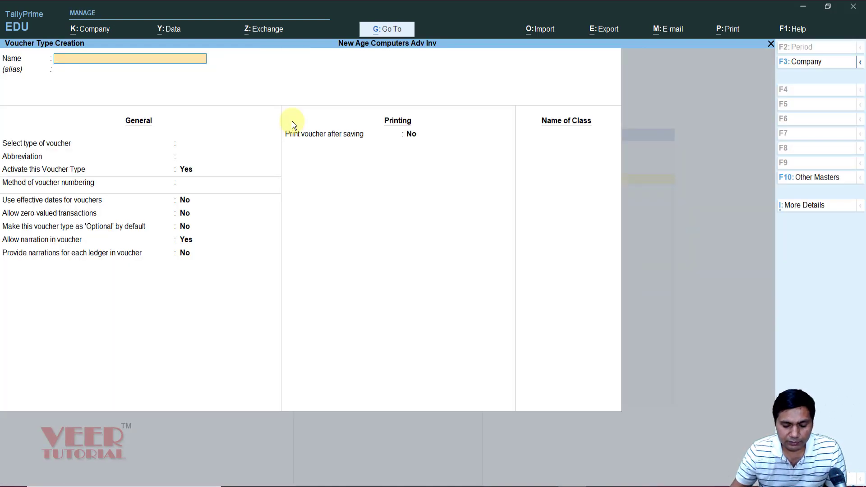
type("Purchase Servic")
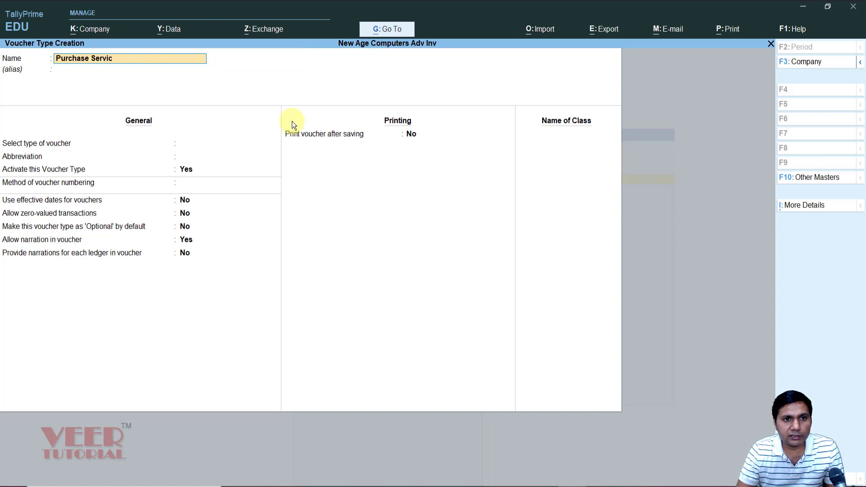
type("e Local")
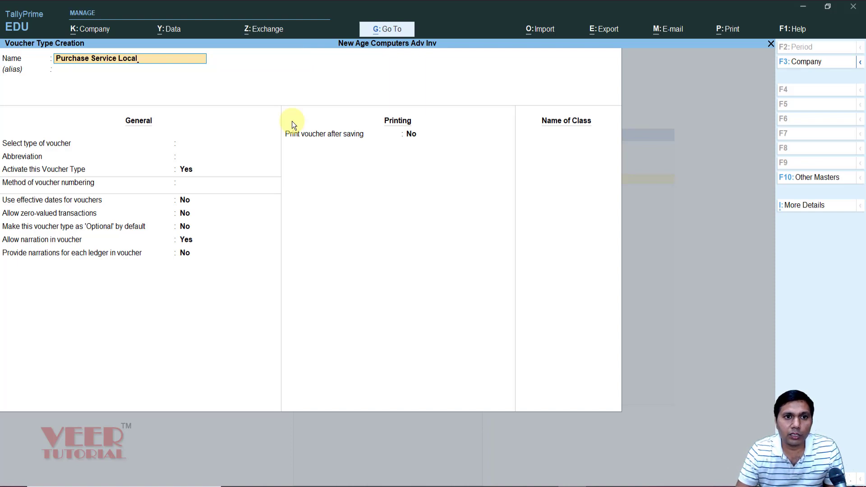
key("Return")
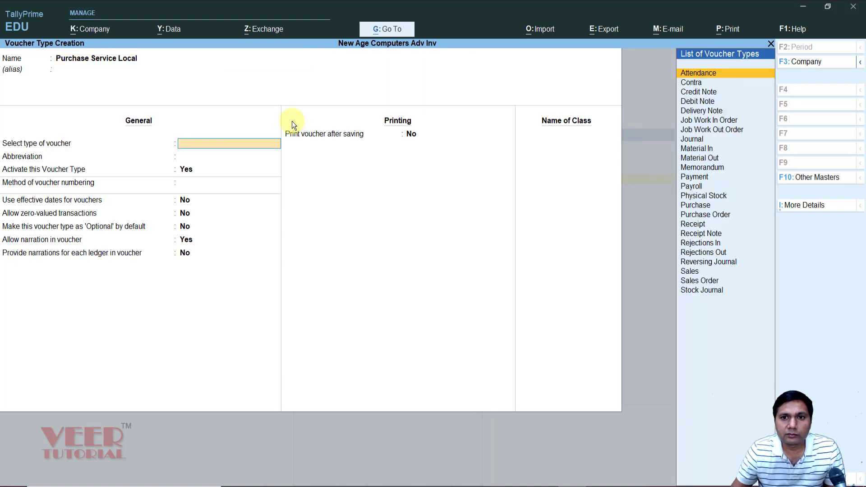
Base the voucher type on Purchase with the default abbreviation and set its numbering method to Automatic (Manual Override)
type("Pur")
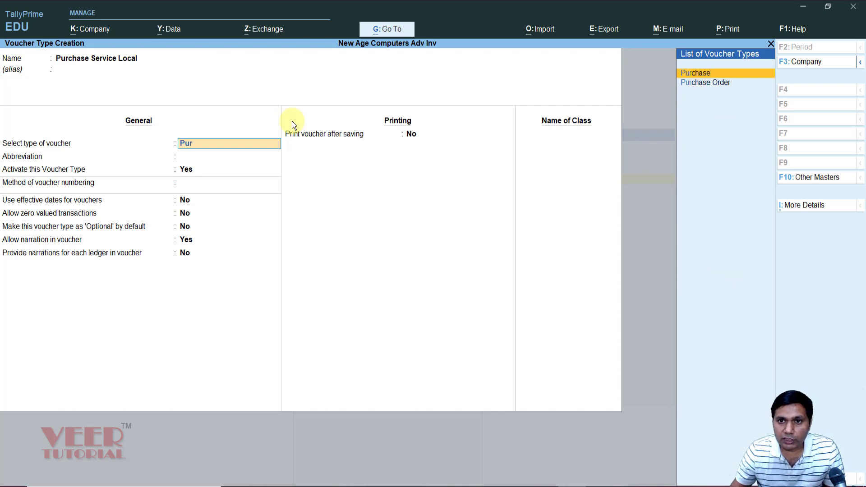
key("Return")
key("Return")
key("Return")
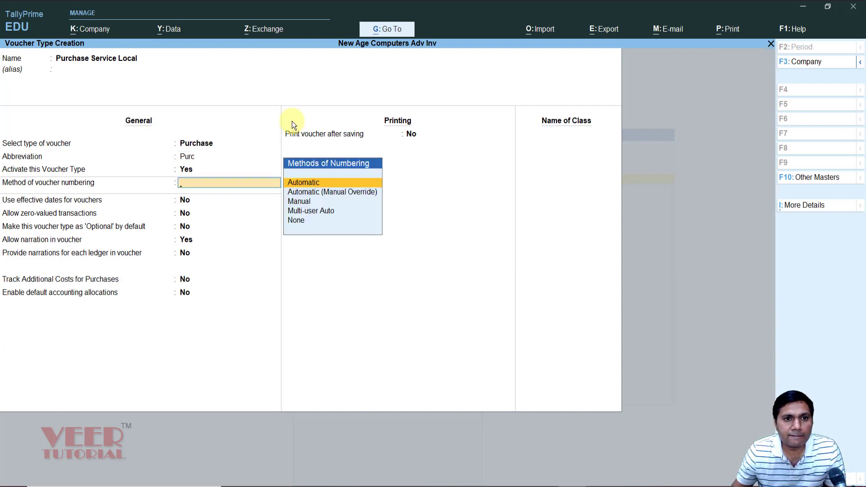
key("Down")
key("Return")
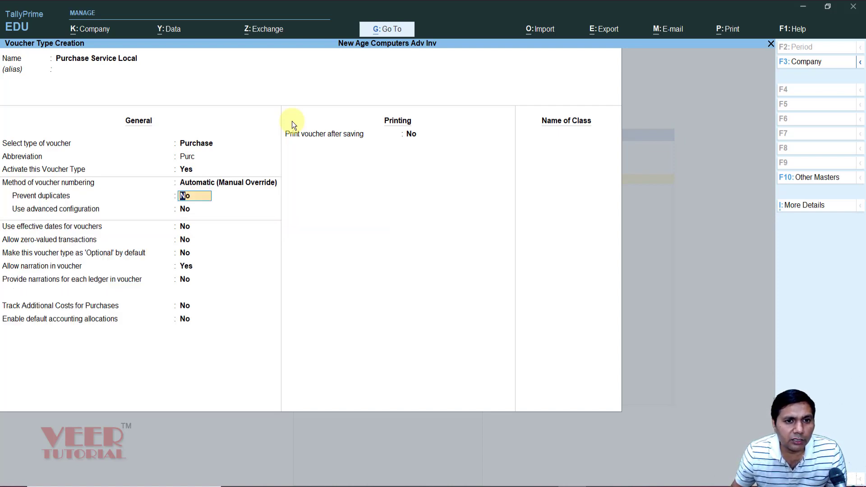
Set Prevent duplicates to Yes and enable advanced configuration for the voucher numbering
type("y")
key("Return")
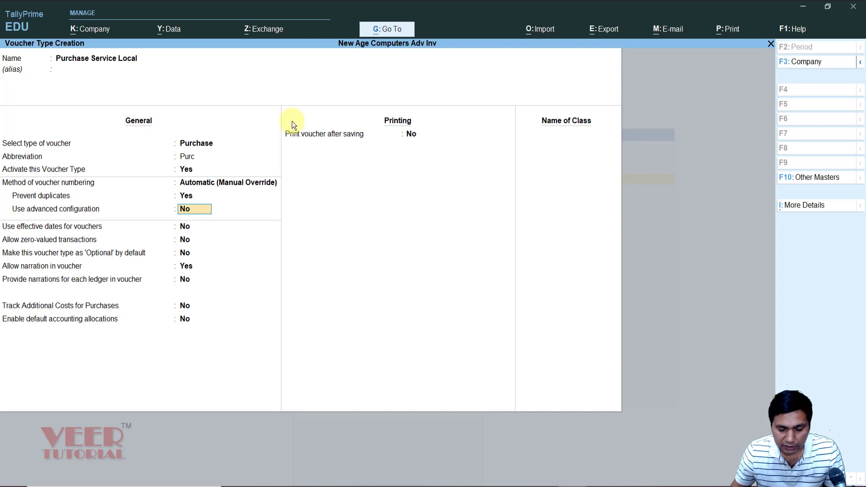
type("y")
key("Return")
Keep the default starting number, width and zero prefill, and set numbering from 1-Apr-21 to restart at 1 Monthly
key("Return")
key("Return")
key("Return")
key("Return")
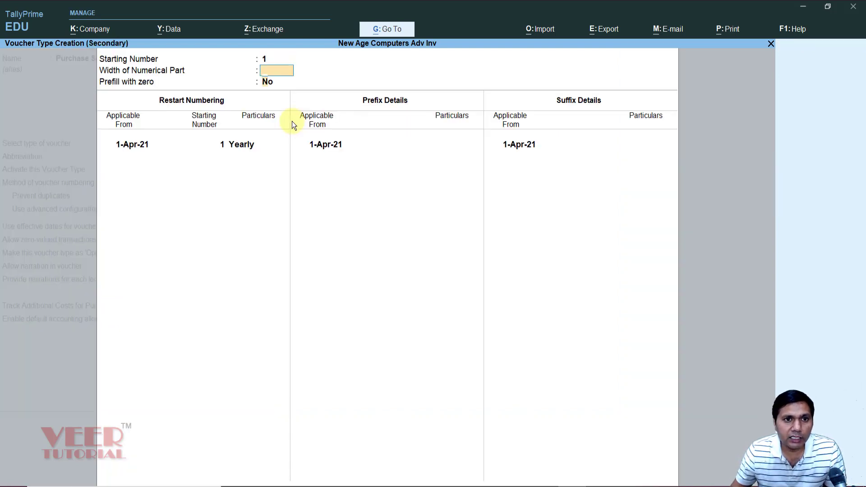
key("Return")
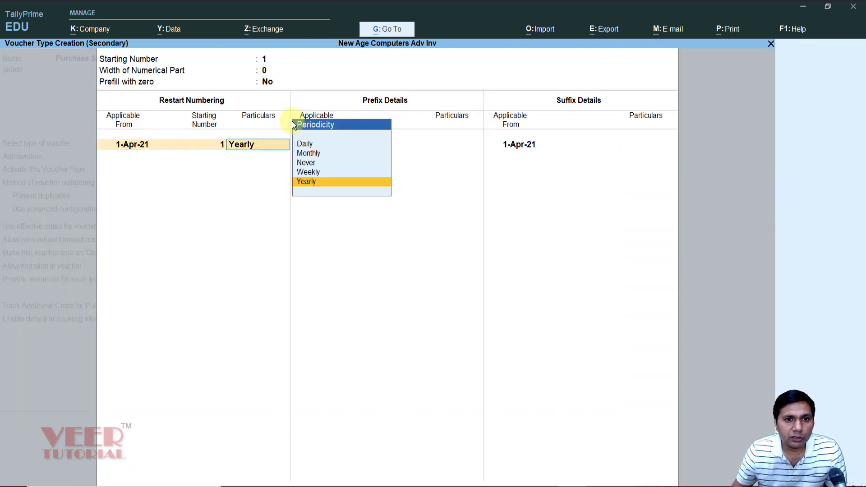
key("Up")
key("Up")
key("Up")
key("Up")
type("M")
key("Return")
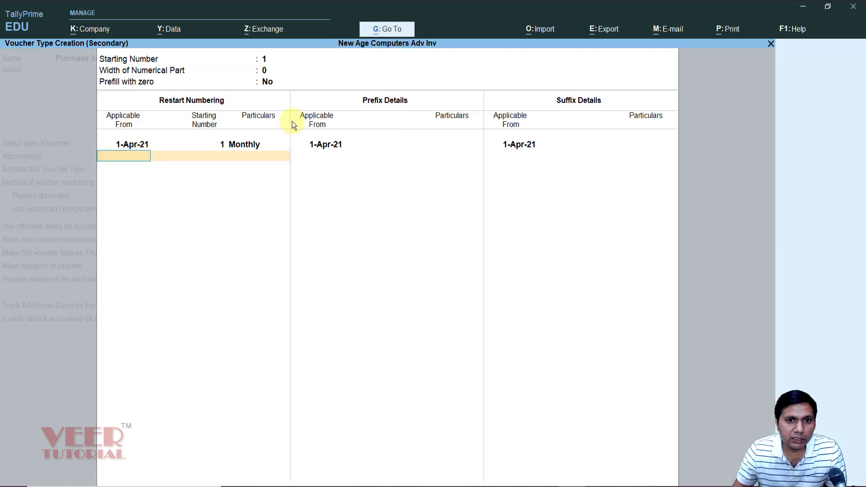
Add a restart numbering entry from 1-May-21 with starting number 1 and Monthly periodicity
type("1-")
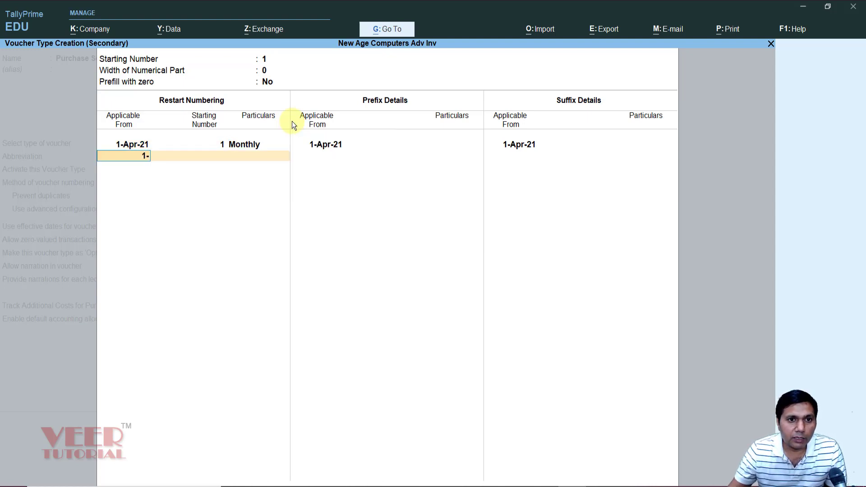
type("4")
key("Return")
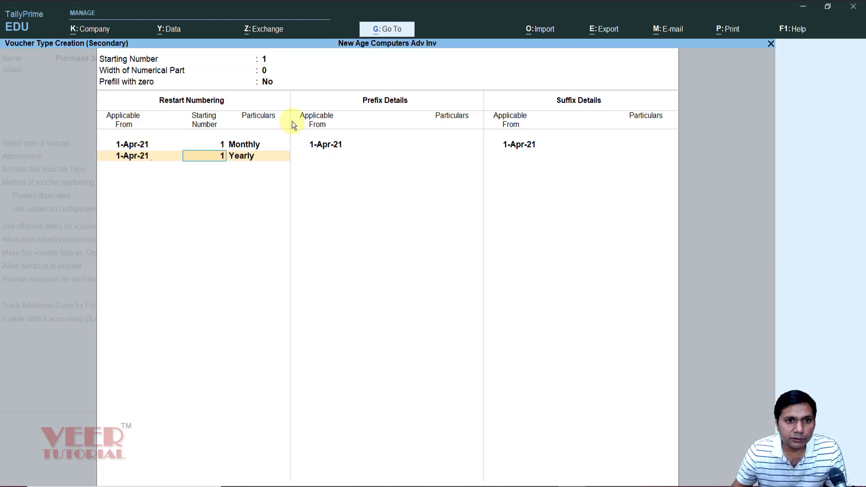
key("BackSpace")
type("1-5")
key("Return")
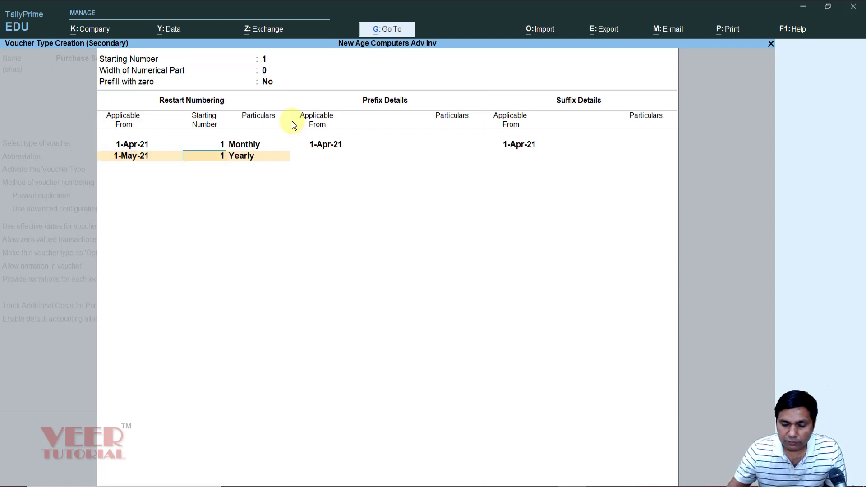
key("Return")
type("m")
key("Return")
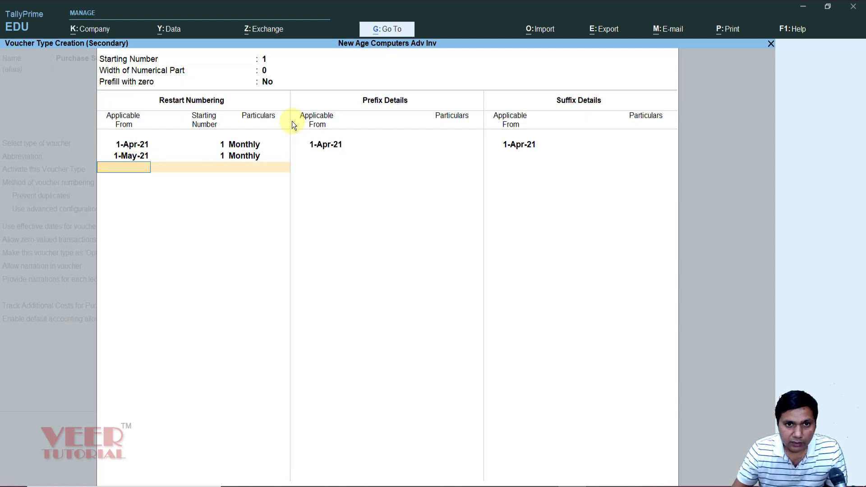
Add a restart numbering entry from 1-Jun-21 with starting number 1 and Monthly periodicity, and end the restart list
type("1-6")
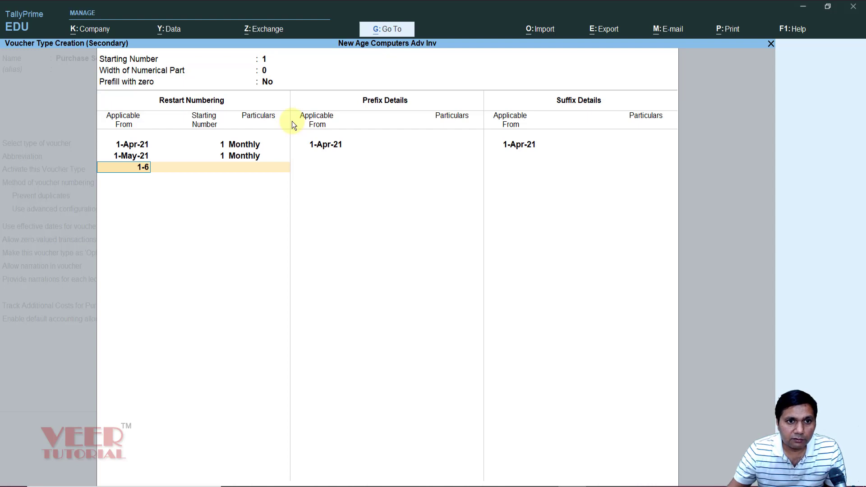
key("Return")
key("Return")
type("m")
key("Return")
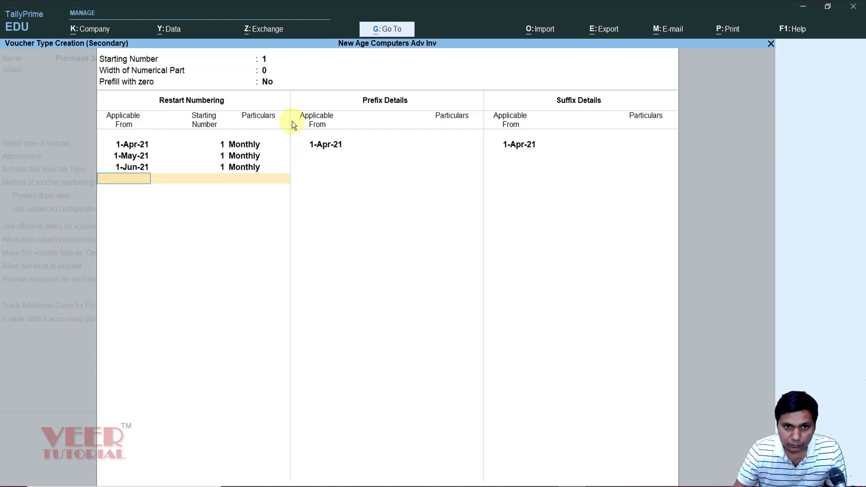
key("Return")
Set the voucher number prefix applicable from 1-Apr-21 to 042021/
key("Return")
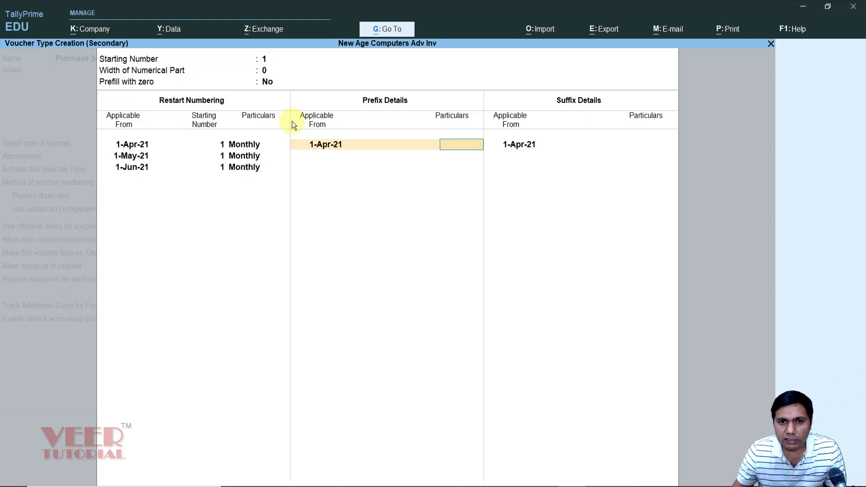
type("06")
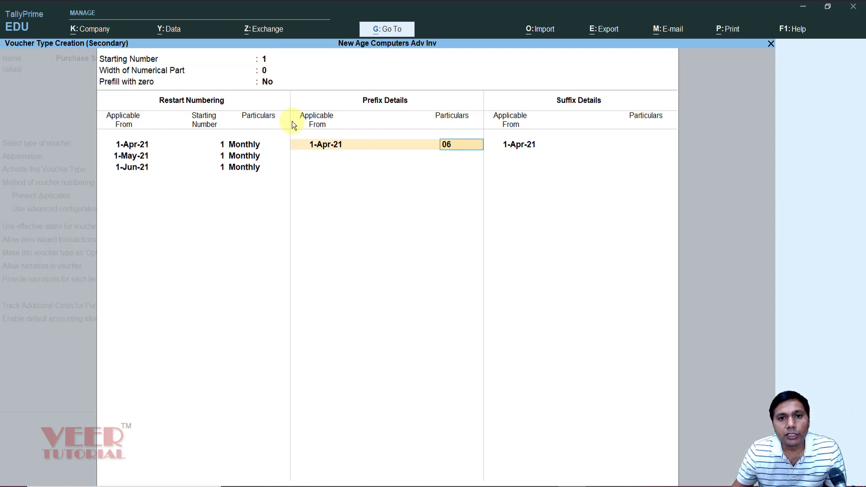
key("BackSpace")
type("4")
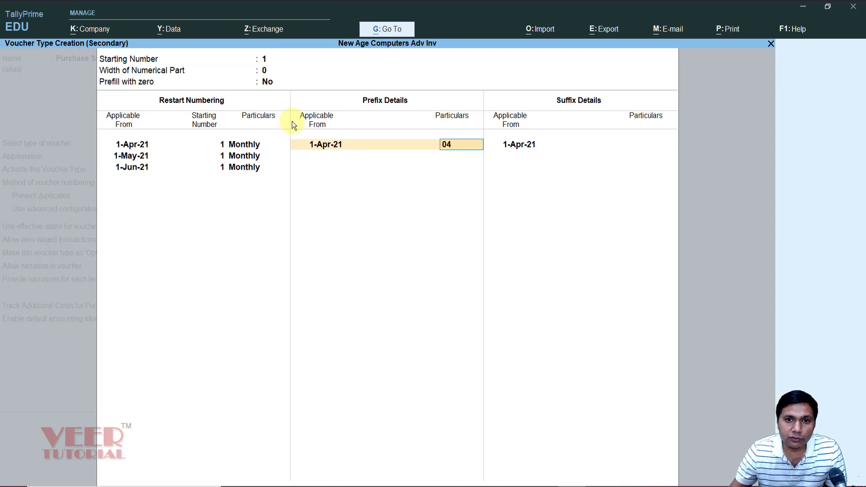
type("2")
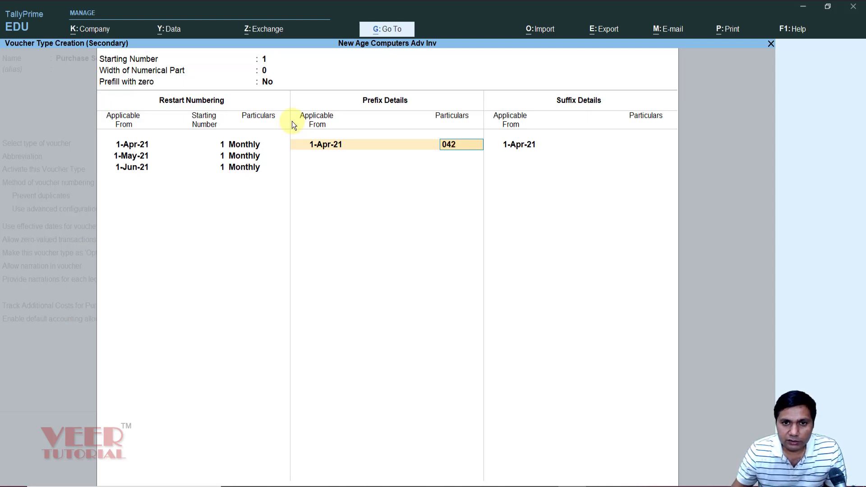
type("1-")
key("BackSpace")
key("BackSpace")
key("BackSpace")
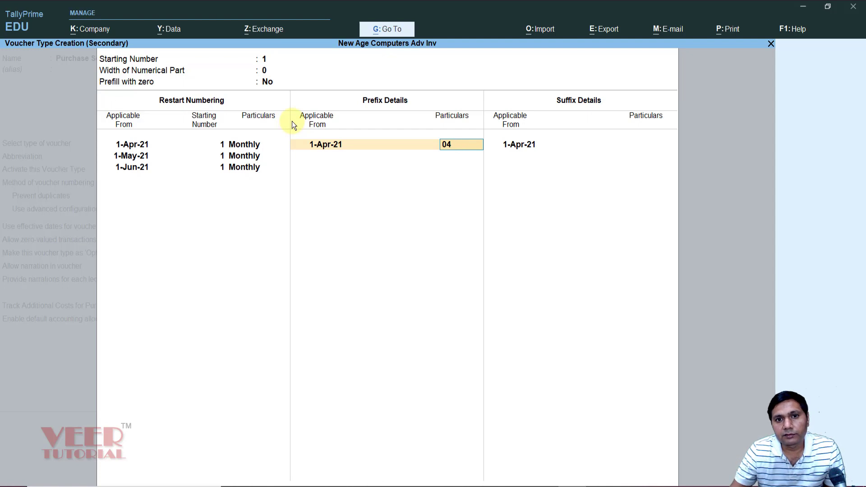
type("2022")
key("BackSpace")
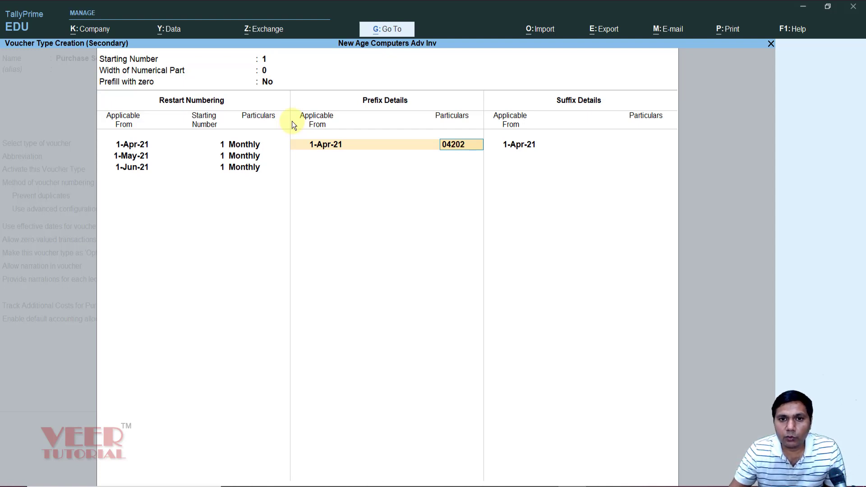
type("1/")
key("Return")
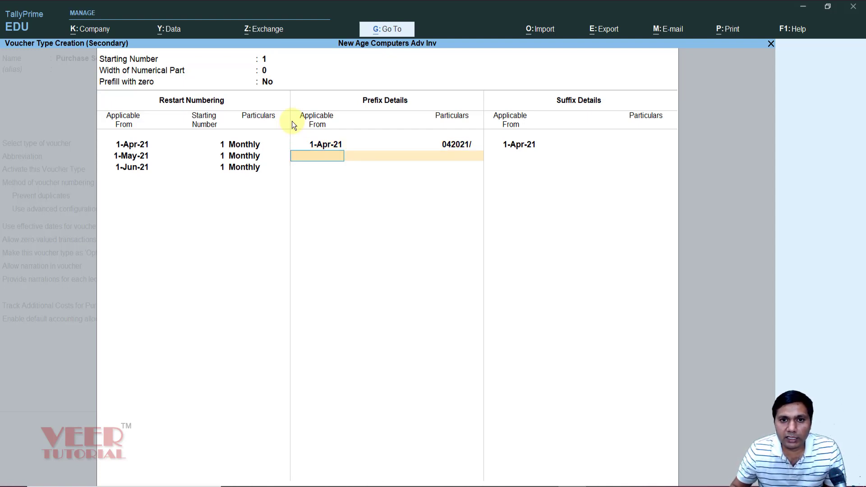
Add a voucher number prefix of 052021/ applicable from 1-May-21
type("1-5")
key("Return")
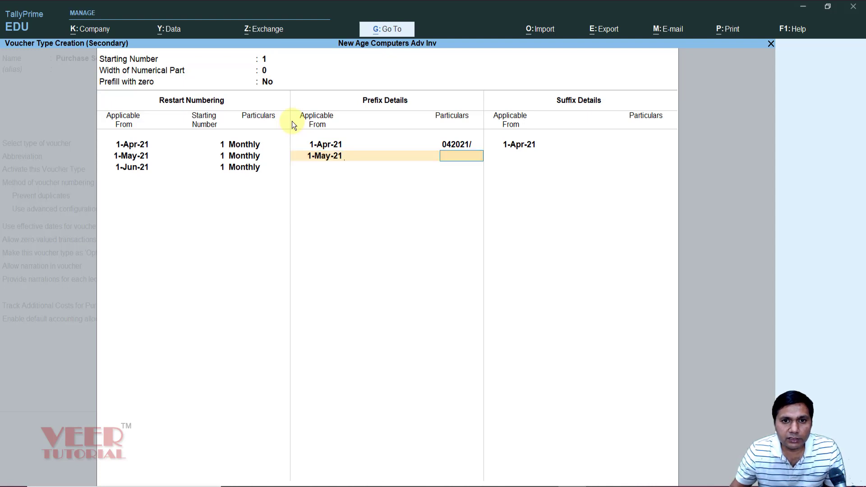
type("052021/")
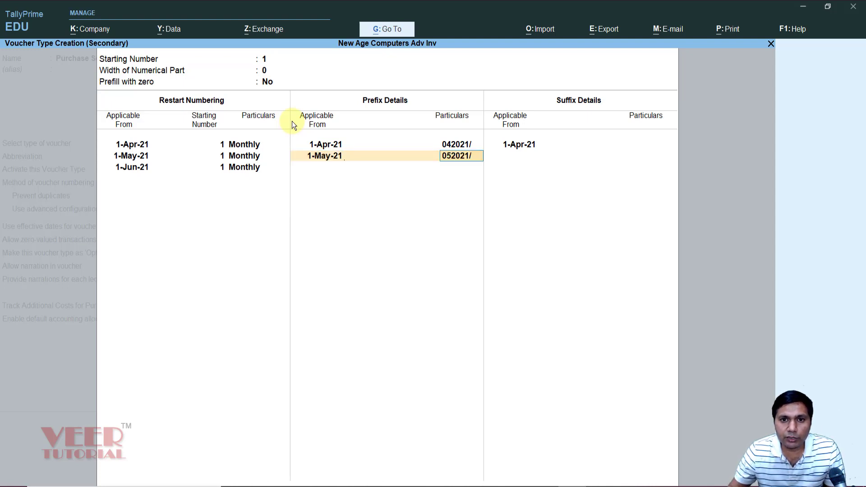
Add a voucher number prefix of 062021/ applicable from 1-Jun-21
key("Return")
type("1-6")
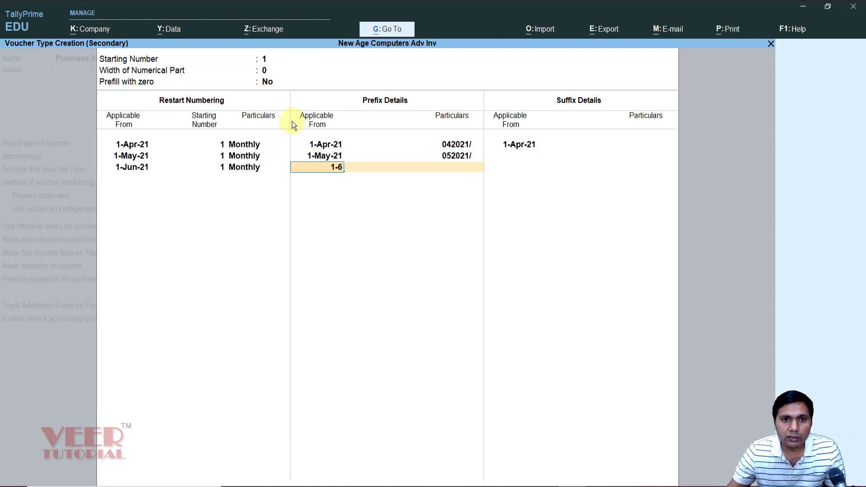
key("Return")
type("062021/")
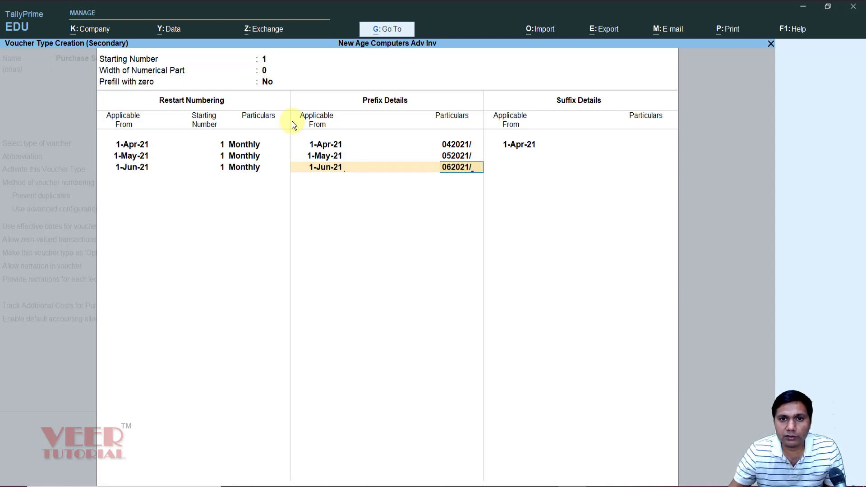
key("Return")
End the prefix and suffix lists, save the Purchase Service Local voucher type and return to the Gateway of Tally
key("Return")
key("Return")
key("Return")
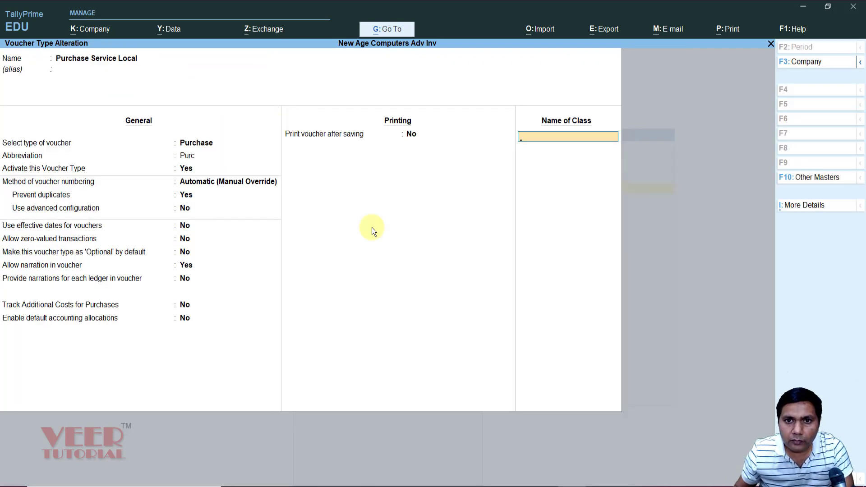
key("Return")
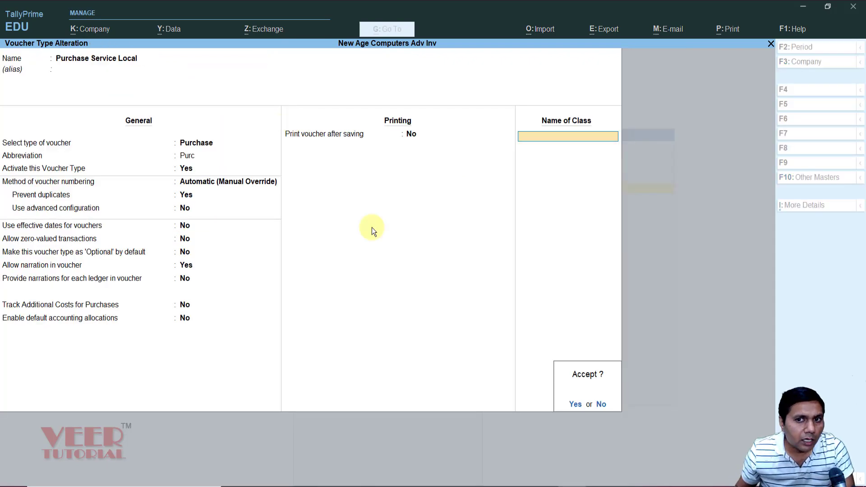
key("Return")
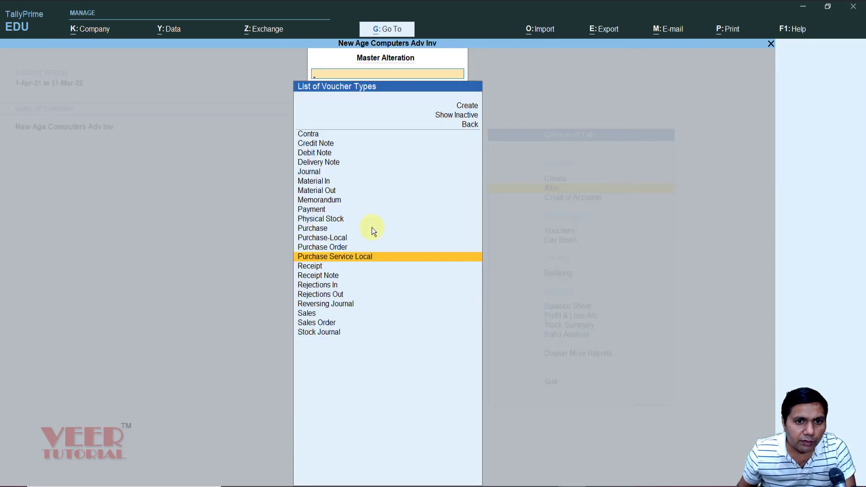
key("Escape")
key("Escape")
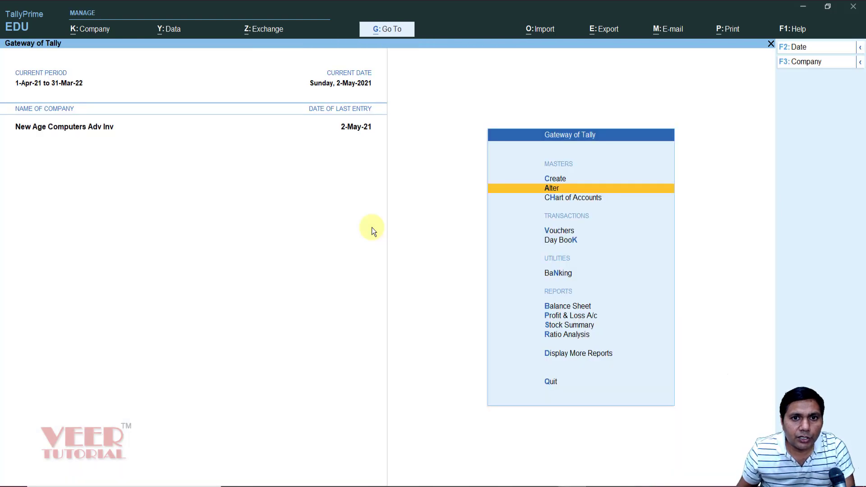
Review the Purchase without Inventory example in the PowerPoint slide show and return to TallyPrime
key("Down")
key("Down")
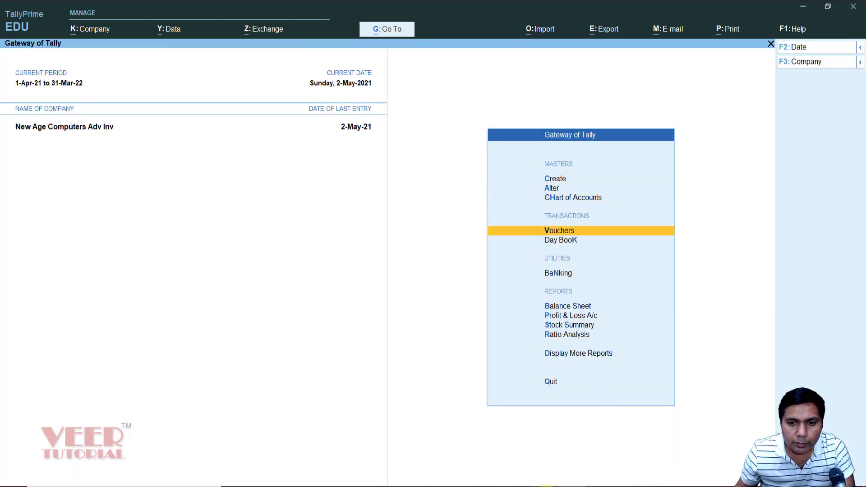
mouse_move(554, 481)
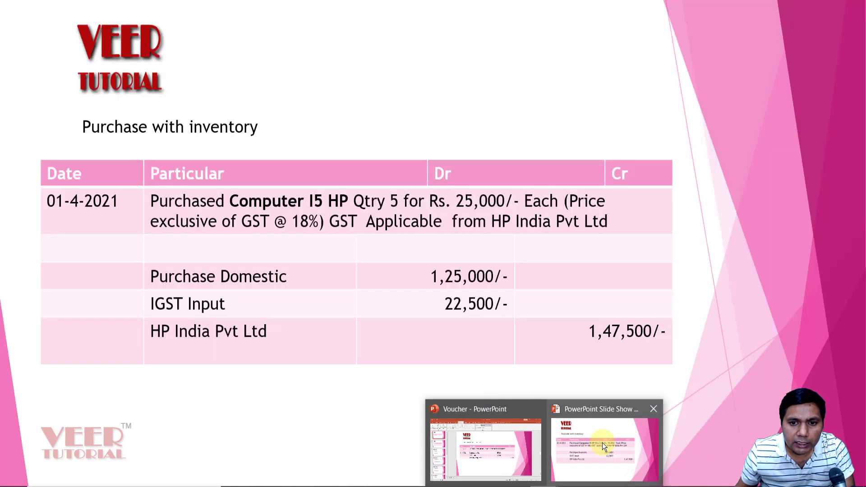
left_click(603, 442)
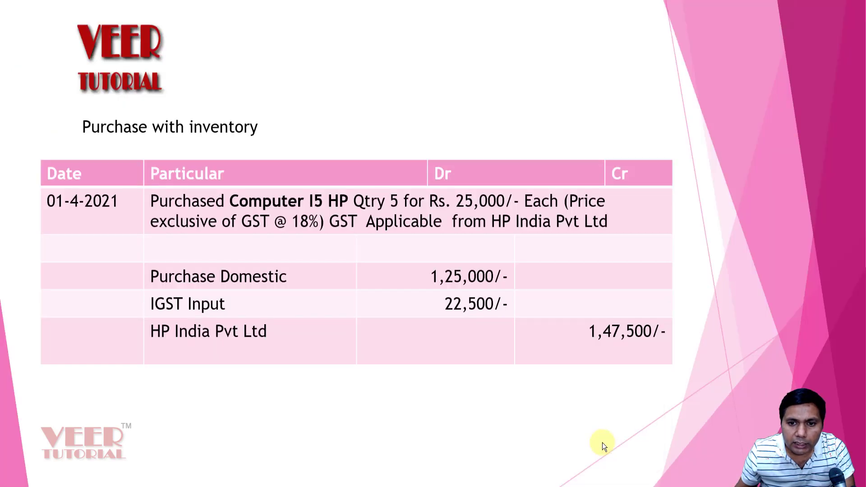
left_click(541, 310)
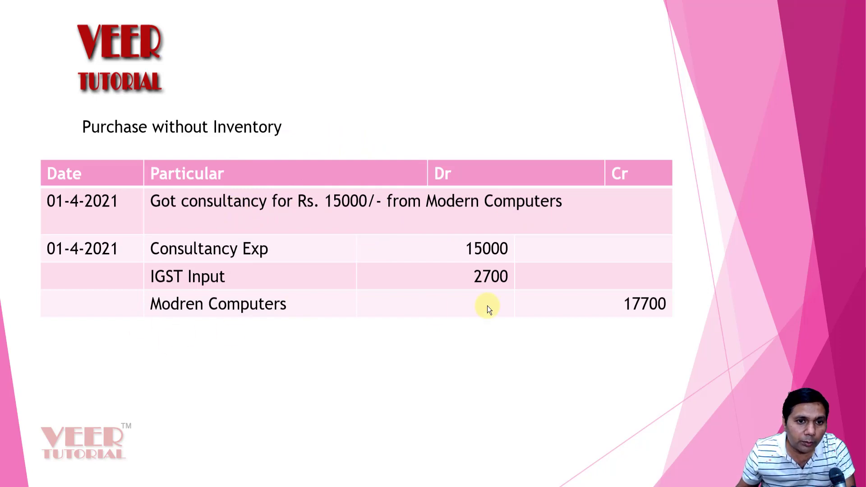
key("alt+Tab")
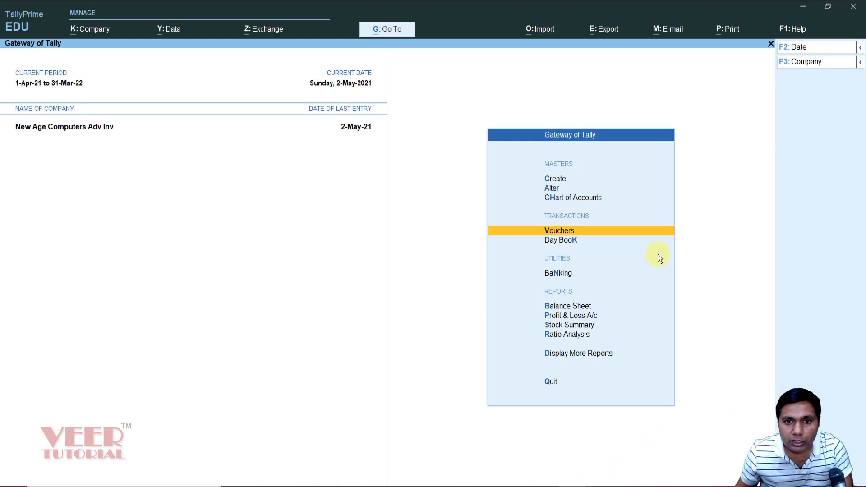
Open the Modern Computers ledger for alteration
key("Up")
key("Up")
key("Return")
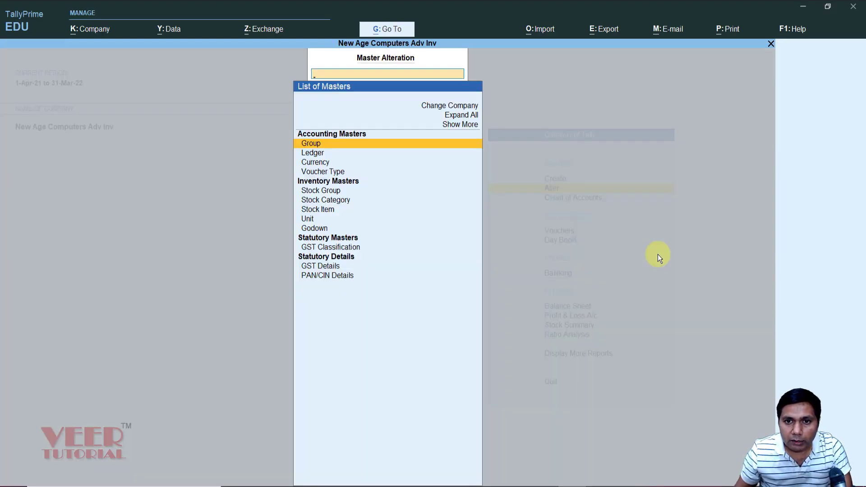
key("Down")
key("Return")
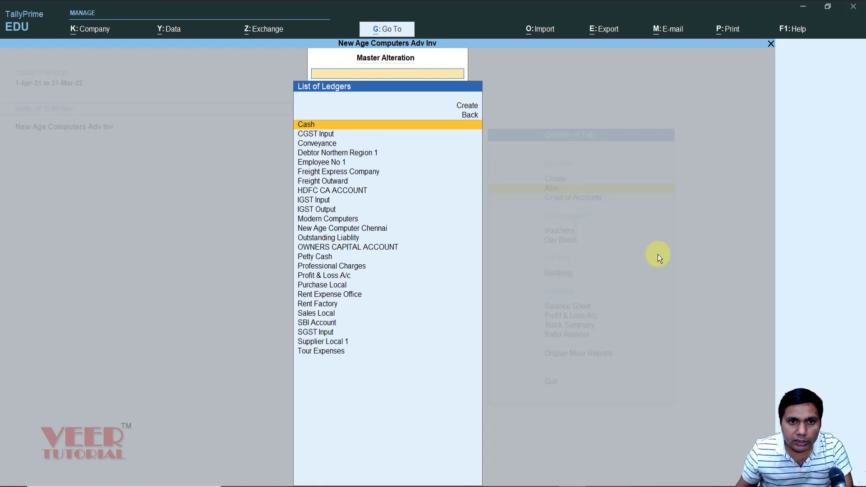
type("Mod")
key("Return")
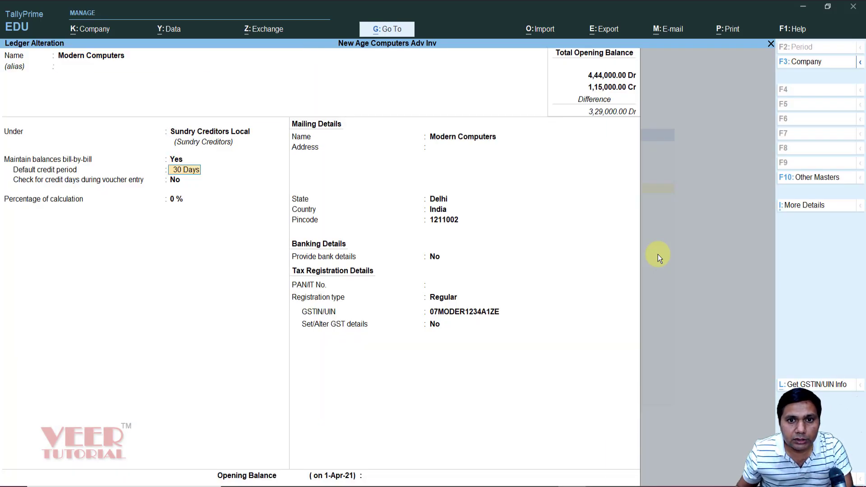
Set the state in the Modern Computers ledger's mailing details to Karnataka
key("Return")
key("Return")
key("Return")
key("Return")
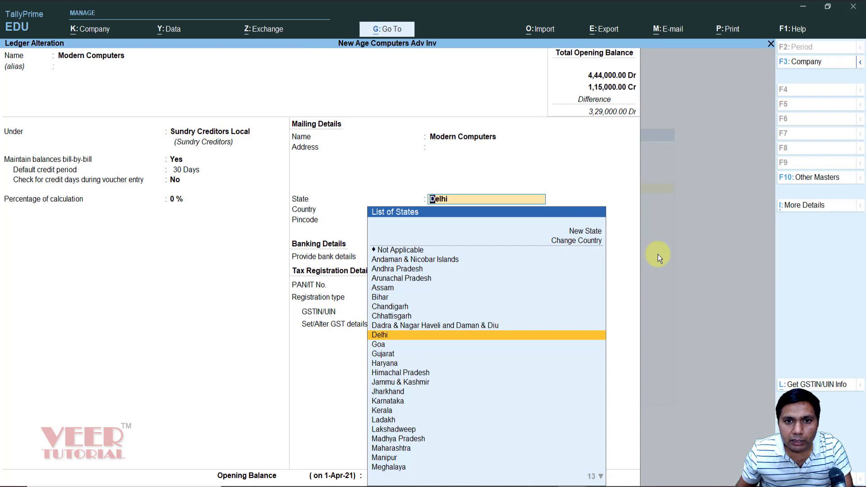
type("Kar")
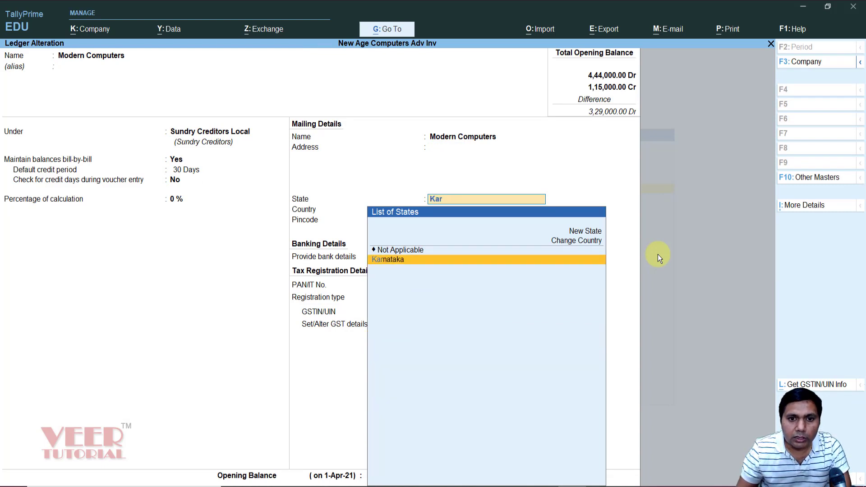
key("Return")
key("Return")
key("Return")
key("Return")
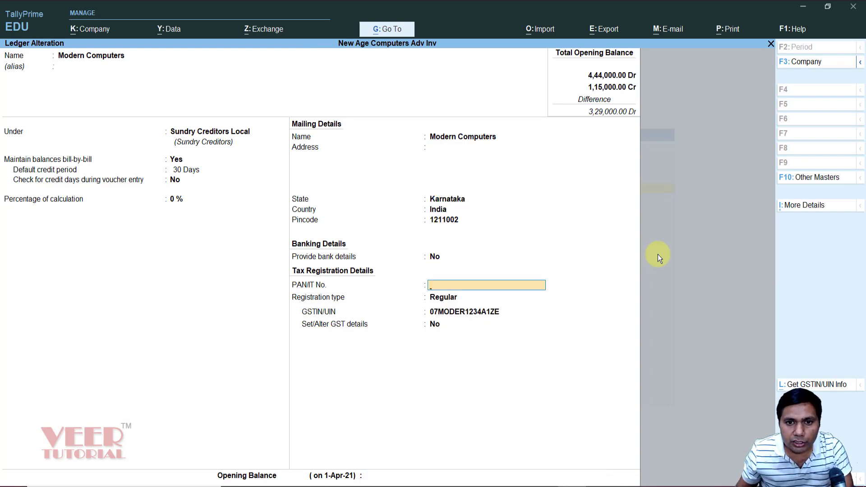
Change the first digit of the Modern Computers ledger's GSTIN/UIN to 2 and save the ledger
key("Return")
key("Return")
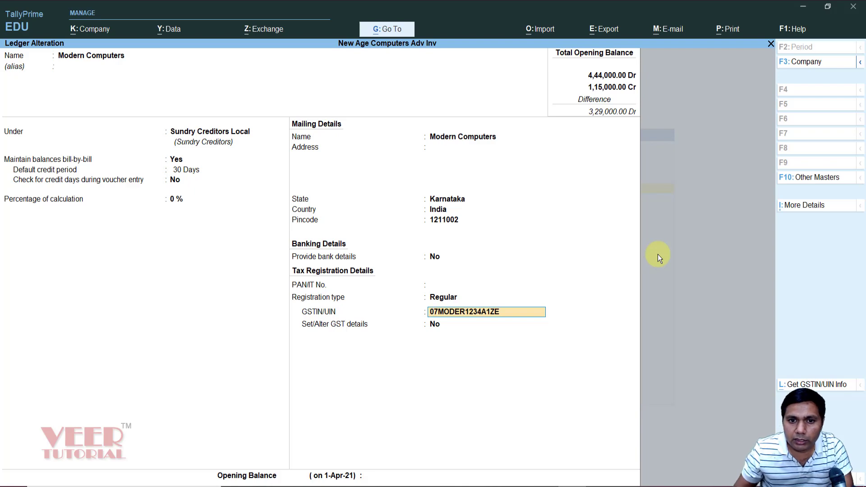
key("Delete")
type("2")
key("Return")
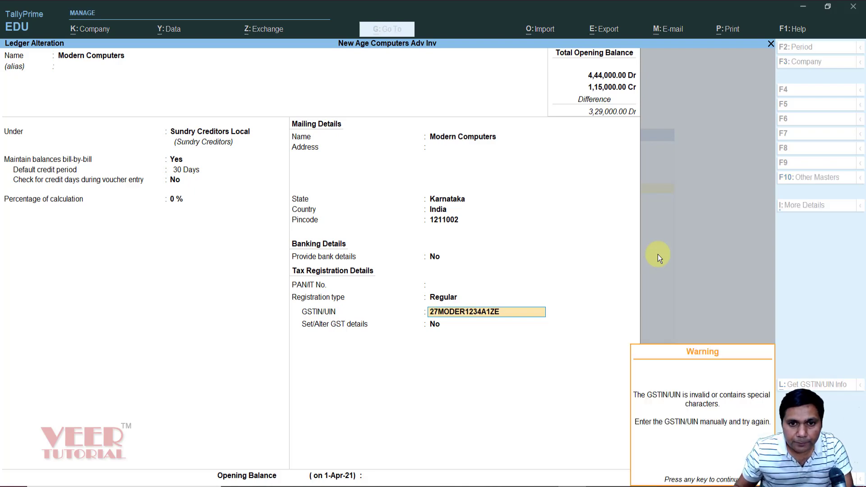
key("Return")
key("Return")
key("Return")
key("Return")
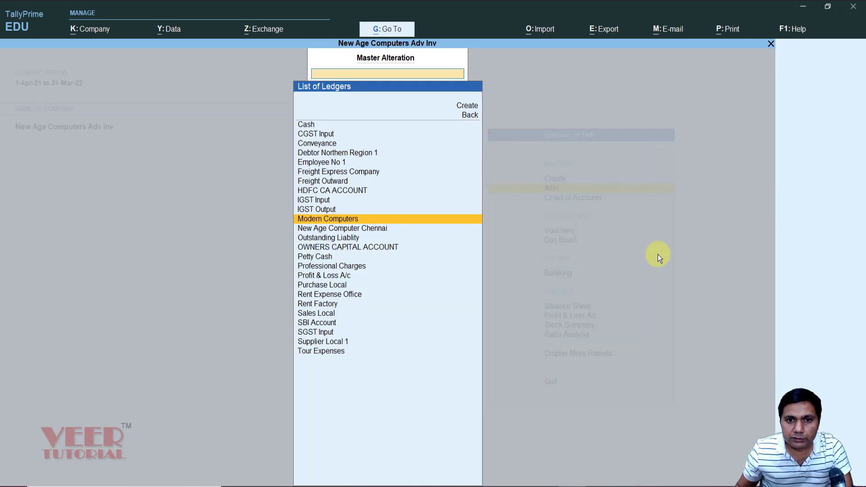
Leave master alteration and open a new Purchase Service Local voucher
key("Escape")
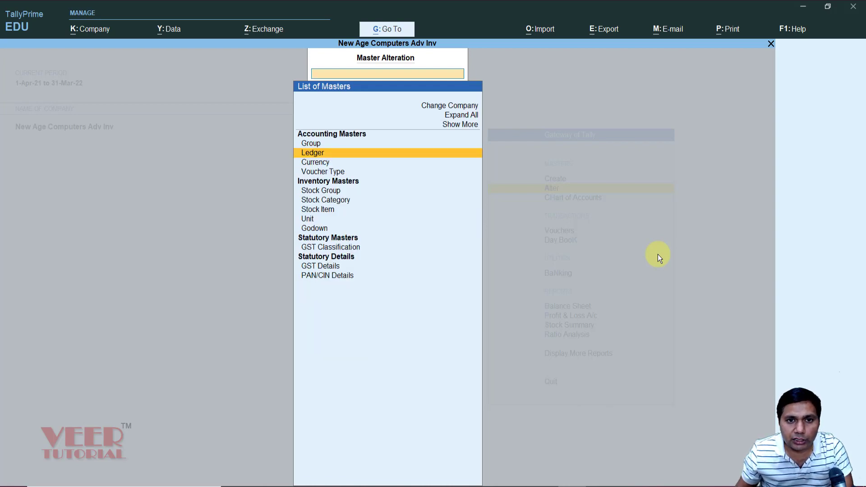
key("Escape")
key("Escape")
key("Escape")
key("Down")
key("Down")
key("Down")
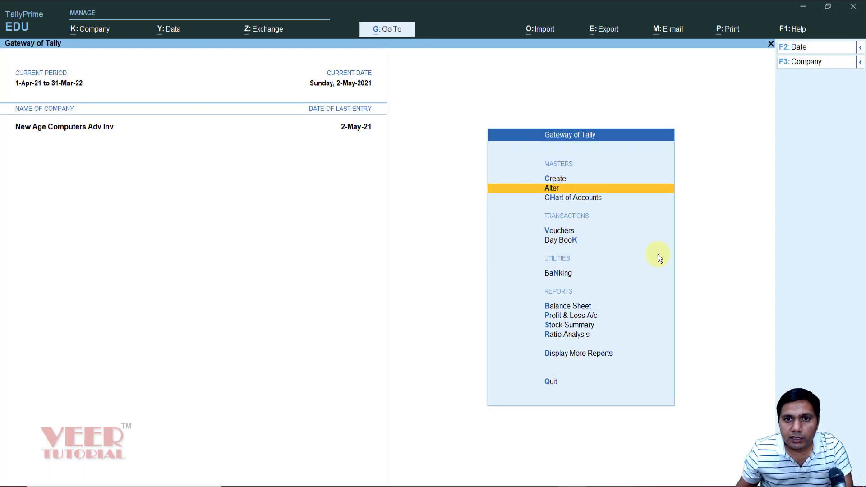
key("Return")
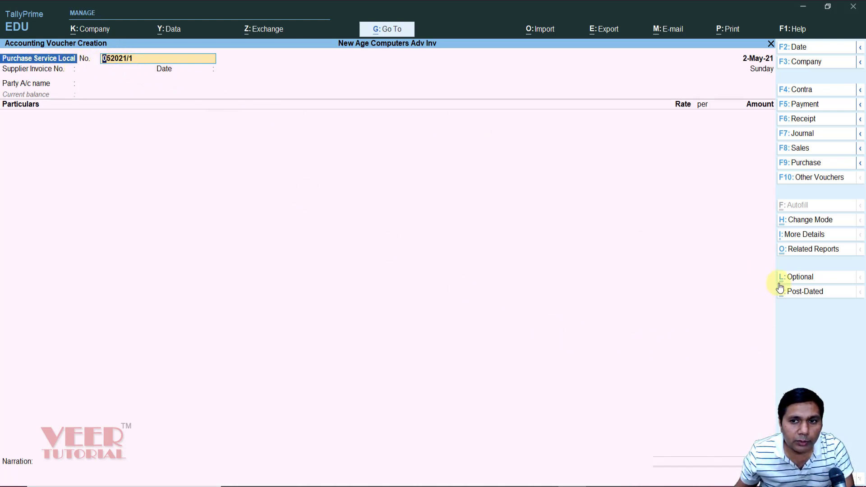
Choose Accounting Invoice as the mode of the Purchase Service Local voucher
left_click(818, 220)
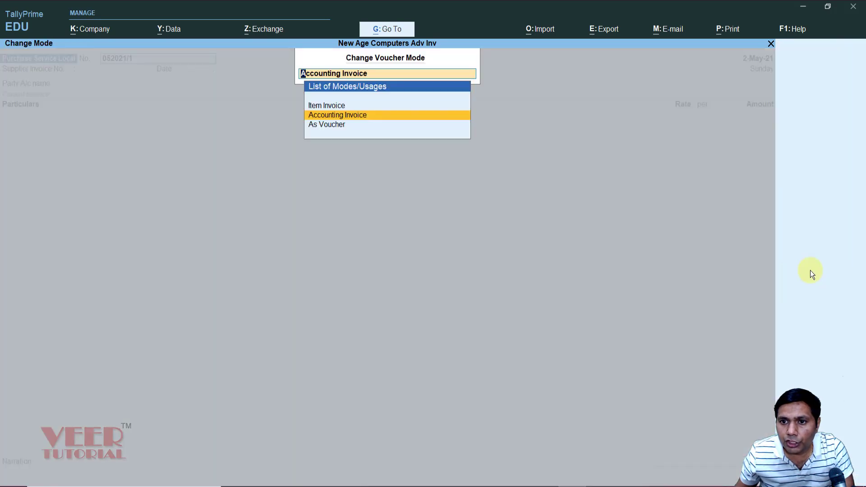
key("Up")
key("Down")
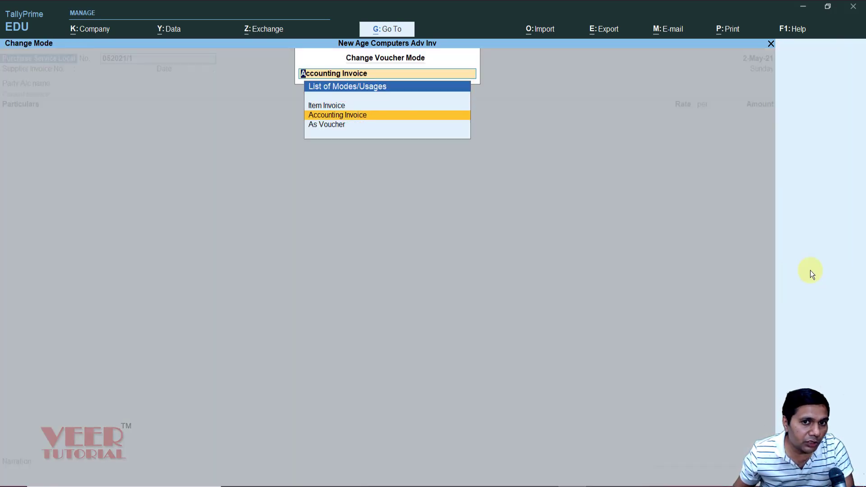
key("Return")
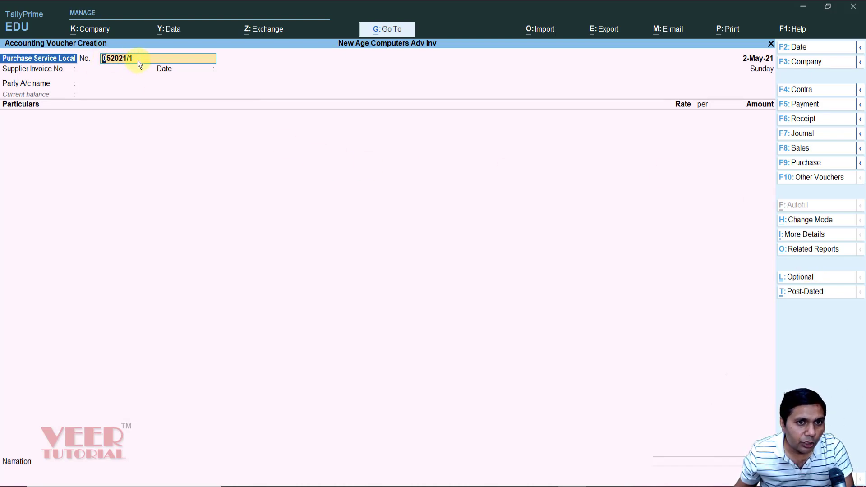
Try 1-Jun-21 as the voucher date to check the monthly voucher numbering
key("F2")
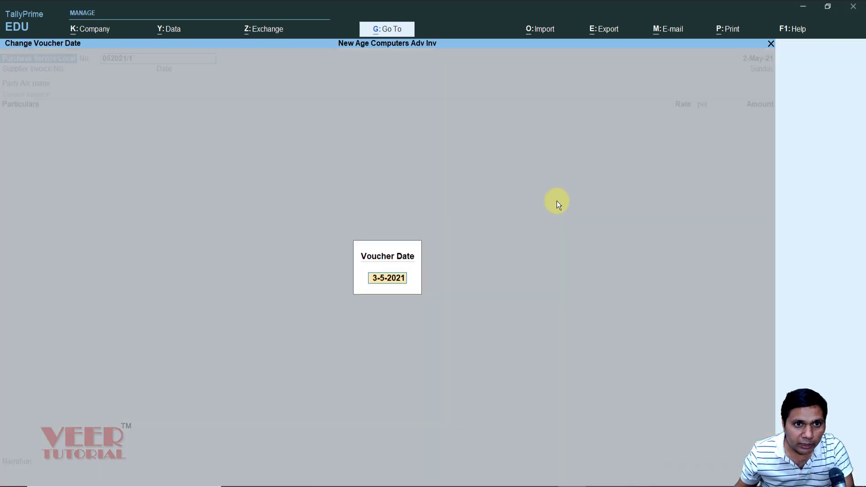
type("1-6")
key("Return")
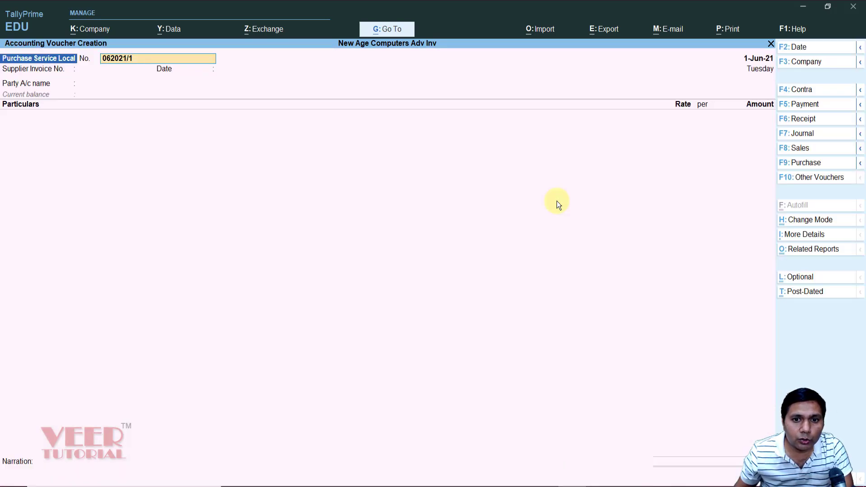
Set the voucher date to 1-May-21
key("F2")
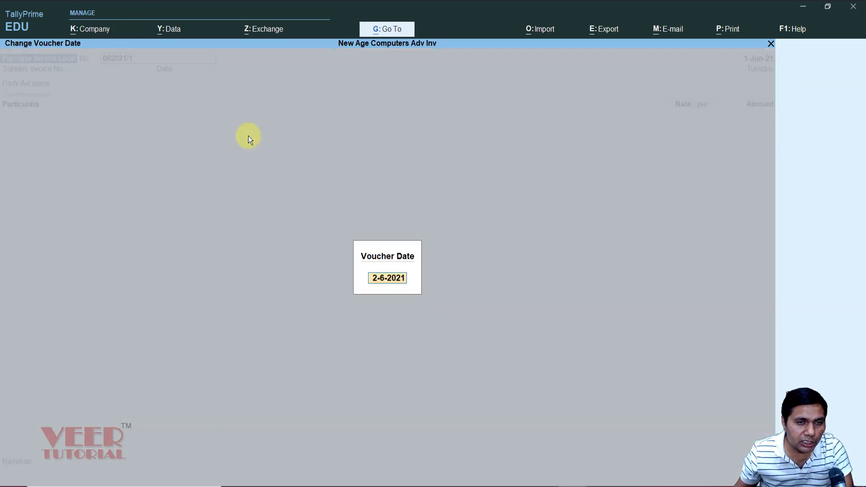
type("1-5")
key("Return")
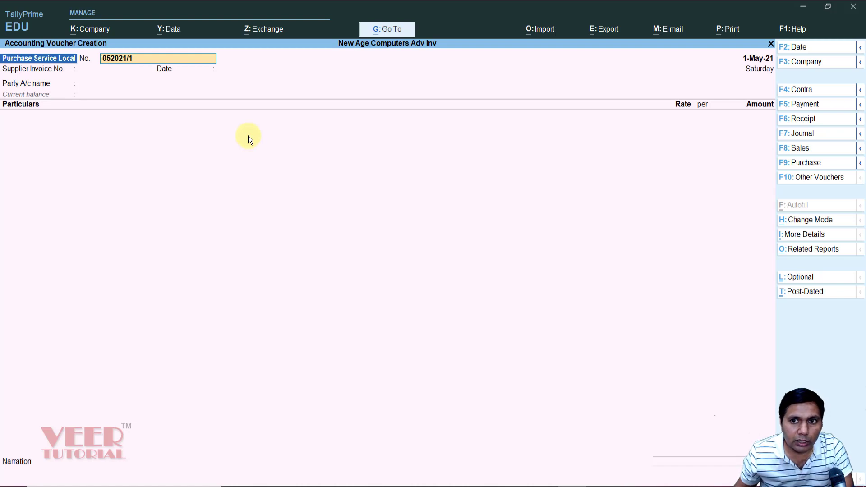
Enter supplier invoice number 1003 dated 1-May-21 and select Modern Computers as the party account
key("Return")
type("1003")
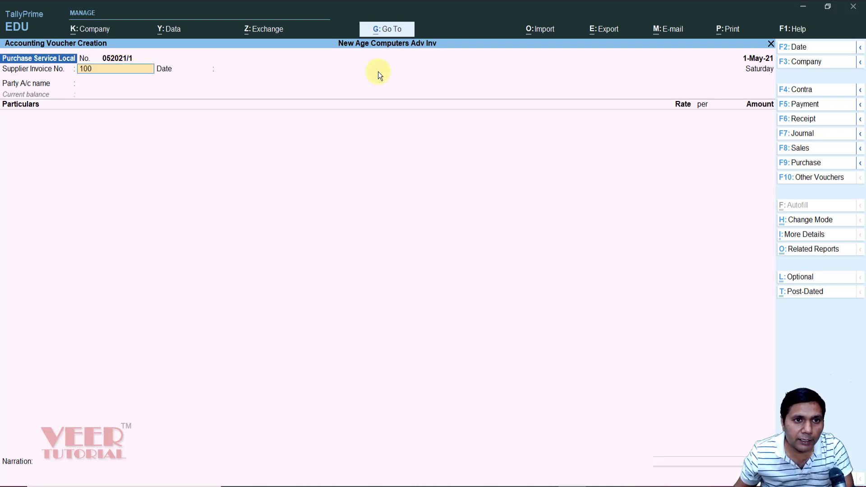
key("Return")
key("Return")
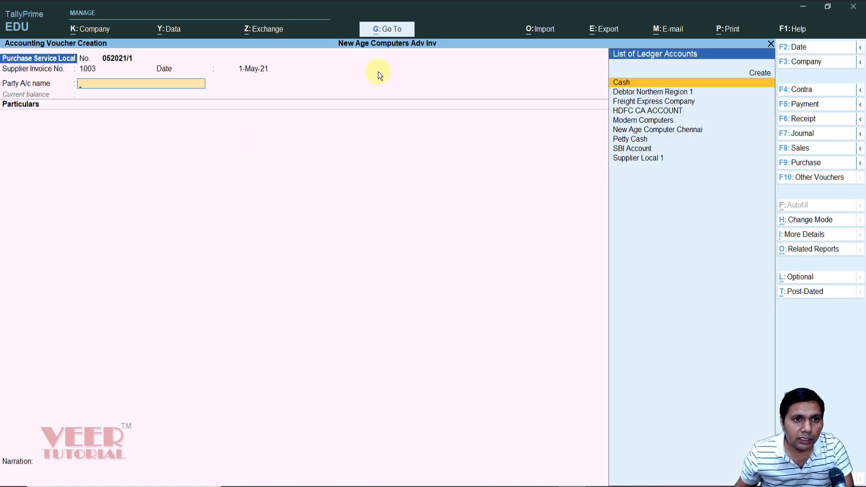
type("Mo")
key("Return")
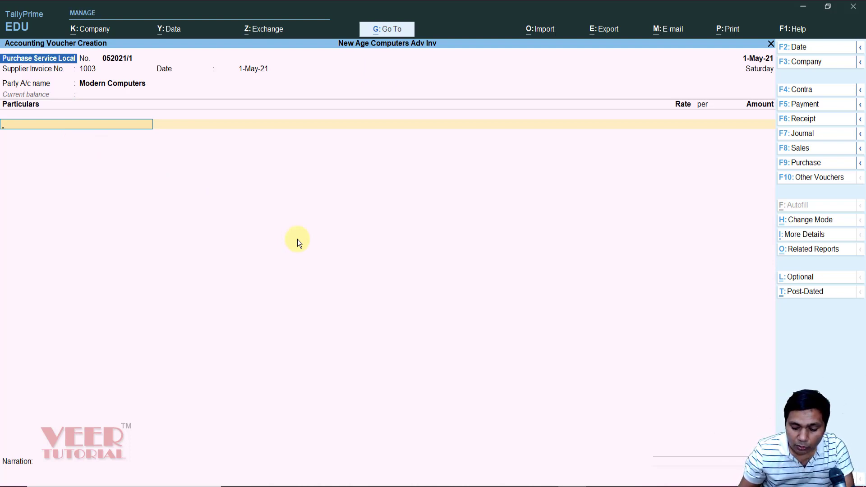
Start a new ledger named Consultancy Services from the voucher's Particulars line
type("Con")
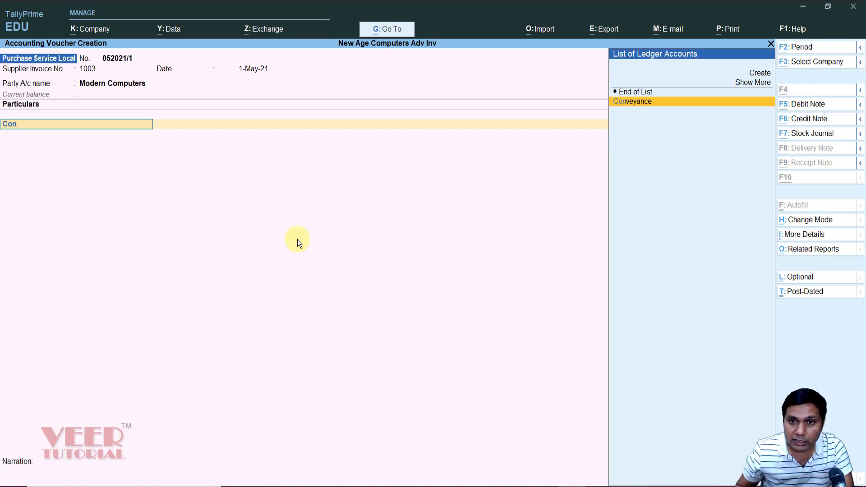
key("alt+c")
type("Consu")
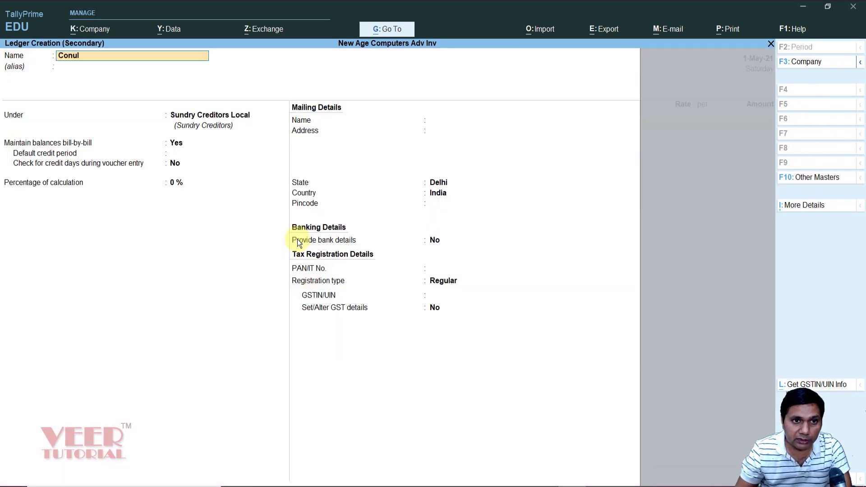
type("l")
key("BackSpace")
key("BackSpace")
type("sultancy")
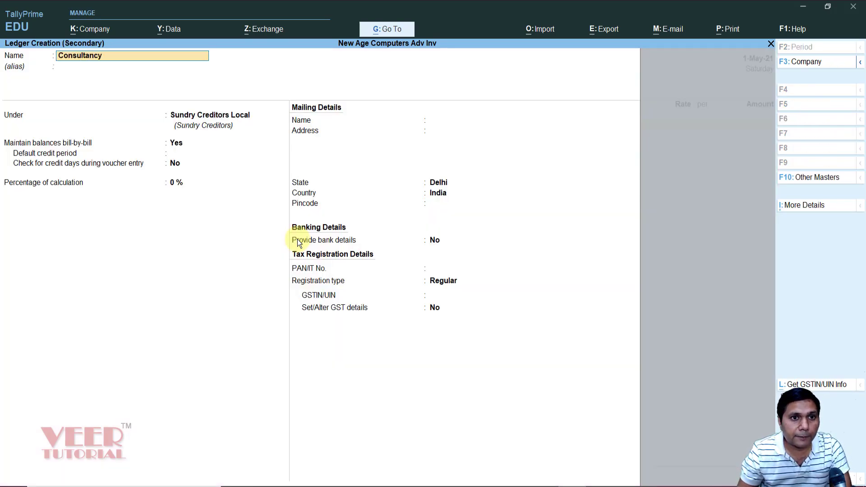
type(" Services")
key("Return")
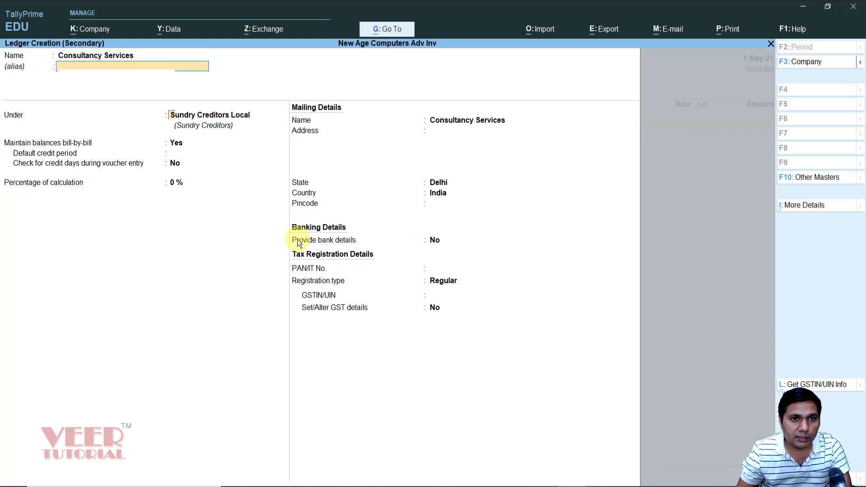
Place the Consultancy Services ledger under Indirect Expenses, with ledger type Not Applicable and GST Applicable
key("Return")
type("Indi")
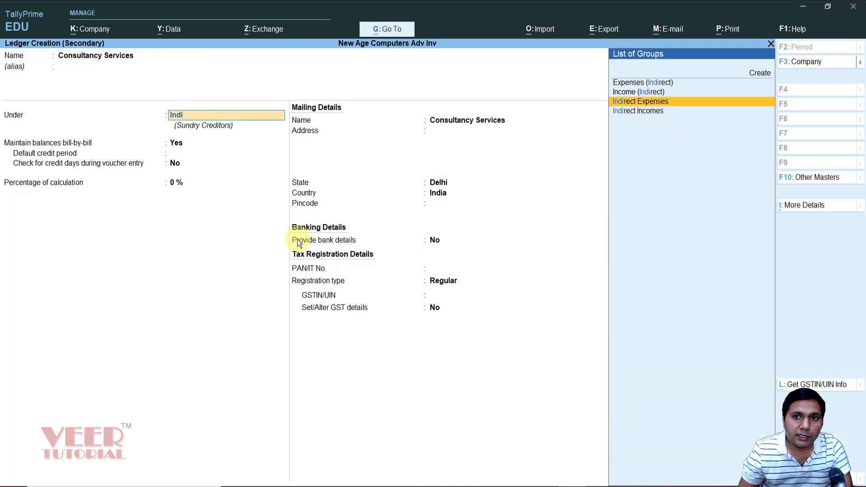
key("Return")
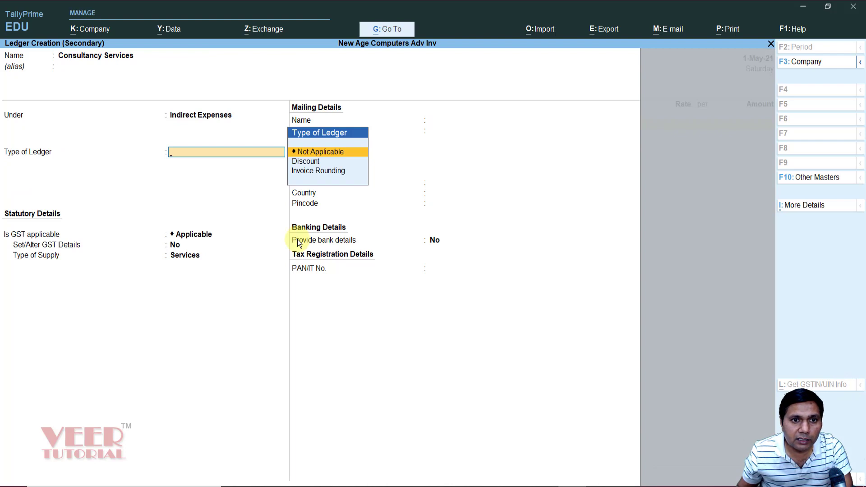
key("Return")
key("Return")
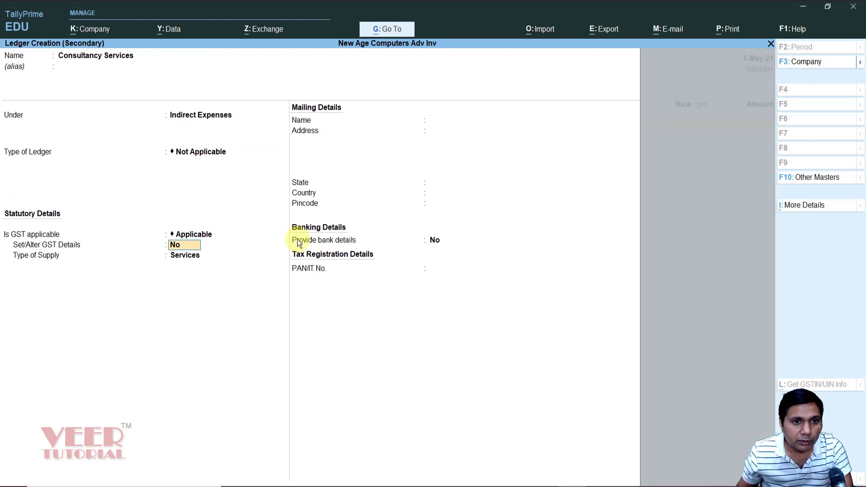
type("y")
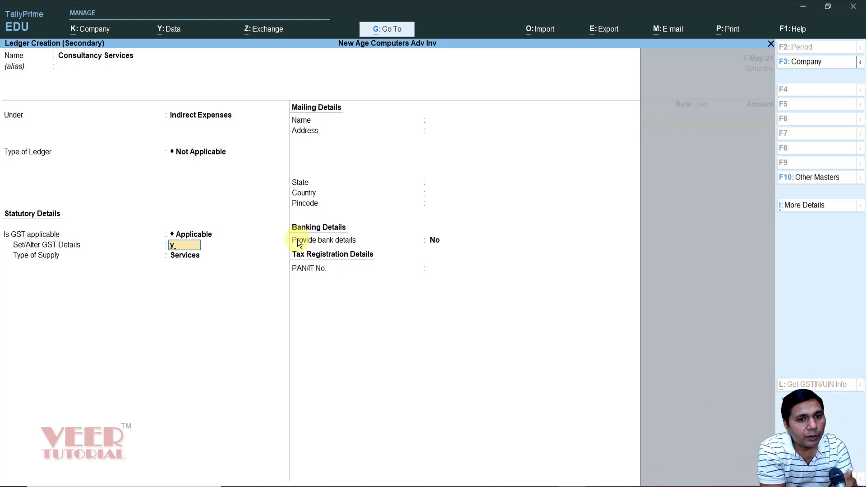
key("Return")
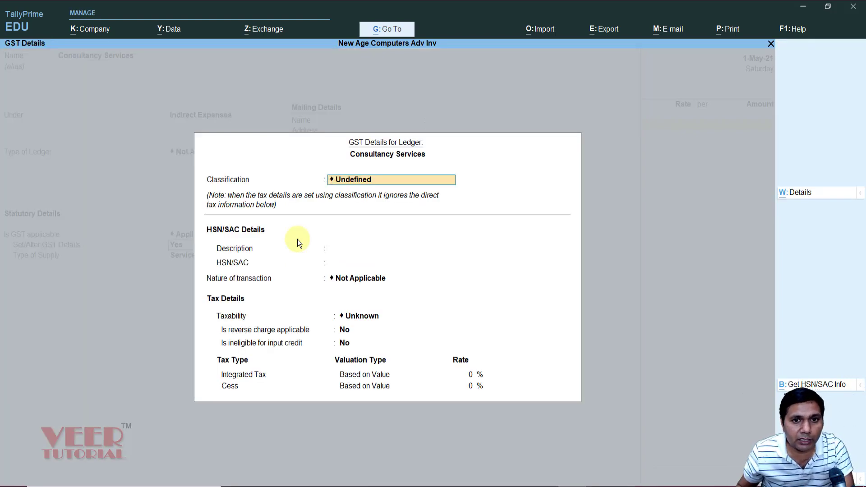
key("Return")
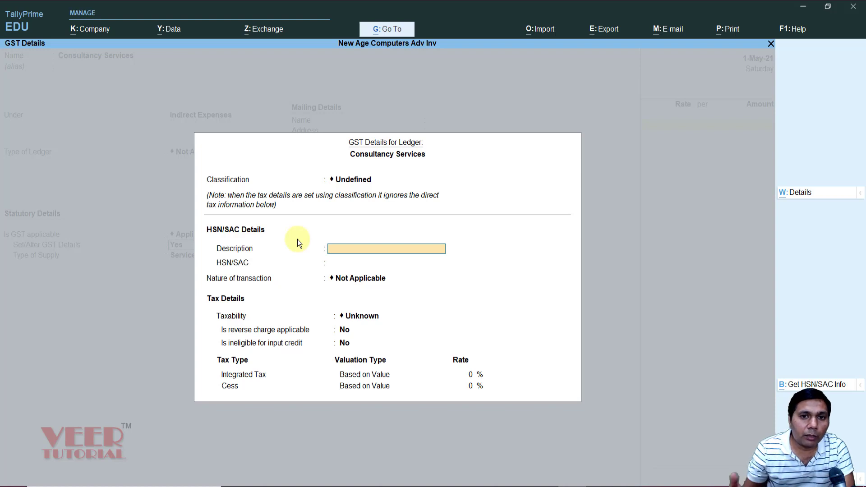
key("BackSpace")
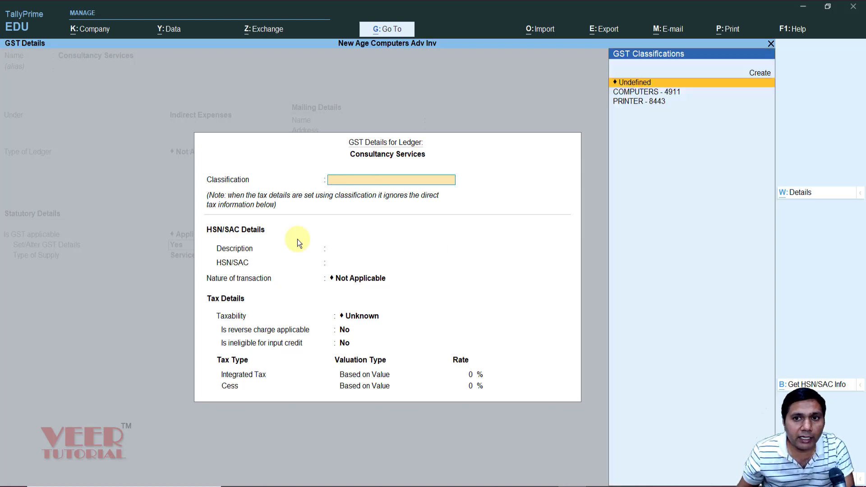
key("Escape")
type("y")
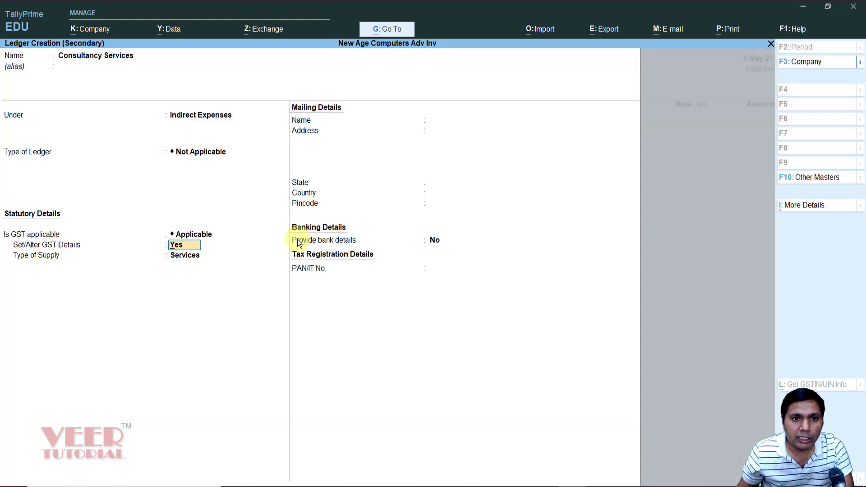
type("n")
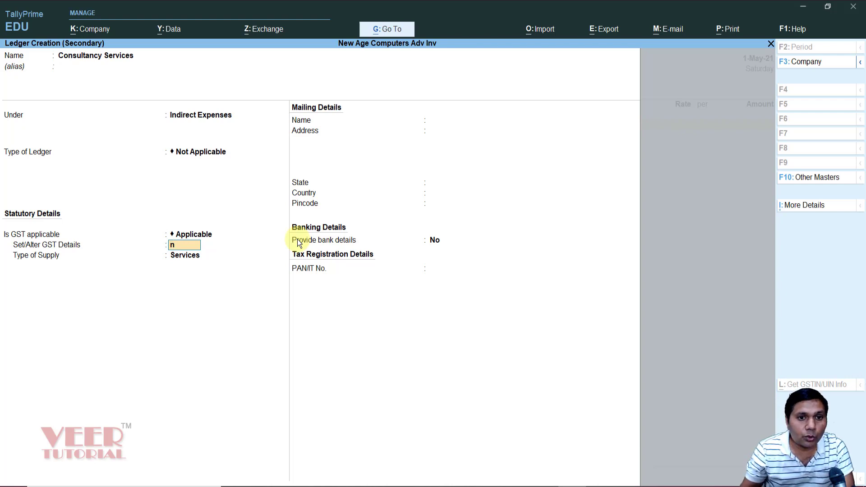
Keep Set/Alter GST Details at No, supply type Services and bank details No, and save the Consultancy Services ledger
key("Return")
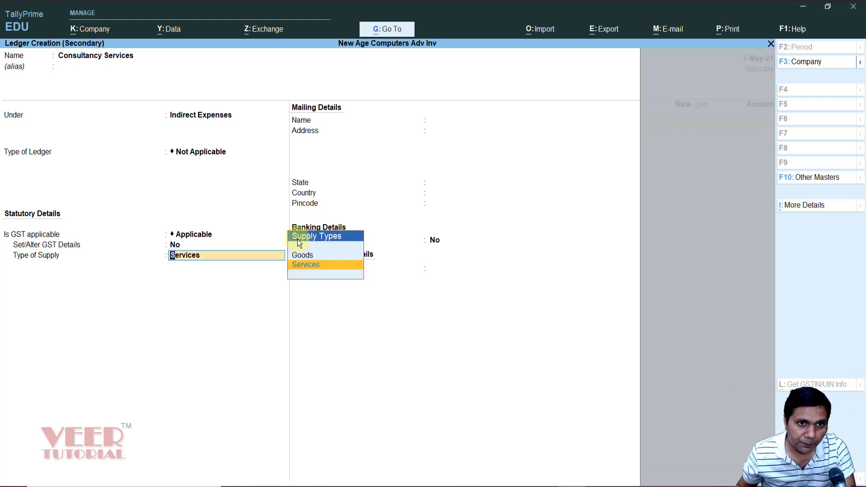
key("Return")
type("n")
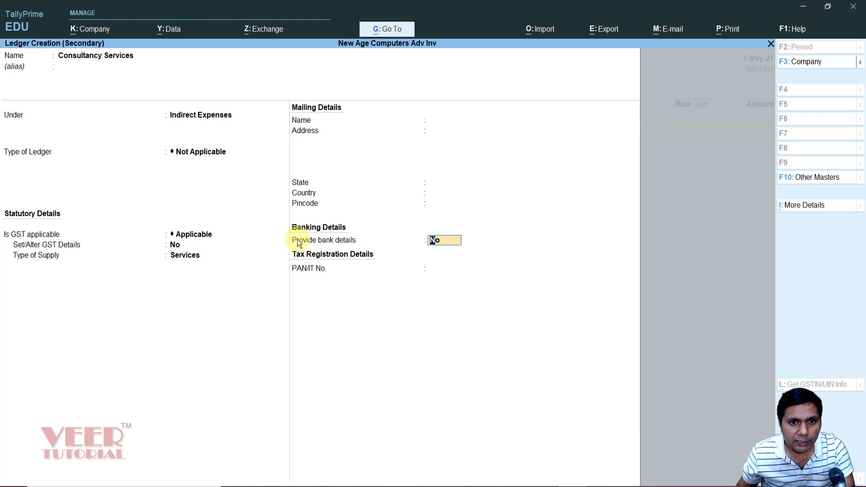
key("Return")
key("Return")
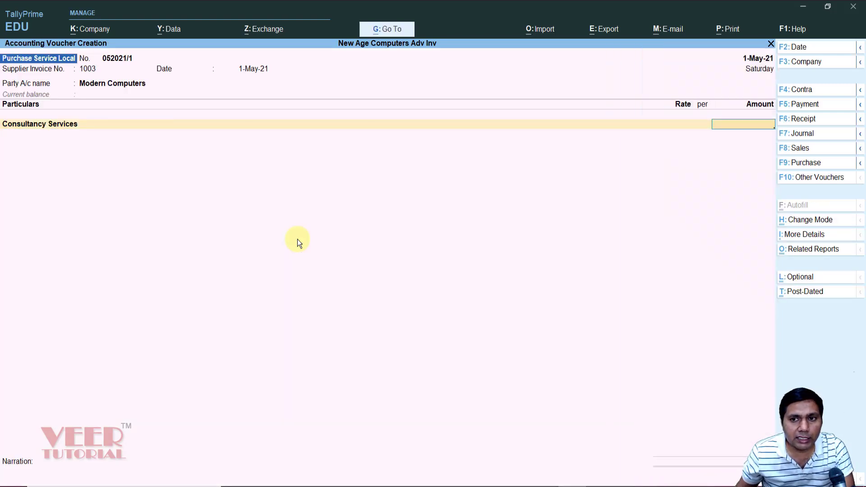
Enter 15000 as the Consultancy Services amount and start creating a new GST classification for the line
type("15000")
key("Return")
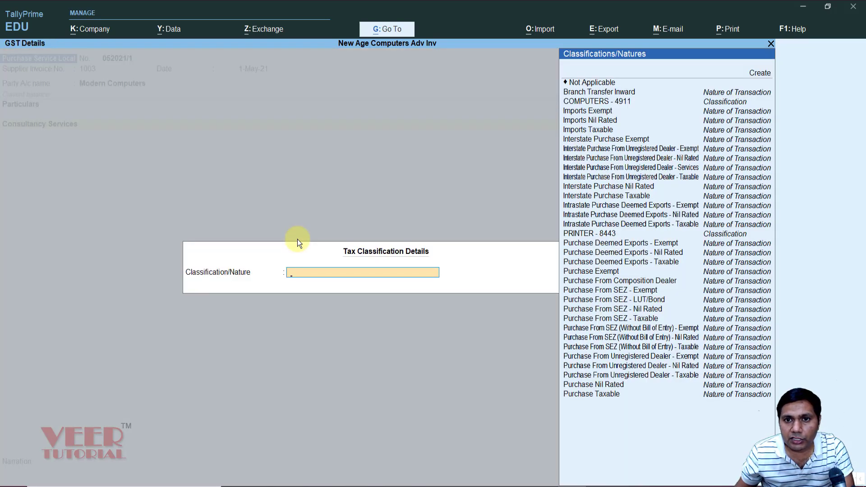
key("Up")
key("Up")
key("Up")
key("Up")
key("Up")
key("Up")
key("Up")
key("Up")
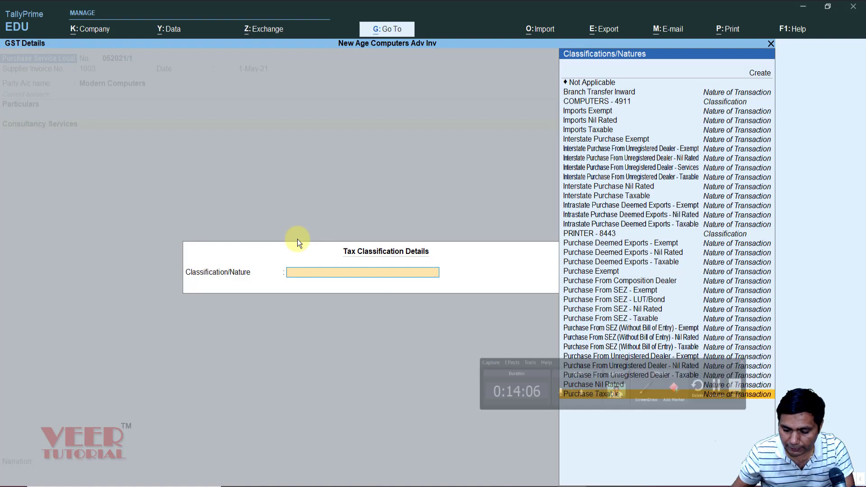
key("Up")
key("Up")
key("Up")
key("Up")
key("Up")
key("Up")
key("Up")
key("Up")
key("Up")
key("Up")
key("Up")
key("Up")
key("Up")
key("Up")
key("Up")
key("Up")
key("Up")
key("Up")
key("Up")
key("Up")
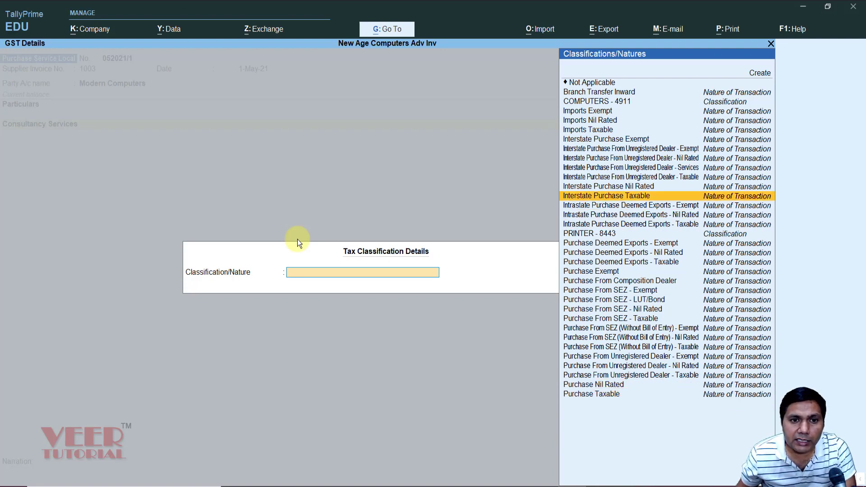
key("Return")
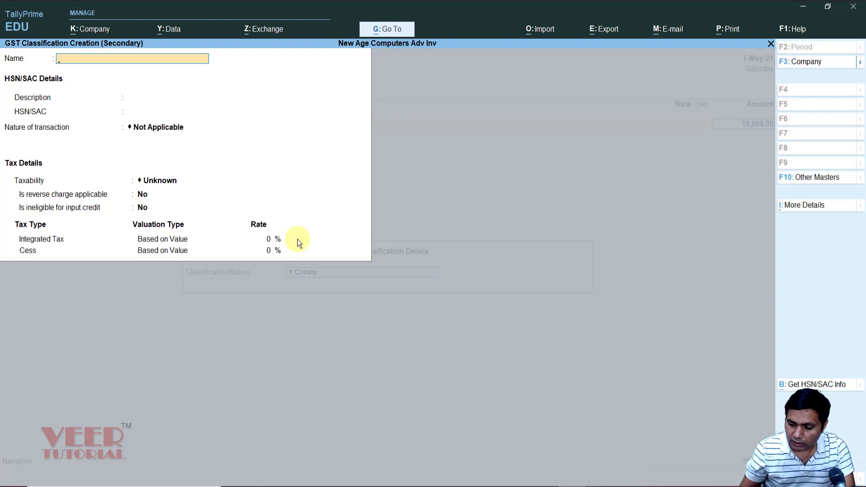
Name the GST classification 9556 Consultancy and enter HSN/SAC 9556, leaving the description blank
type("9556")
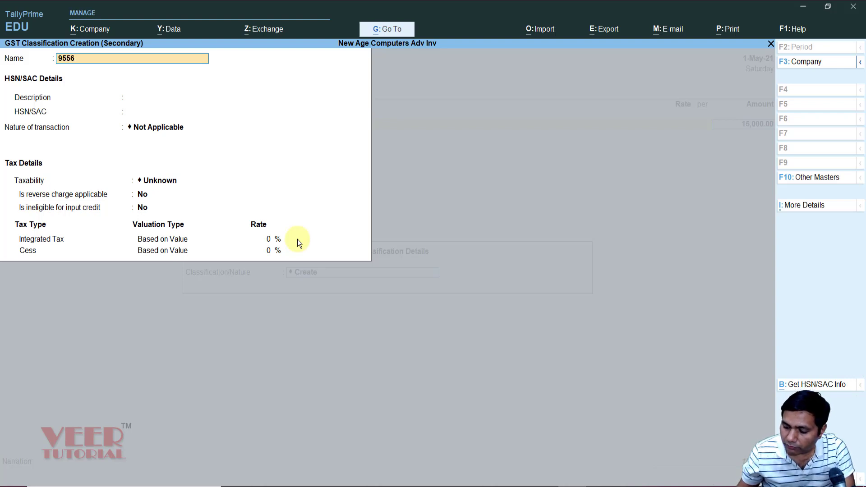
type(" Consulatnct")
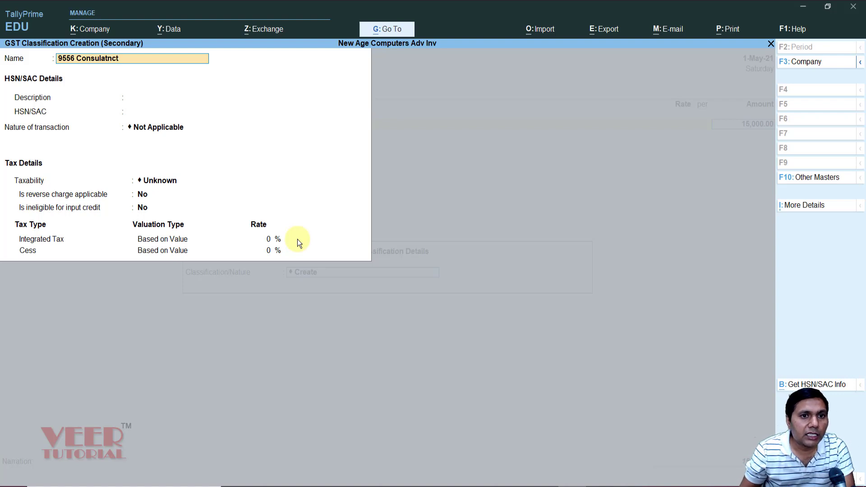
key("BackSpace")
key("BackSpace")
key("BackSpace")
key("BackSpace")
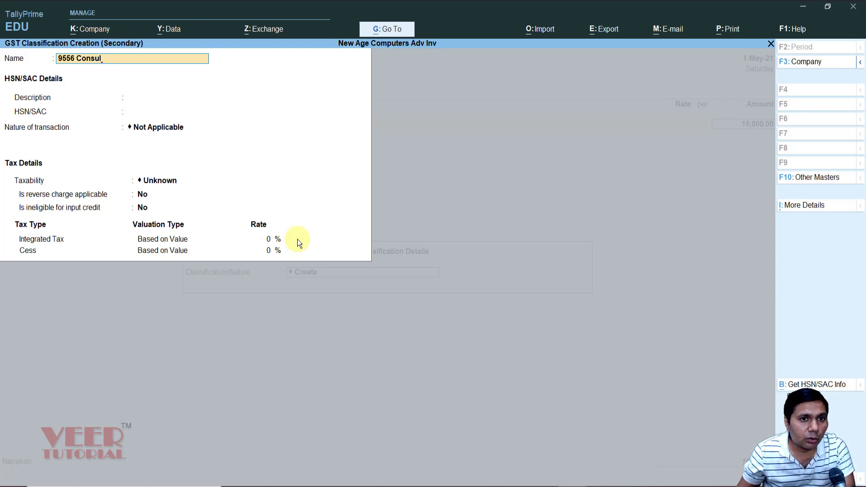
type("tancy")
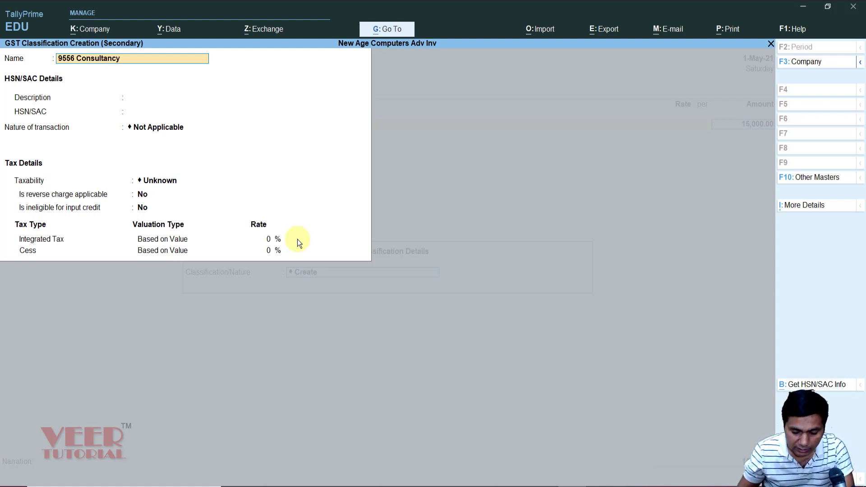
key("Return")
key("Return")
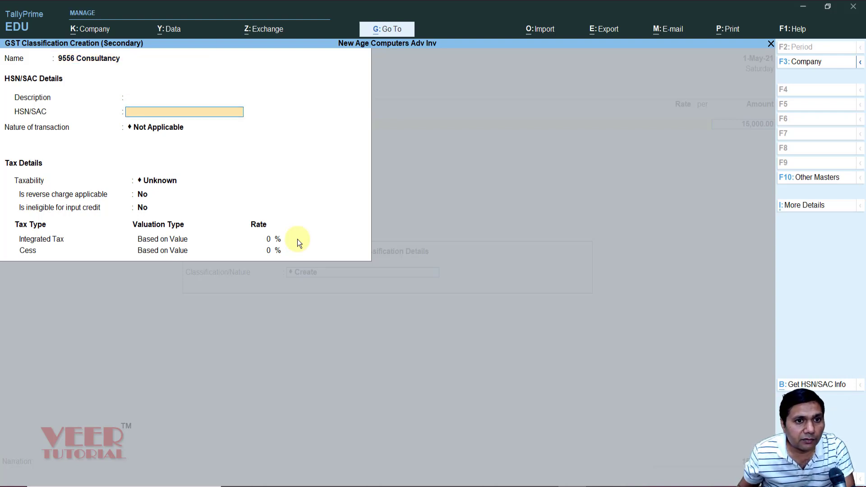
type("9")
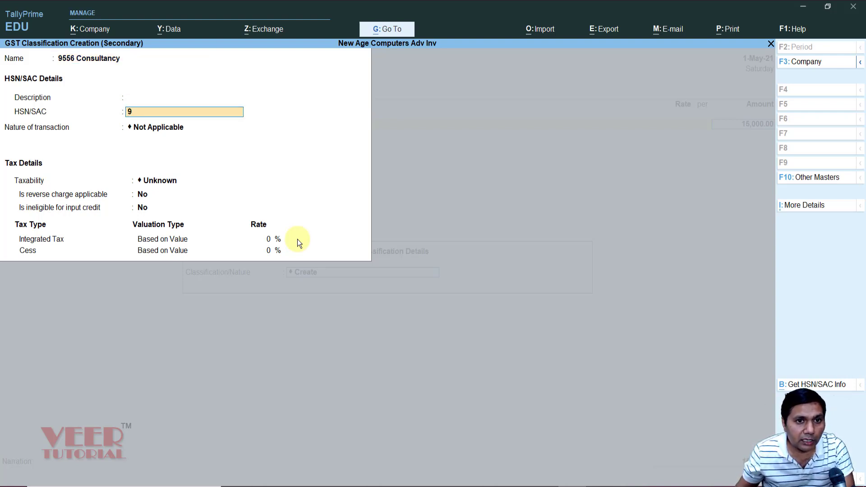
type("556")
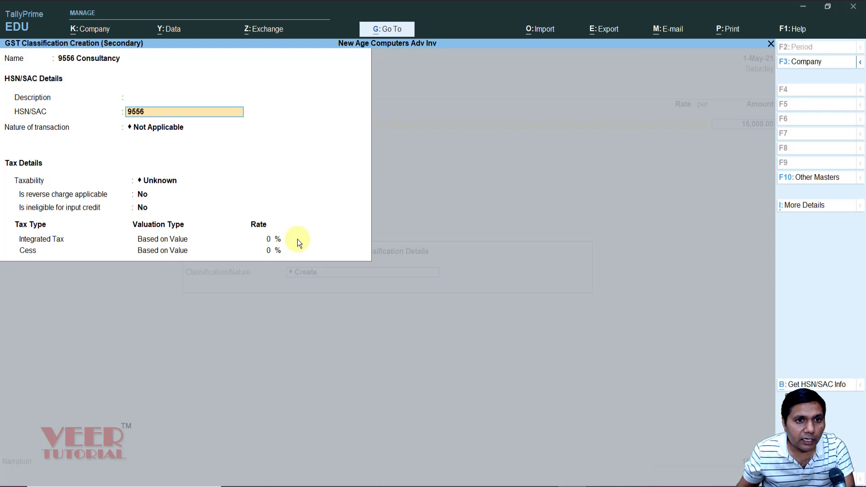
key("Return")
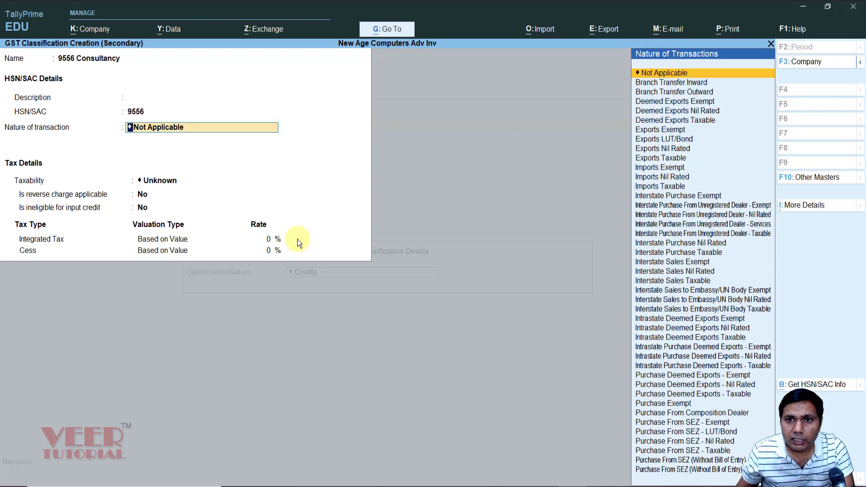
Make the classification Taxable with nature of transaction Not Applicable and 18% integrated tax, and apply it to the Consultancy Services line
key("Return")
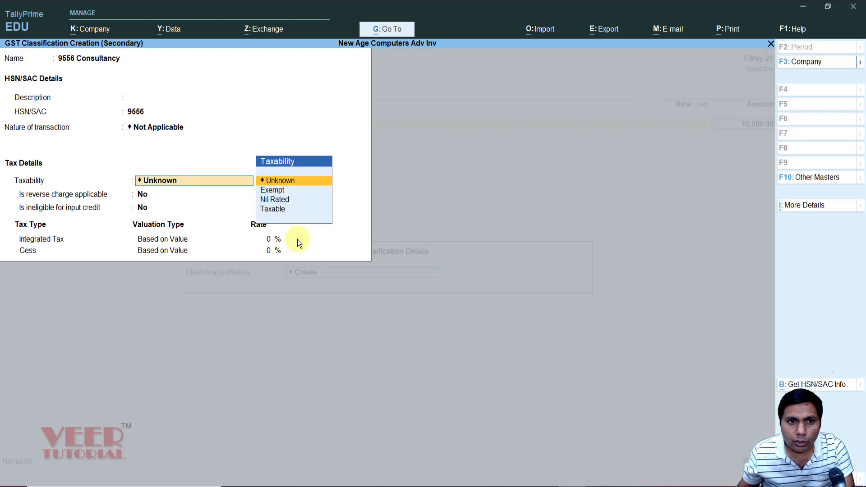
key("Down")
key("Down")
key("Down")
key("Return")
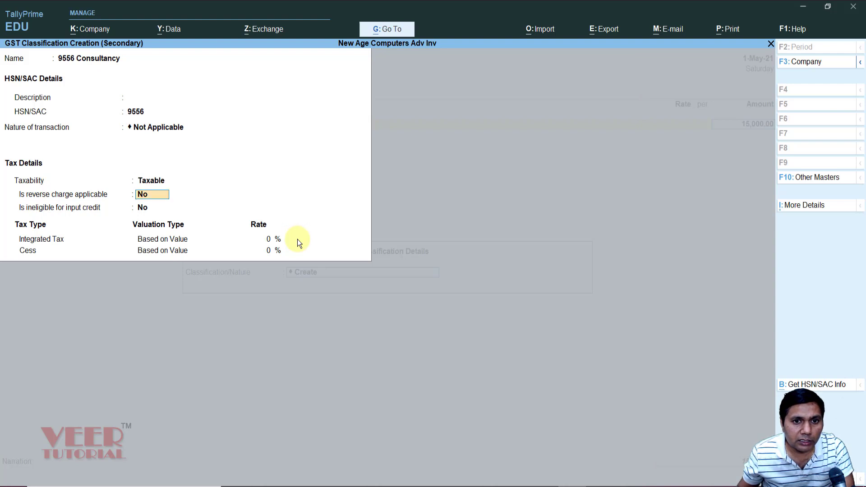
key("Return")
key("Return")
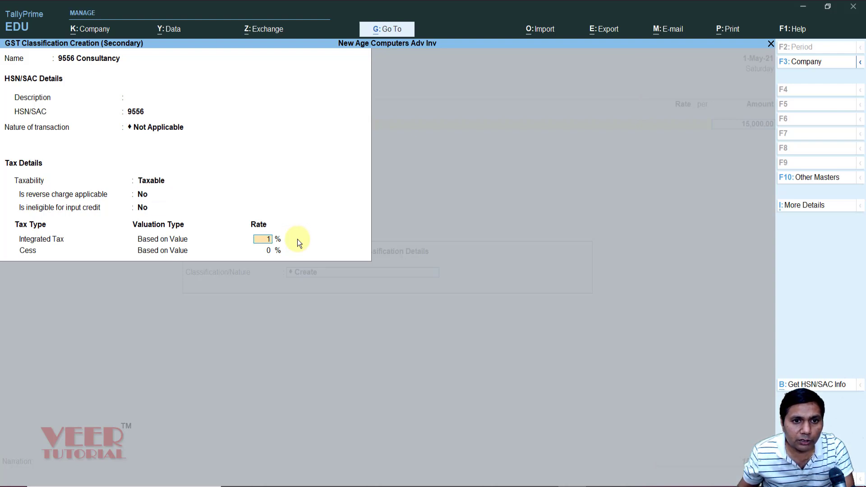
type("18")
key("Return")
key("Return")
key("Return")
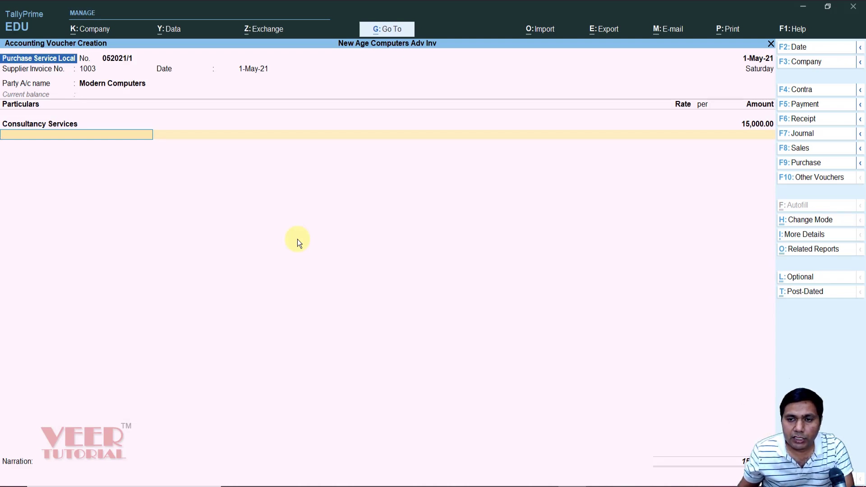
Recheck the tax classification assigned to the Consultancy Services line and return to the empty Particulars line
key("Return")
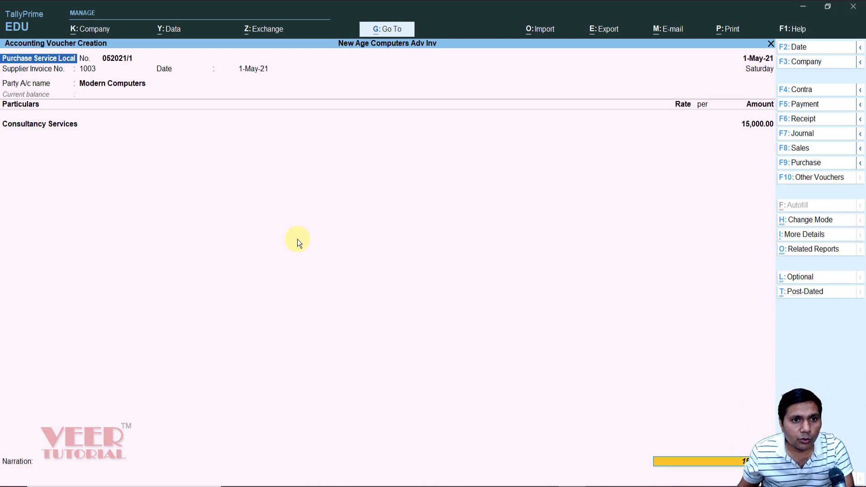
key("BackSpace")
key("Return")
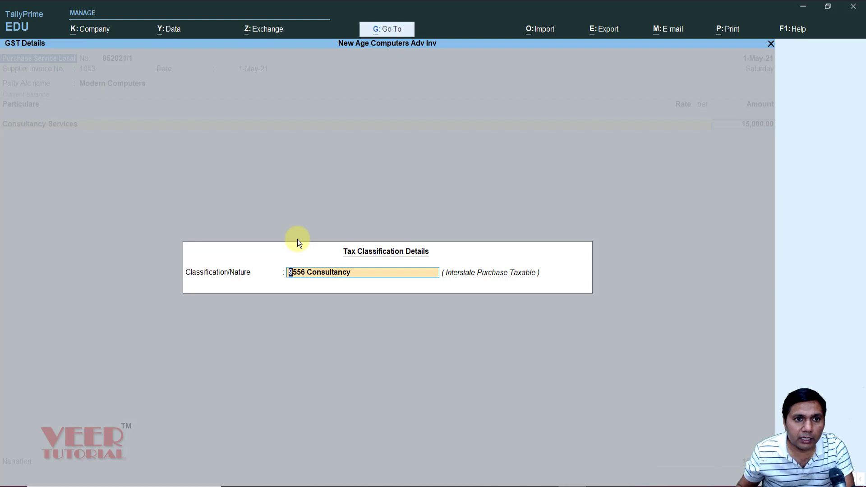
key("Return")
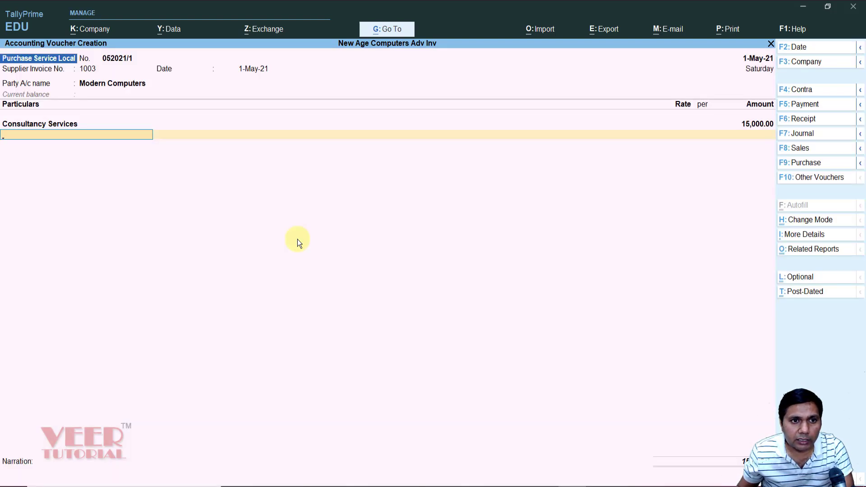
Add the IGST Input ledger below Consultancy Services and accept its calculated tax amount
type("Ig")
key("Down")
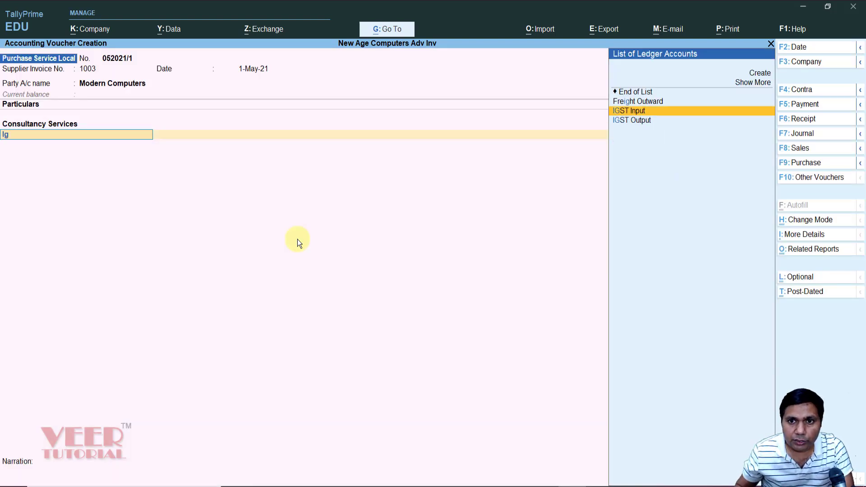
key("Down")
key("Up")
key("Return")
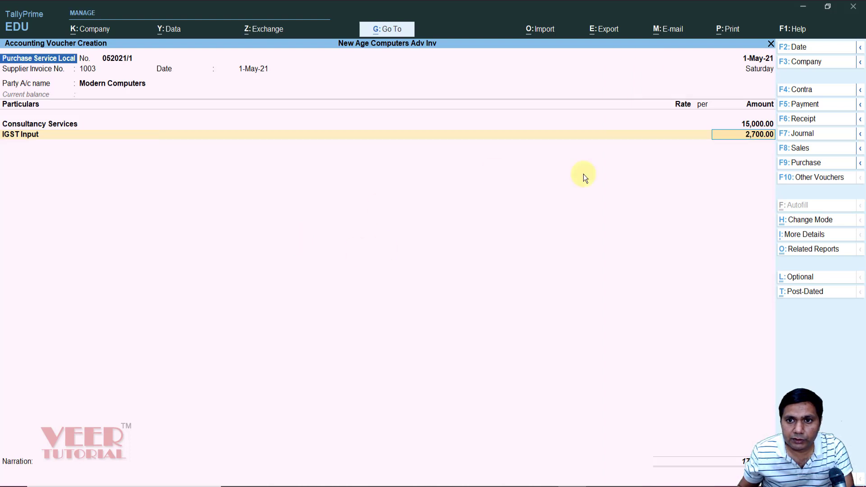
key("Return")
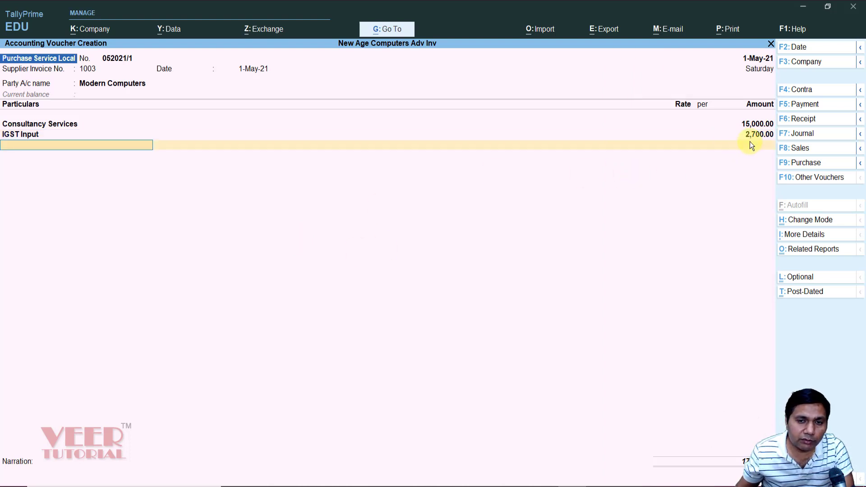
Finish the particulars and allocate the full Modern Computers bill as a New Ref under the supplier invoice number with 30 days' credit
key("Return")
key("Return")
key("Return")
key("Return")
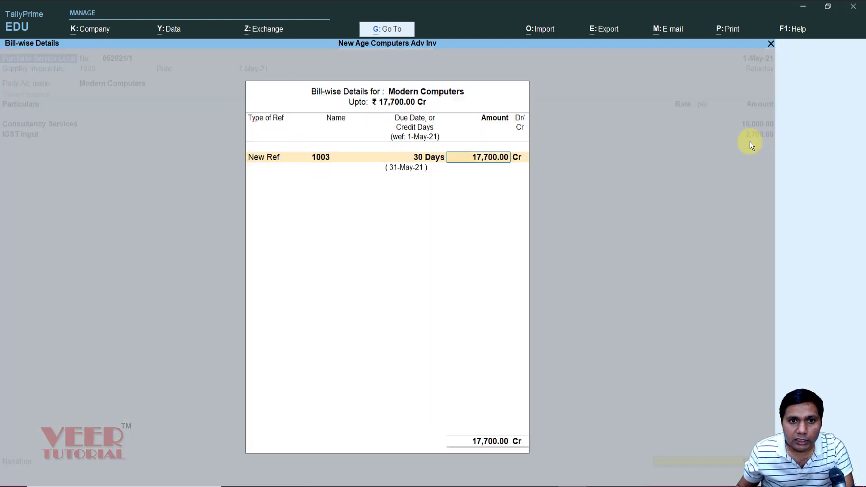
key("Return")
key("Return")
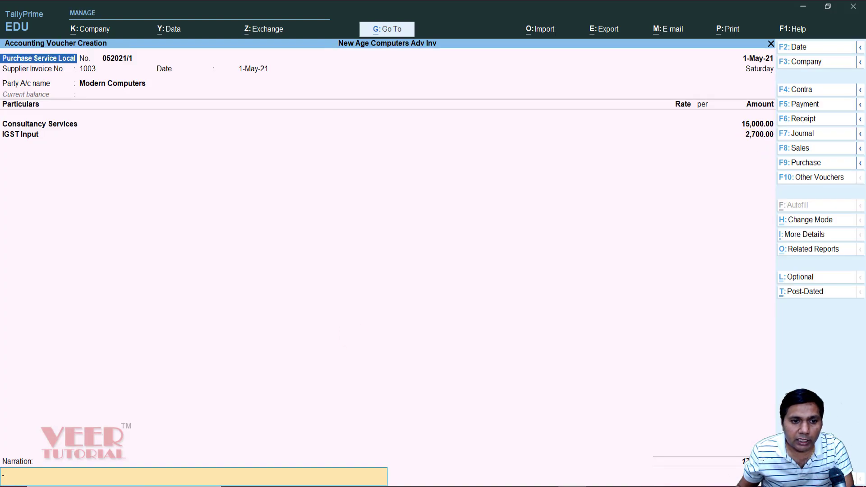
Save the Purchase Service Local voucher with a blank narration and reopen it for review
key("Return")
key("y")
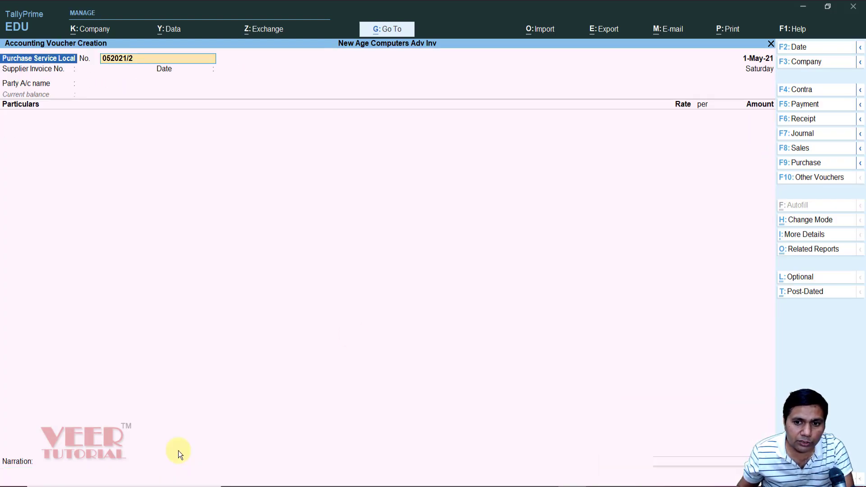
key("Page_Up")
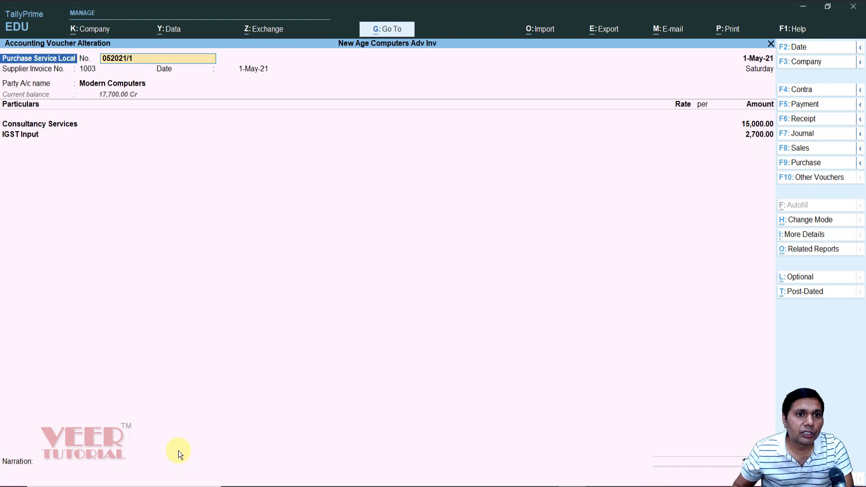